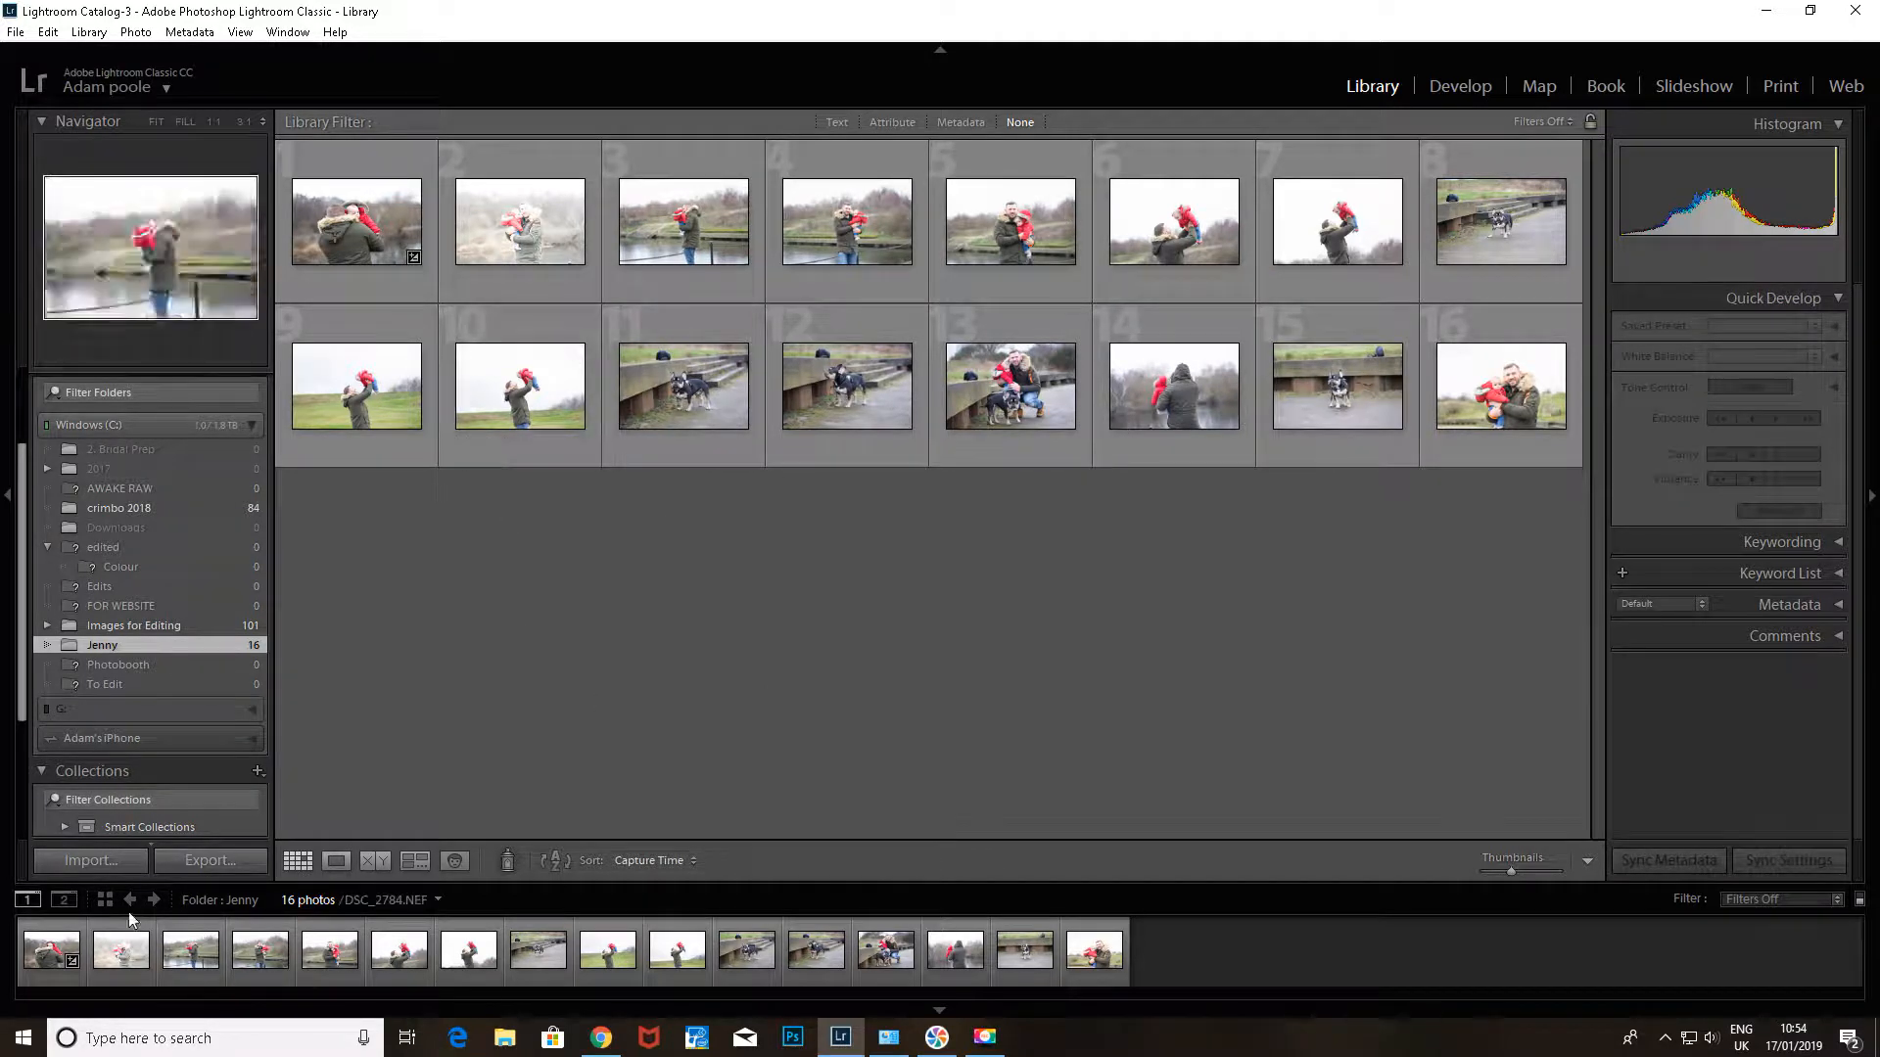
left_click(123, 860)
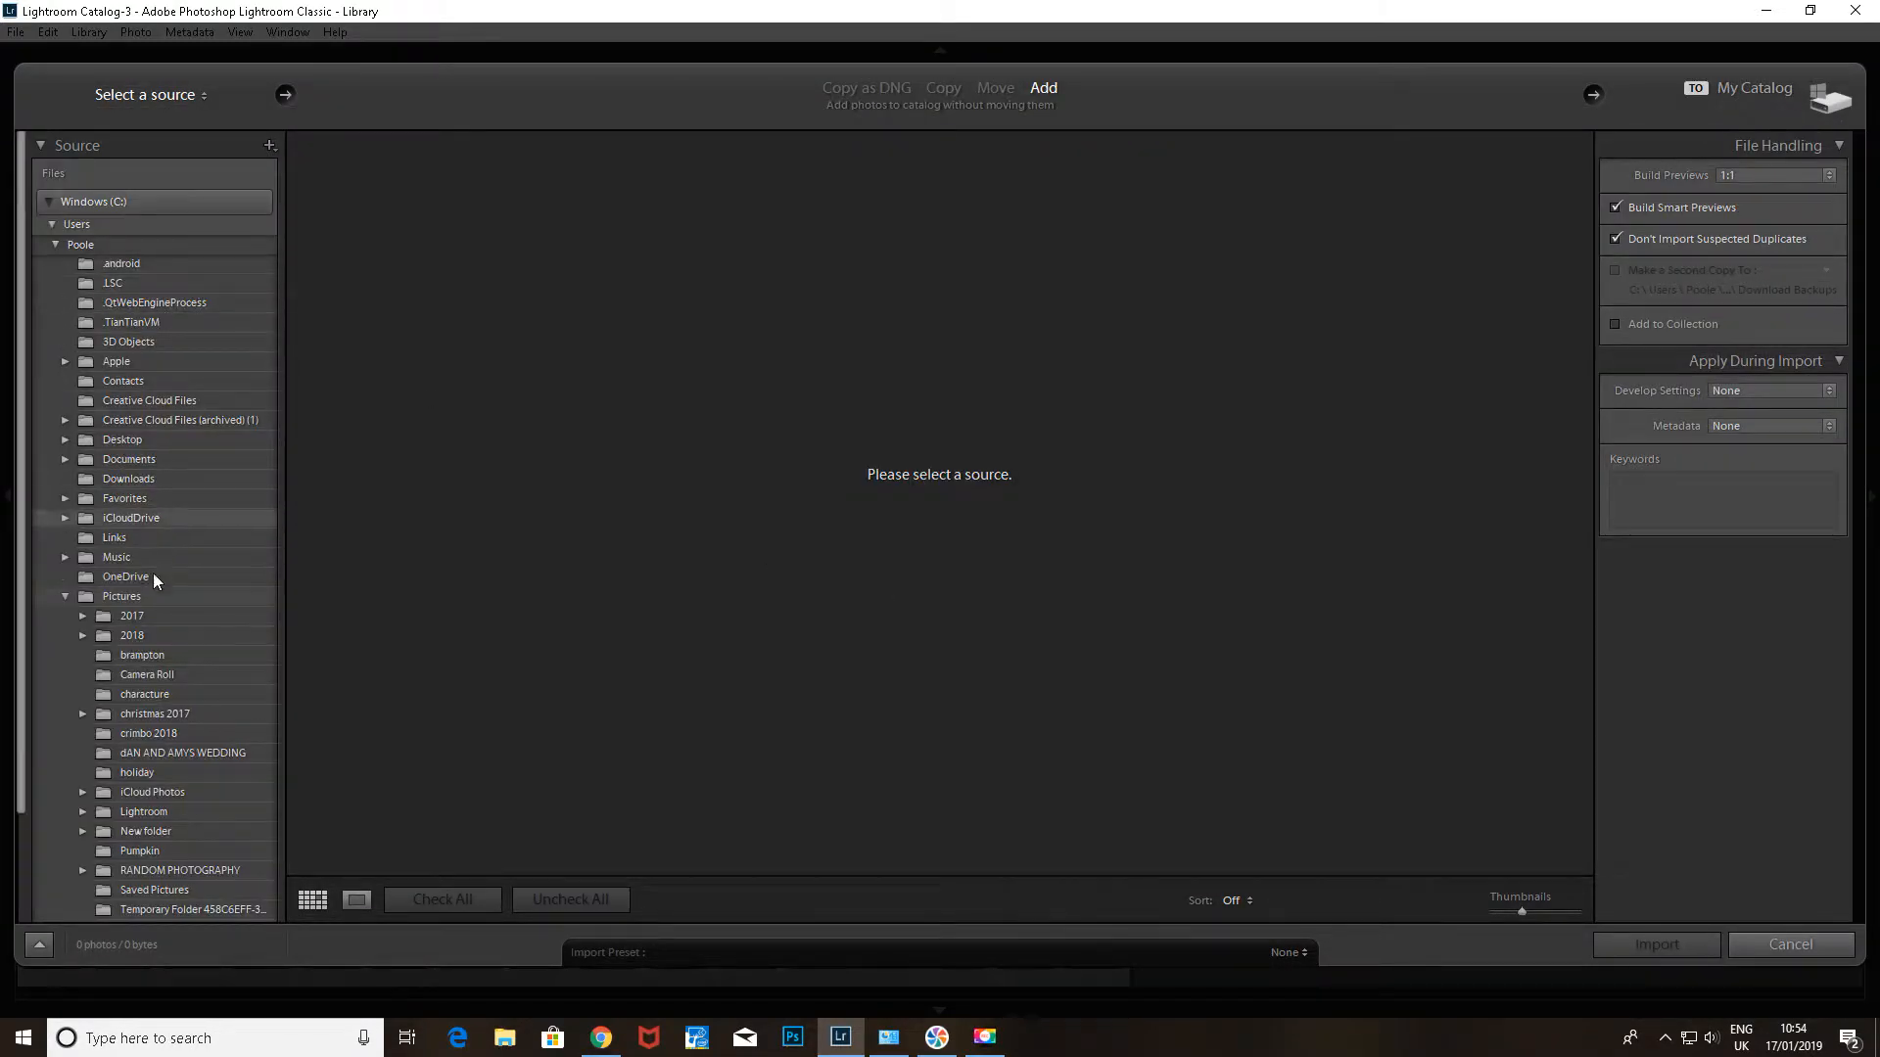
left_click(145, 656)
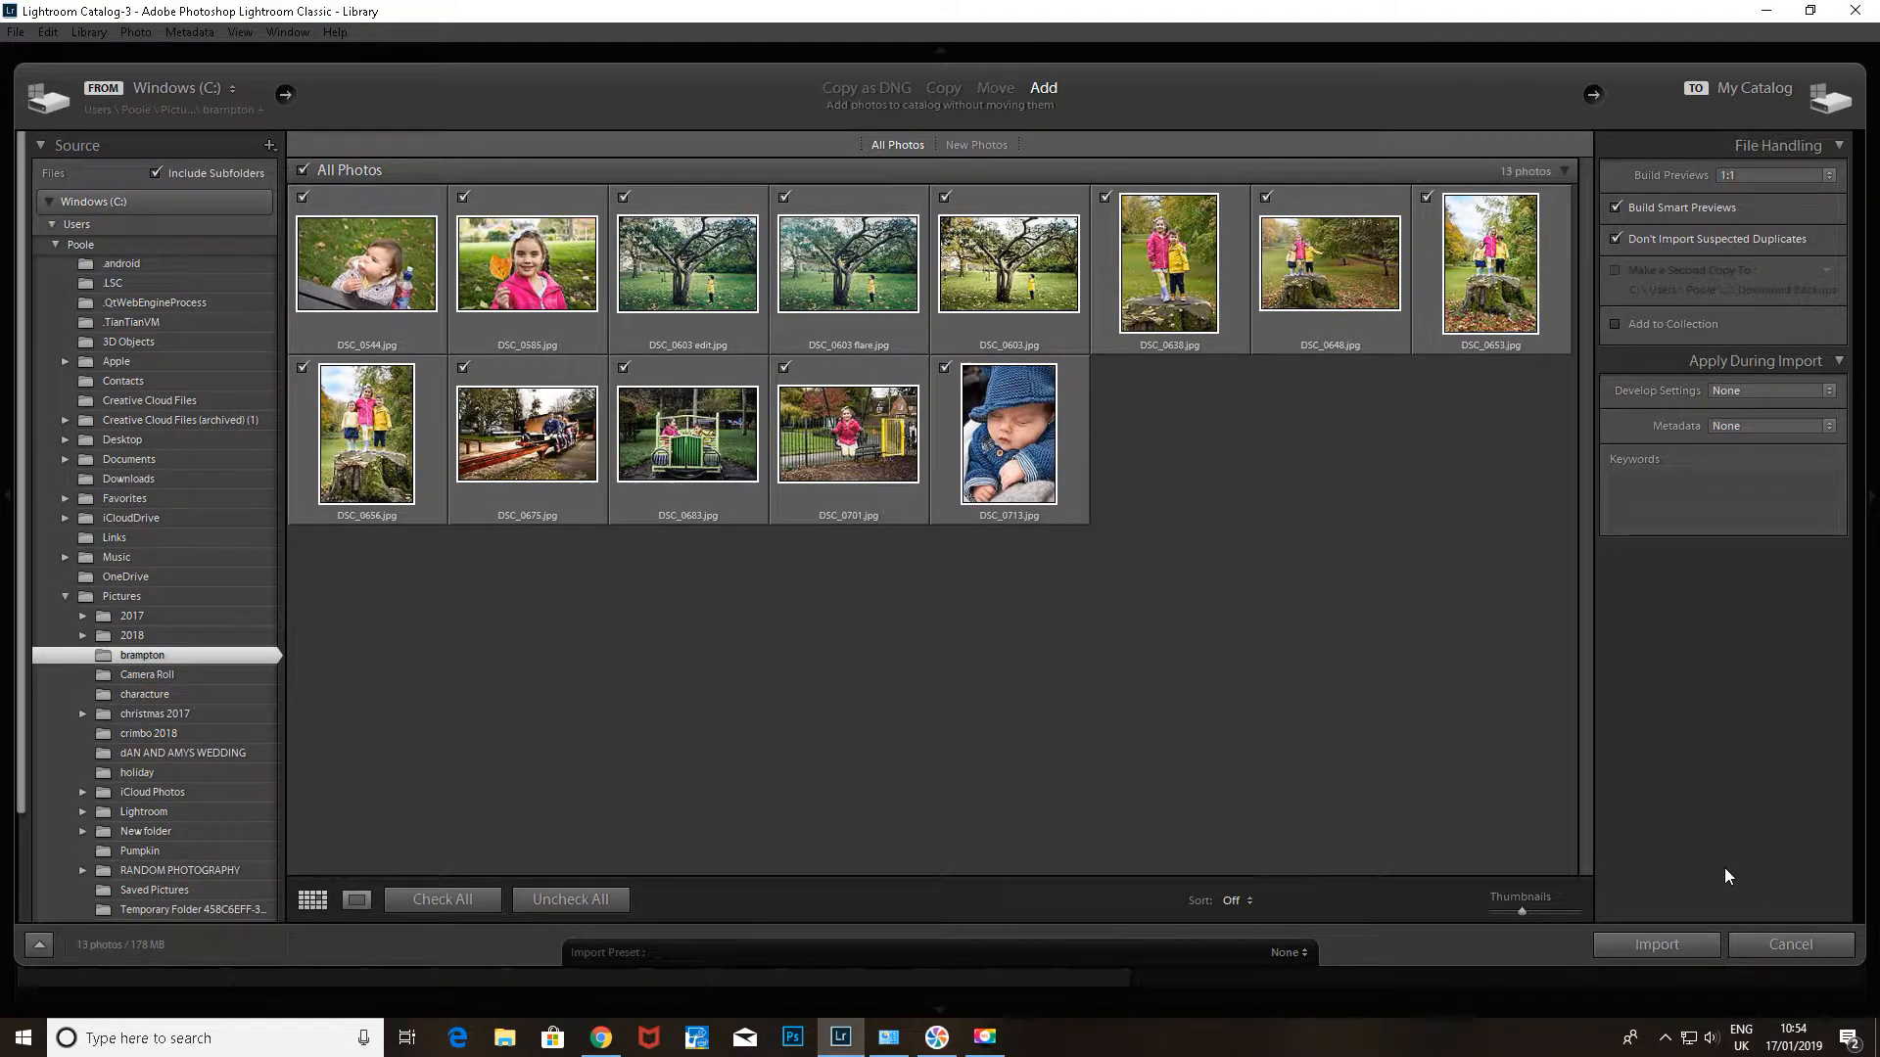
left_click(1833, 947)
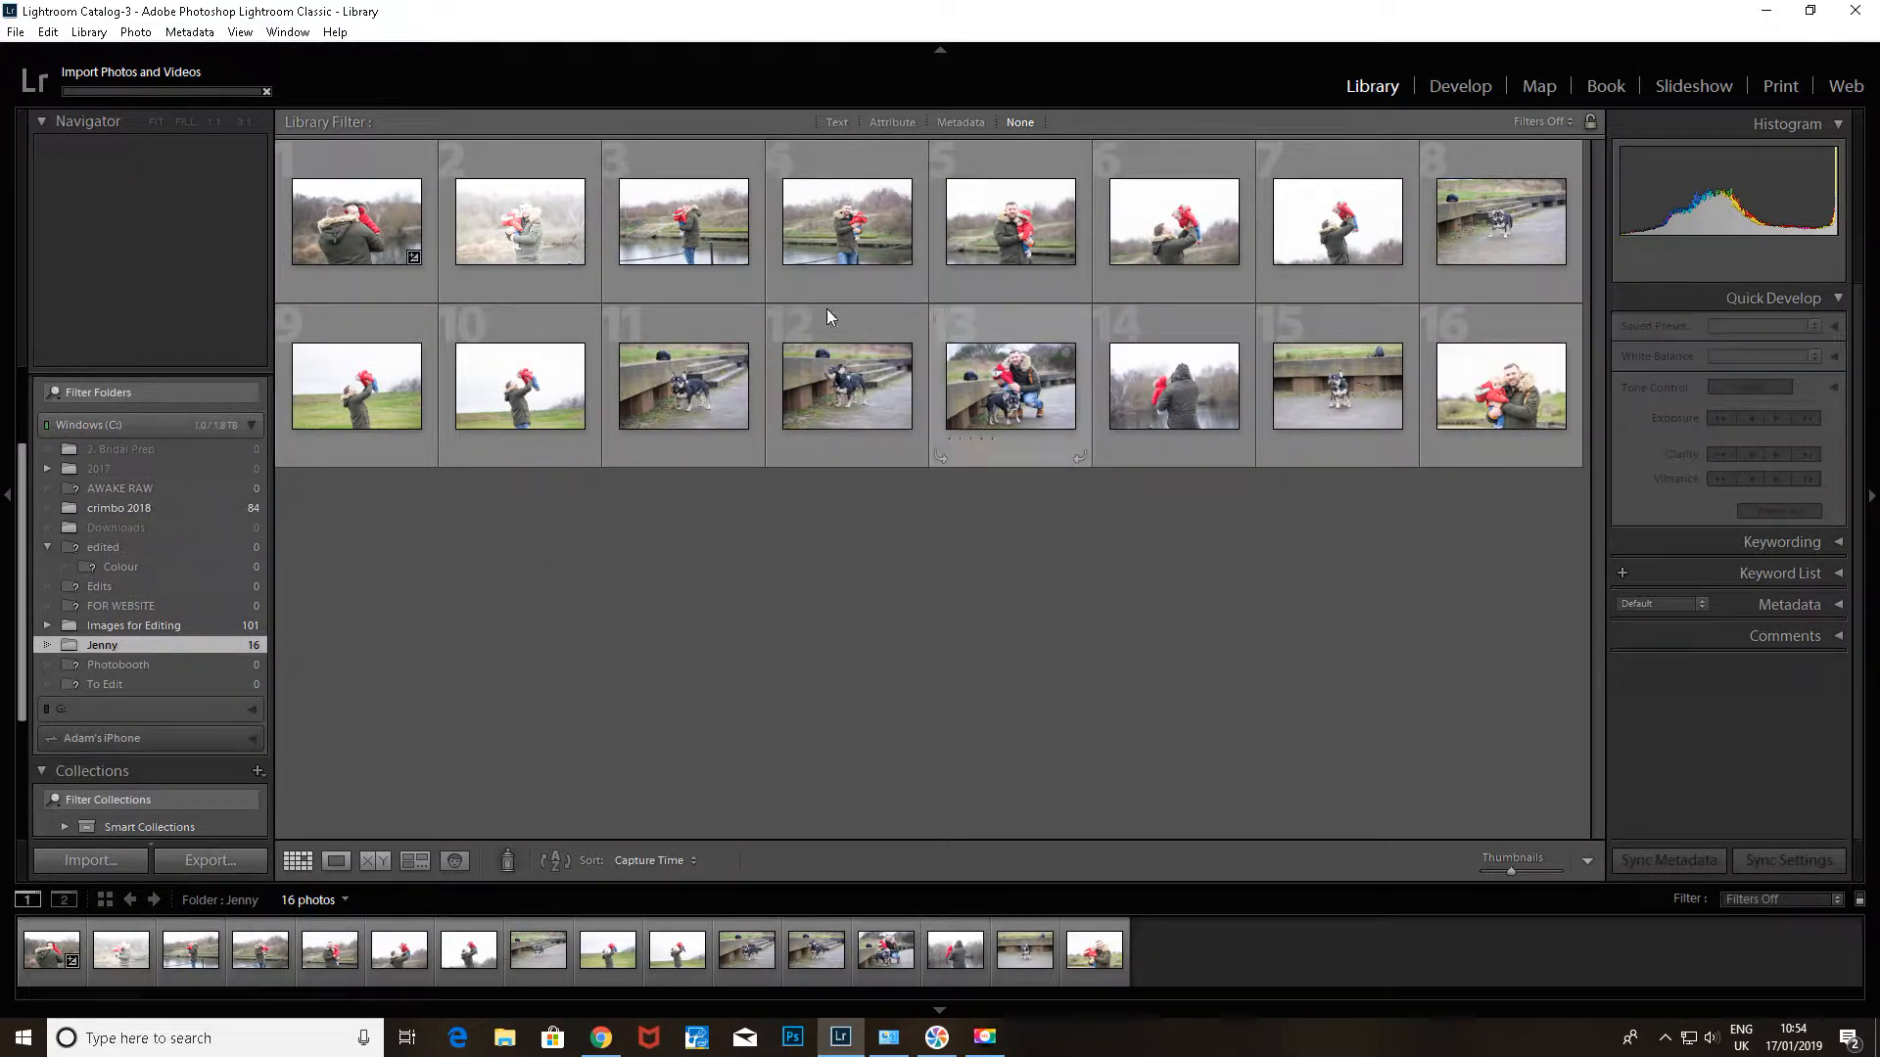
- Select photos 2, 4, 6, 13 and 14 together in the library grid and clear the selection
left_click(486, 215)
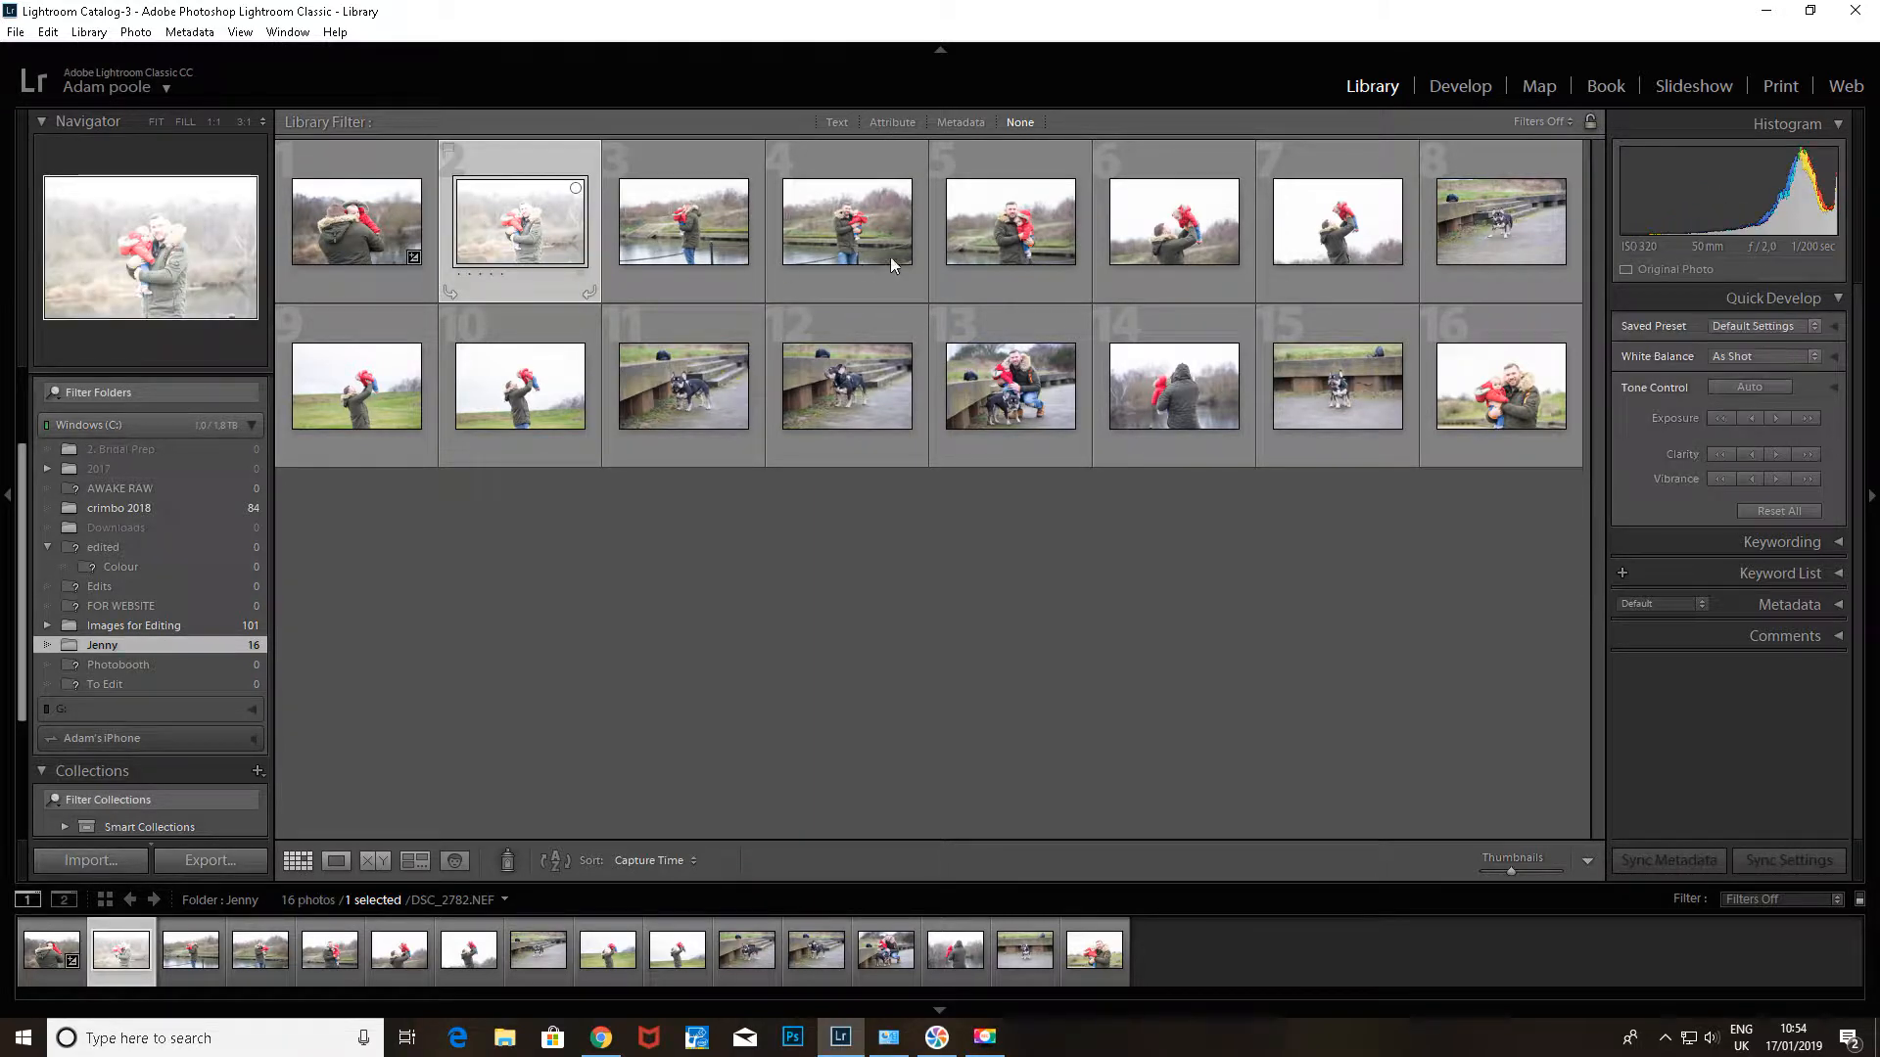
left_click(842, 223, "ctrl")
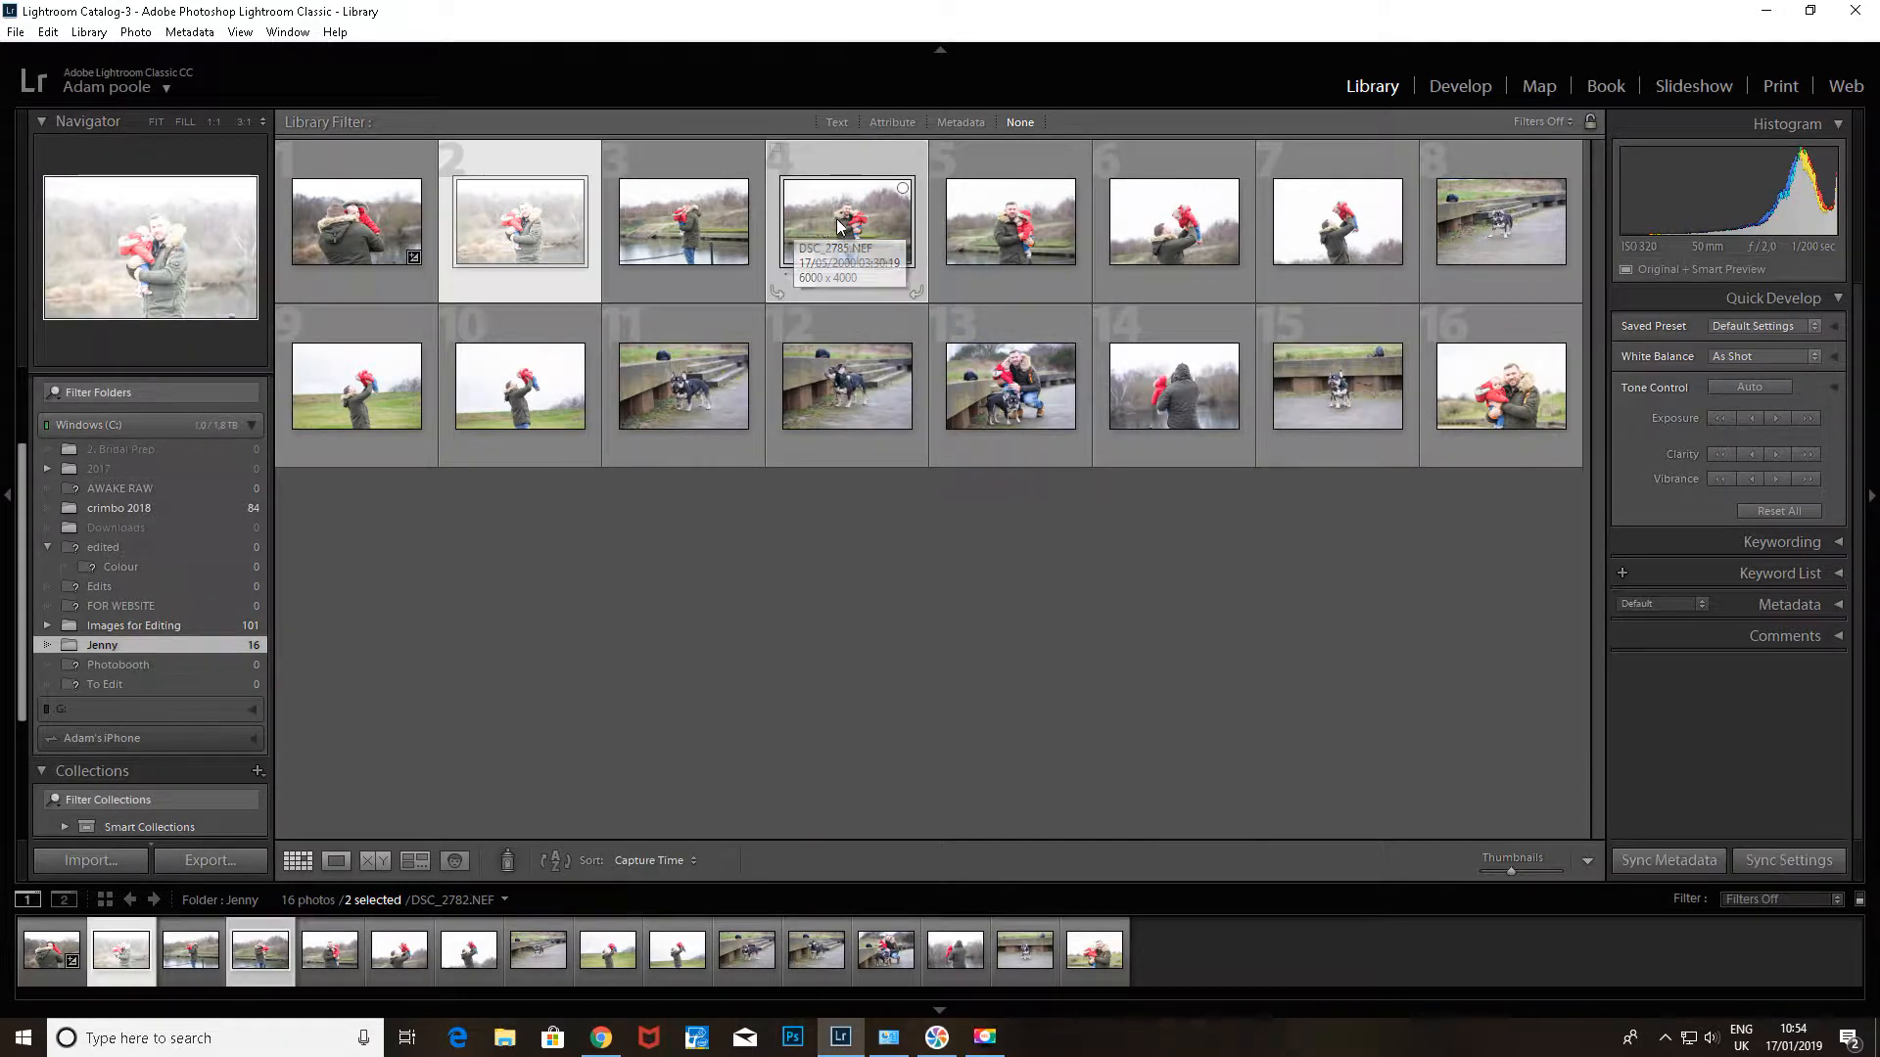
left_click(1174, 223, "ctrl")
left_click(1173, 387, "ctrl")
left_click(1011, 387, "ctrl")
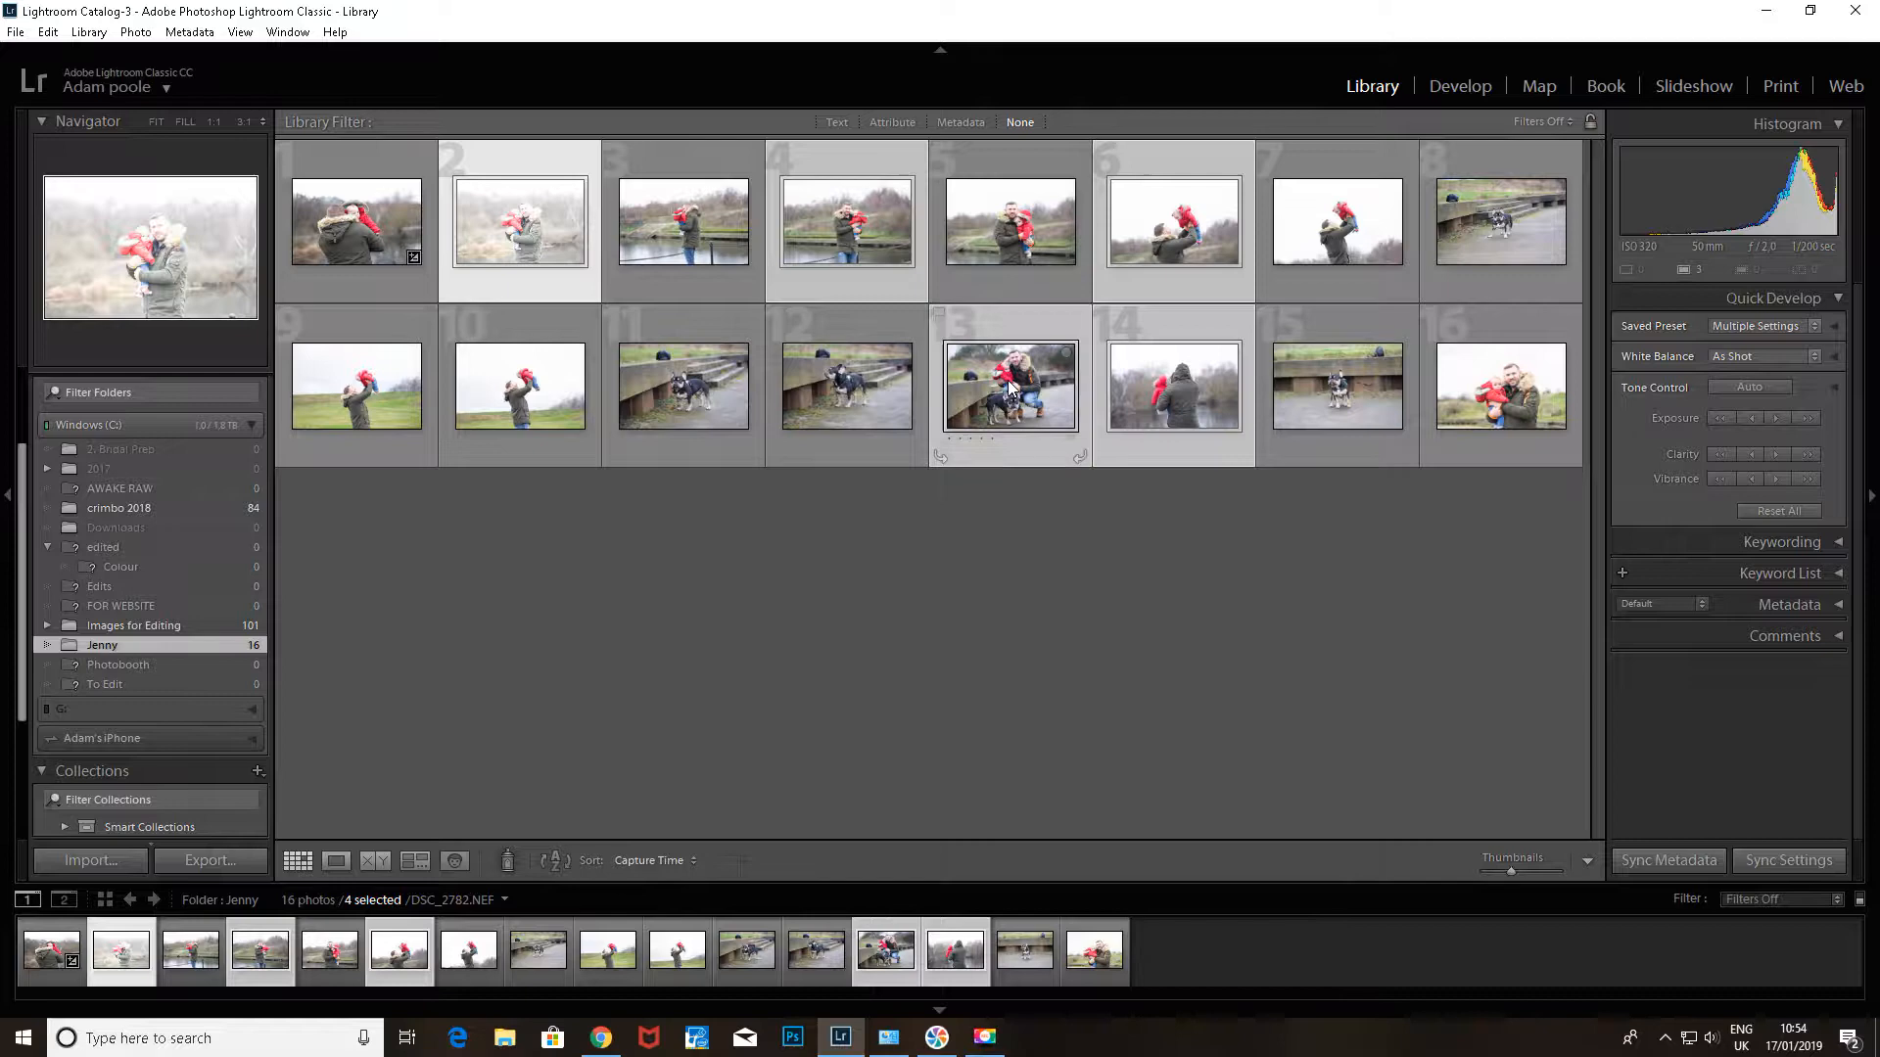
left_click(1015, 533)
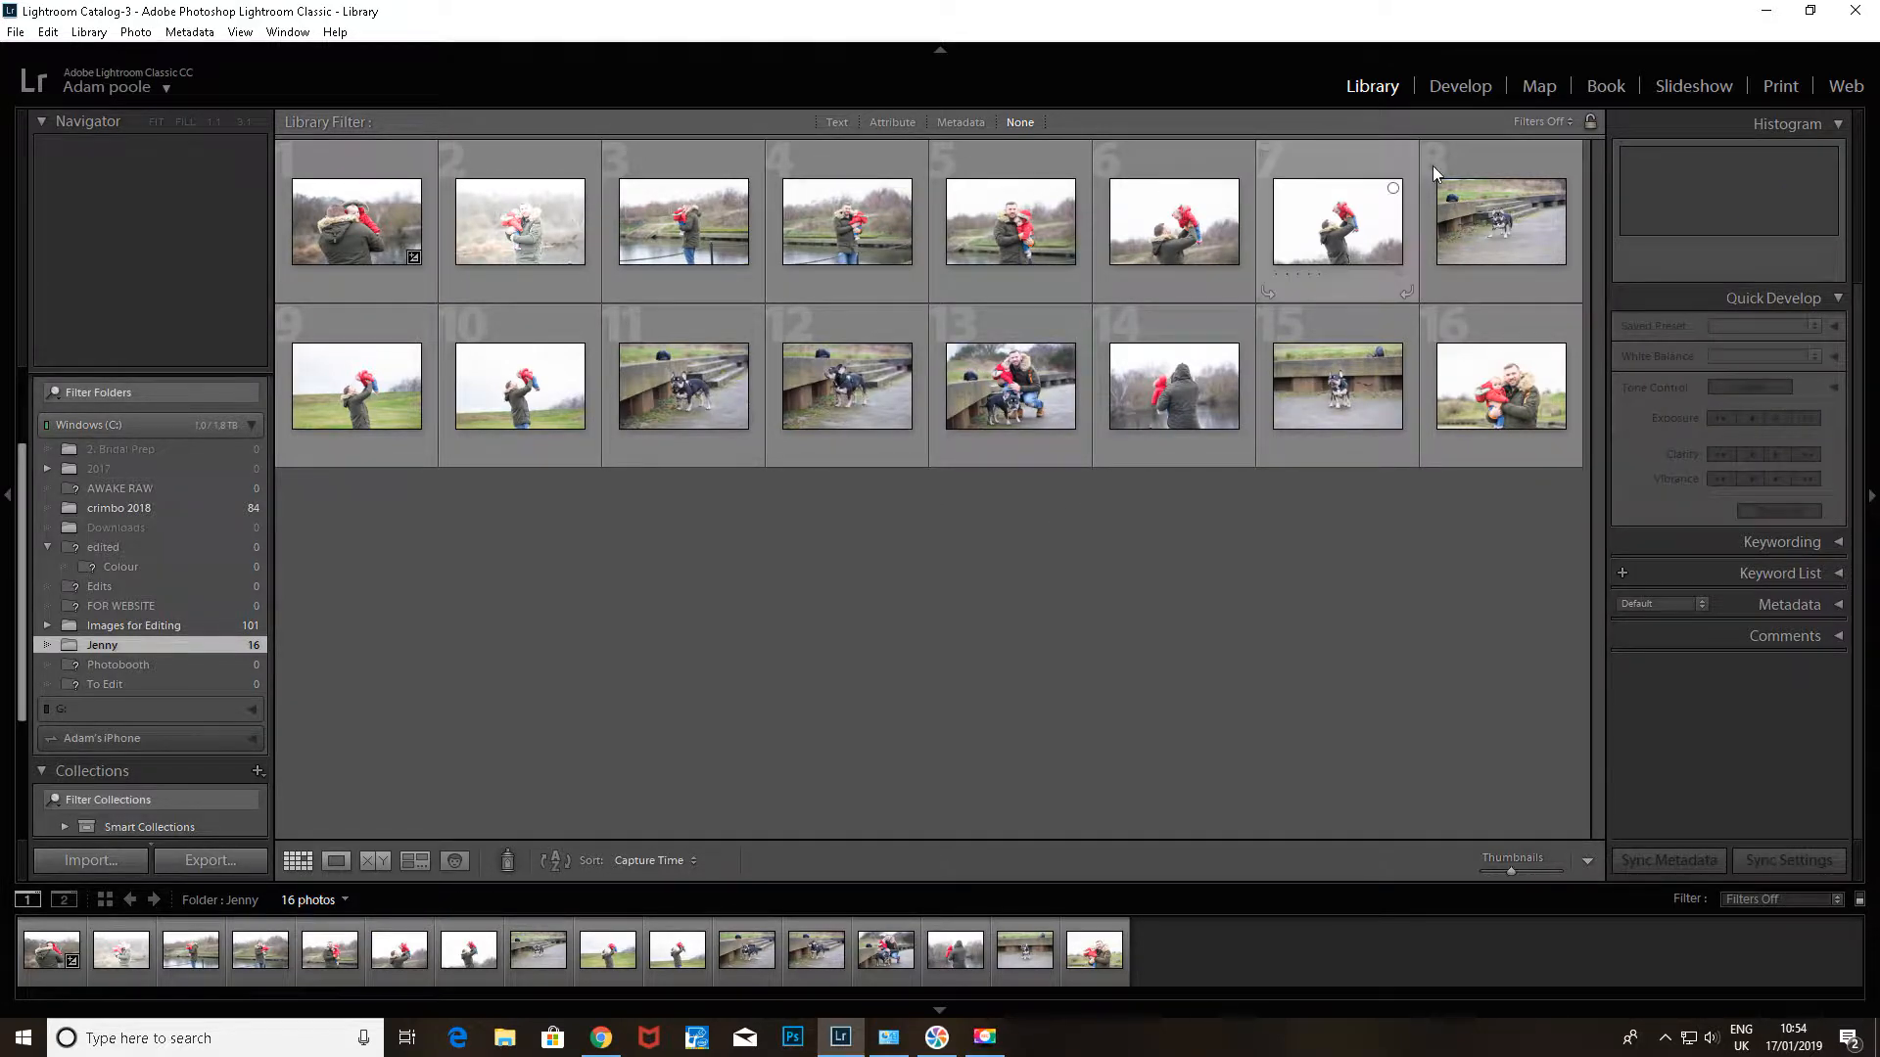
- Open the photo DSC_2782.NEF in the Develop module
left_click(1457, 92)
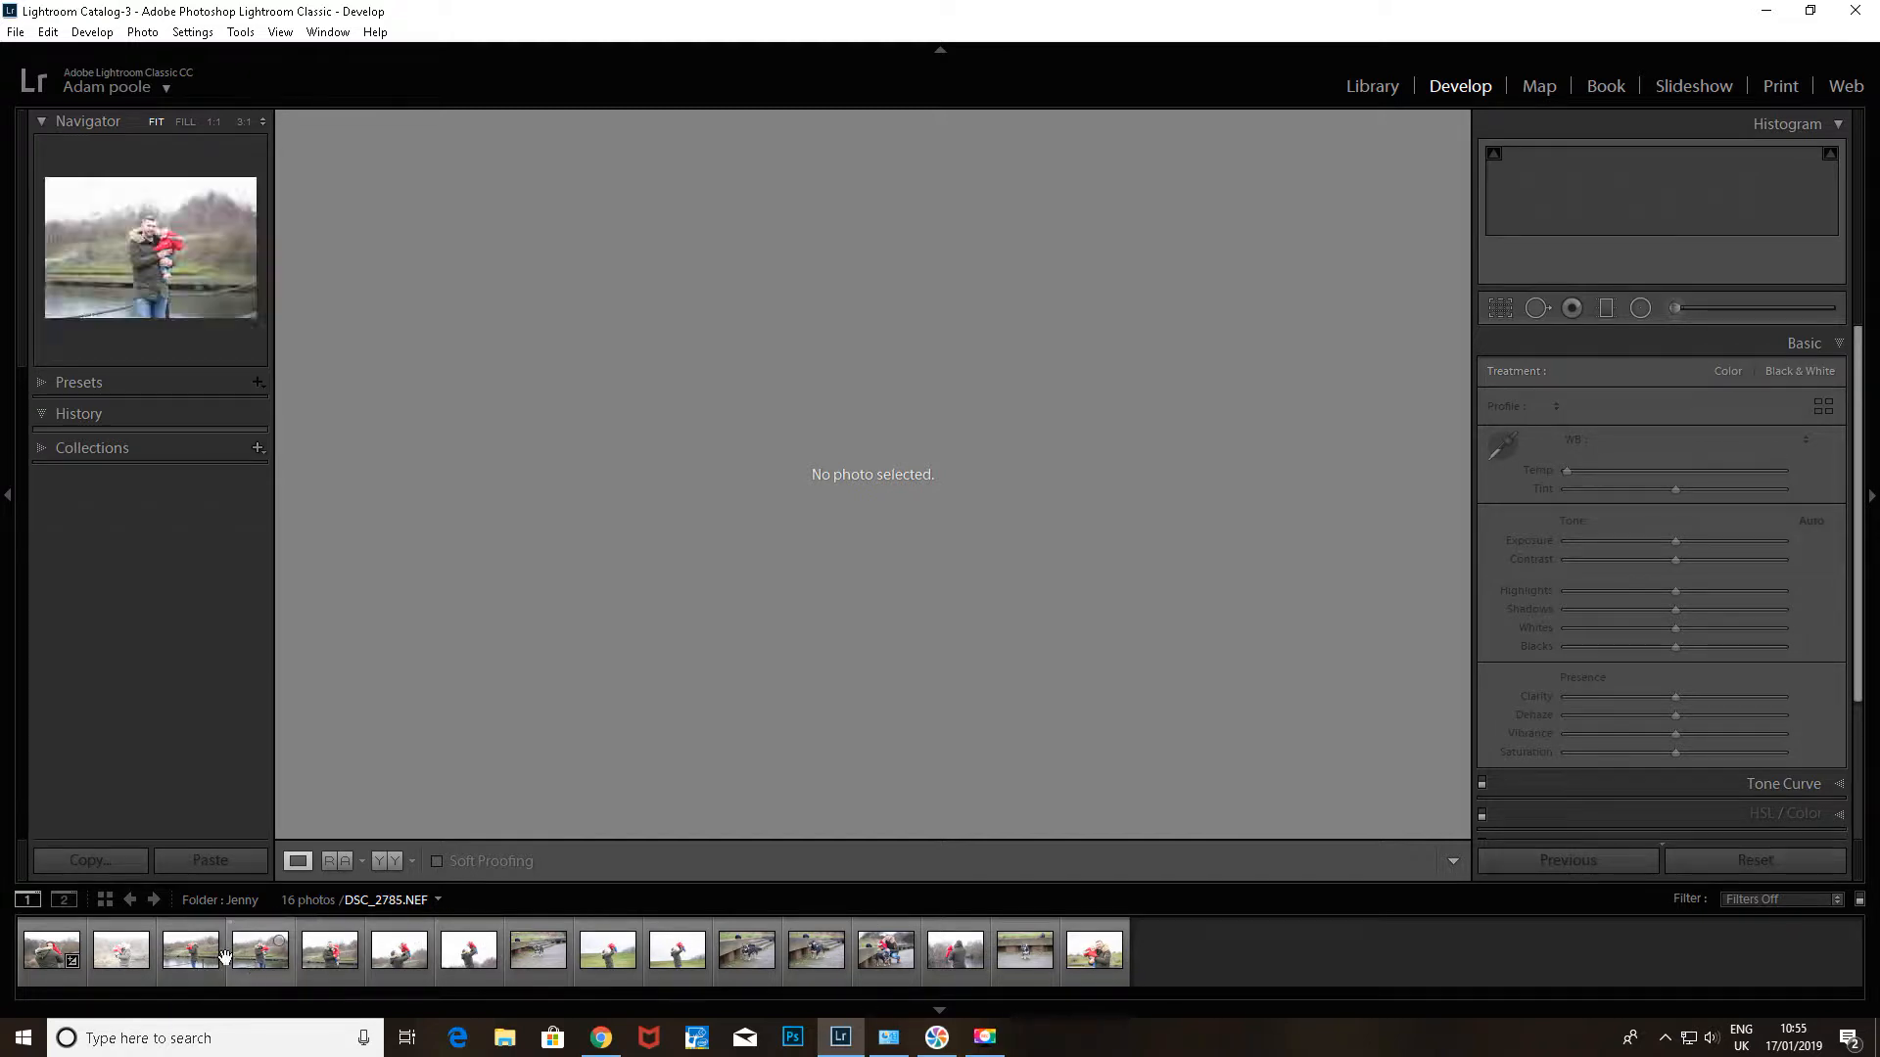
left_click(131, 965)
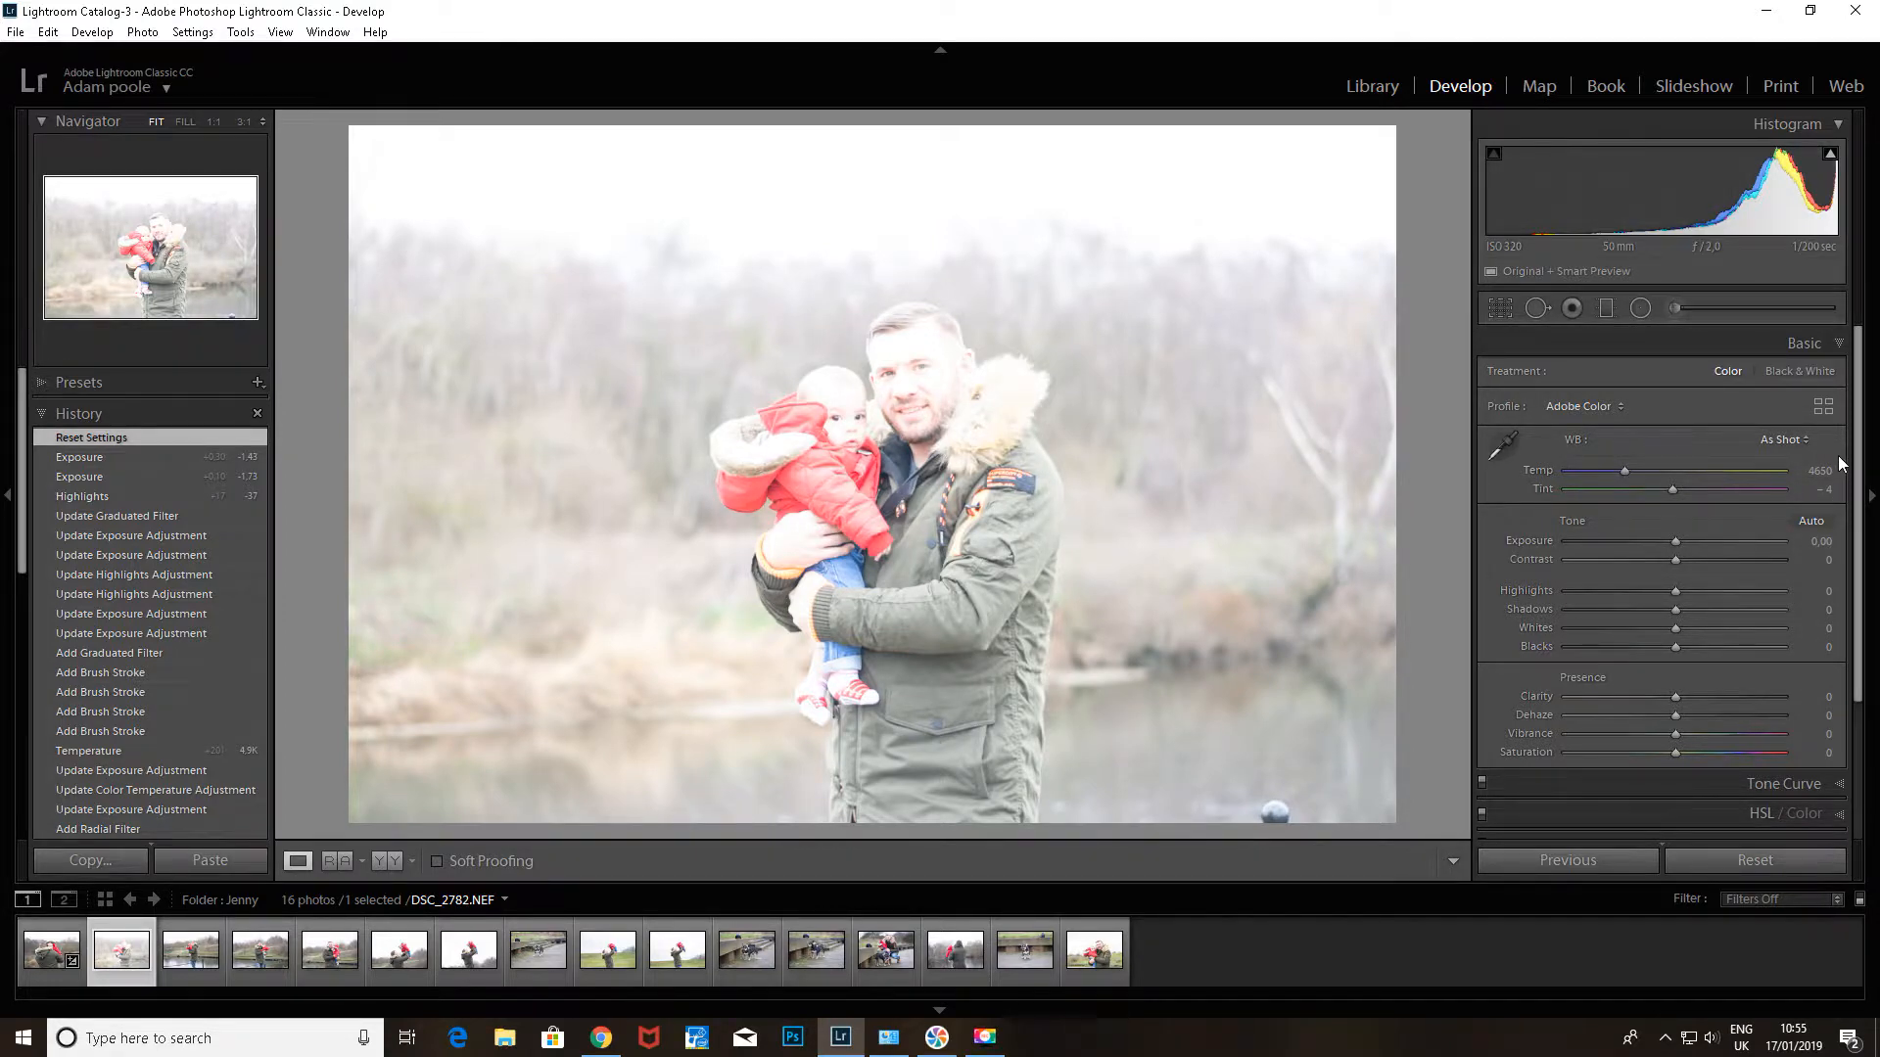
- Look through the Tone Curve, HSL, Split Toning and Detail adjustments and return to the Basic adjustments
scroll(1849, 701, "down", 3)
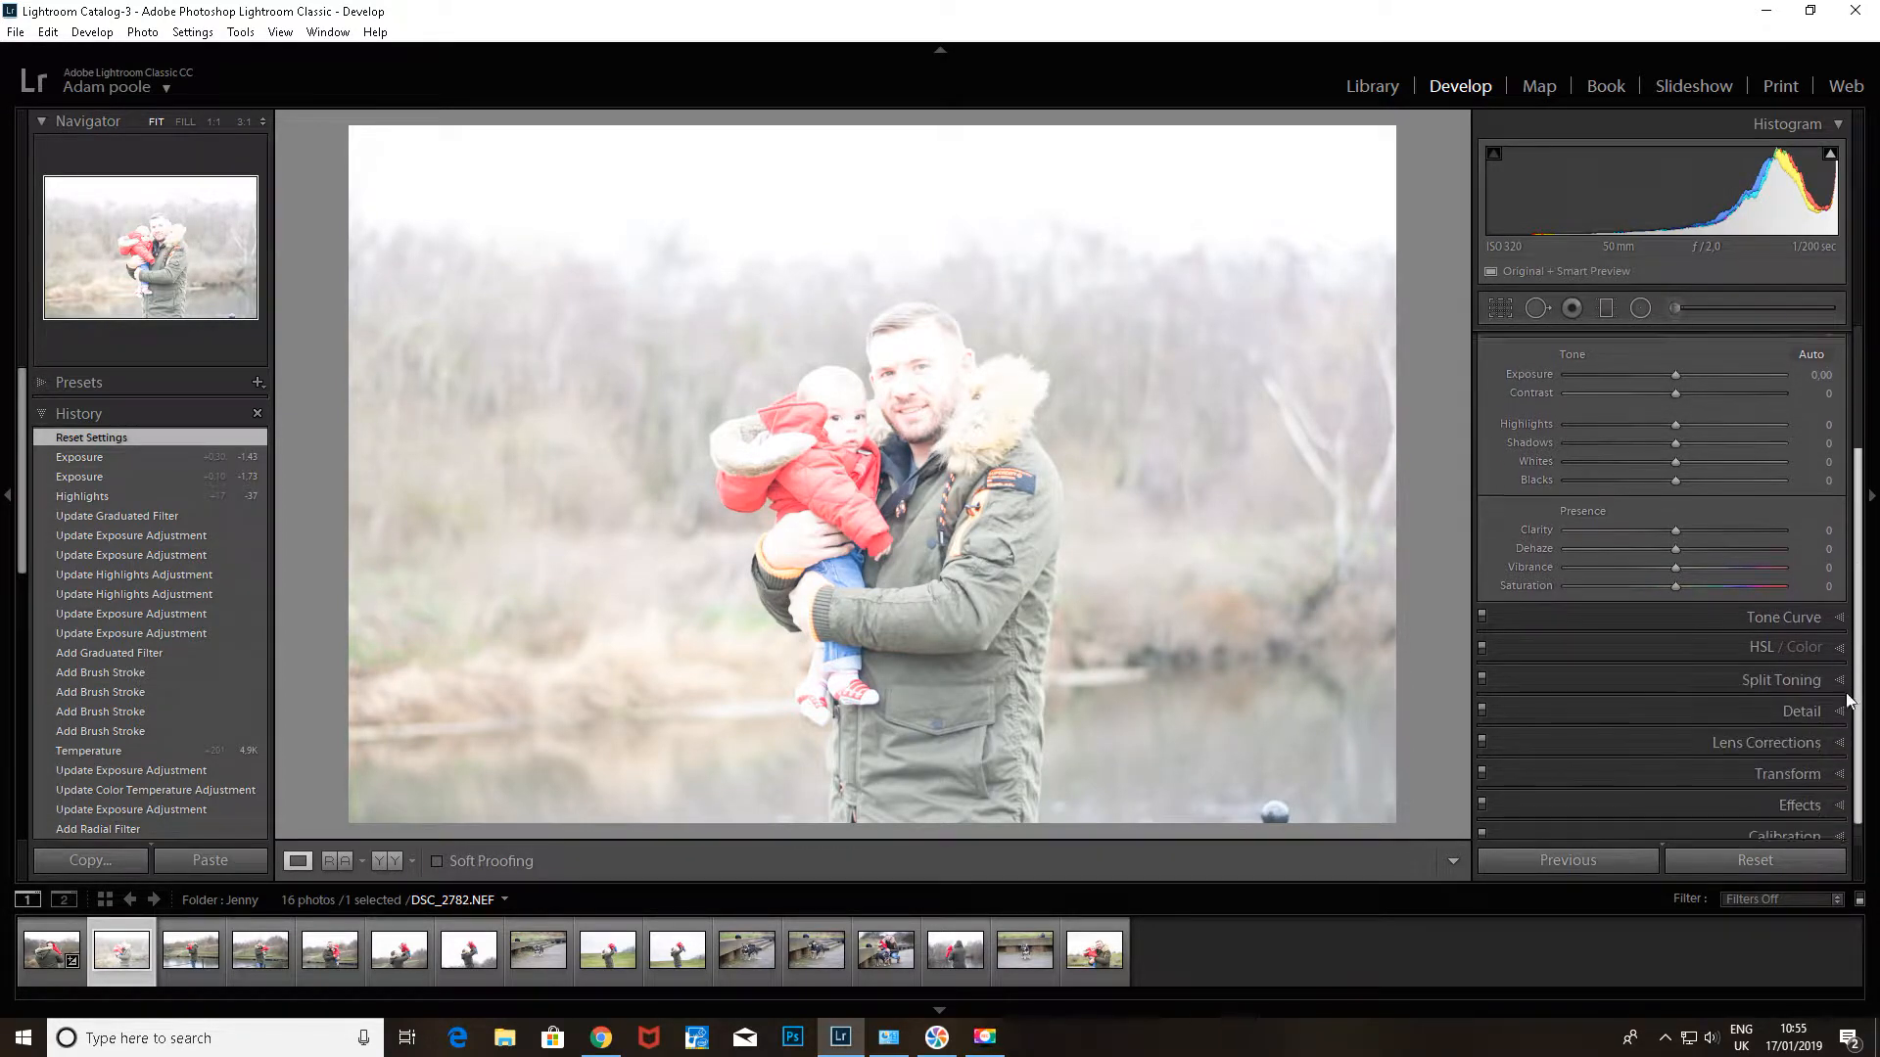
scroll(1810, 715, "down", 1)
left_click(1827, 601)
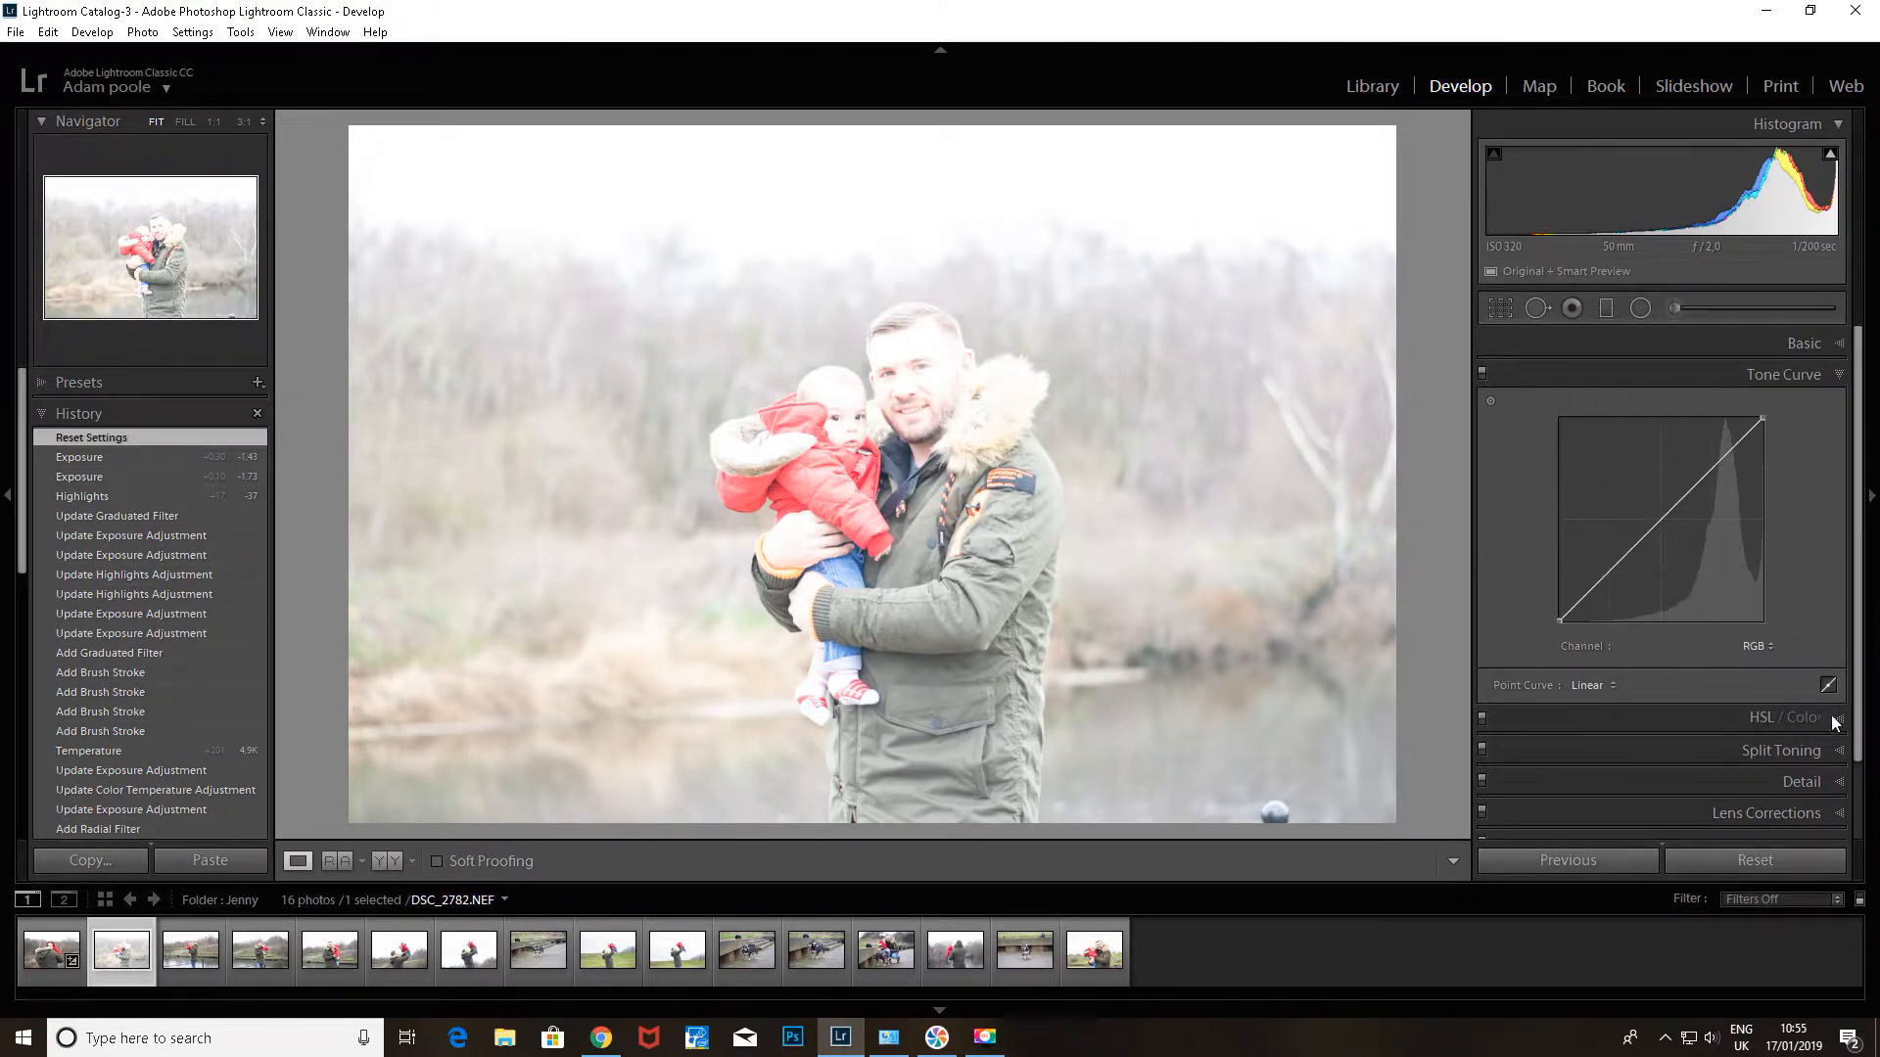
left_click(1839, 723)
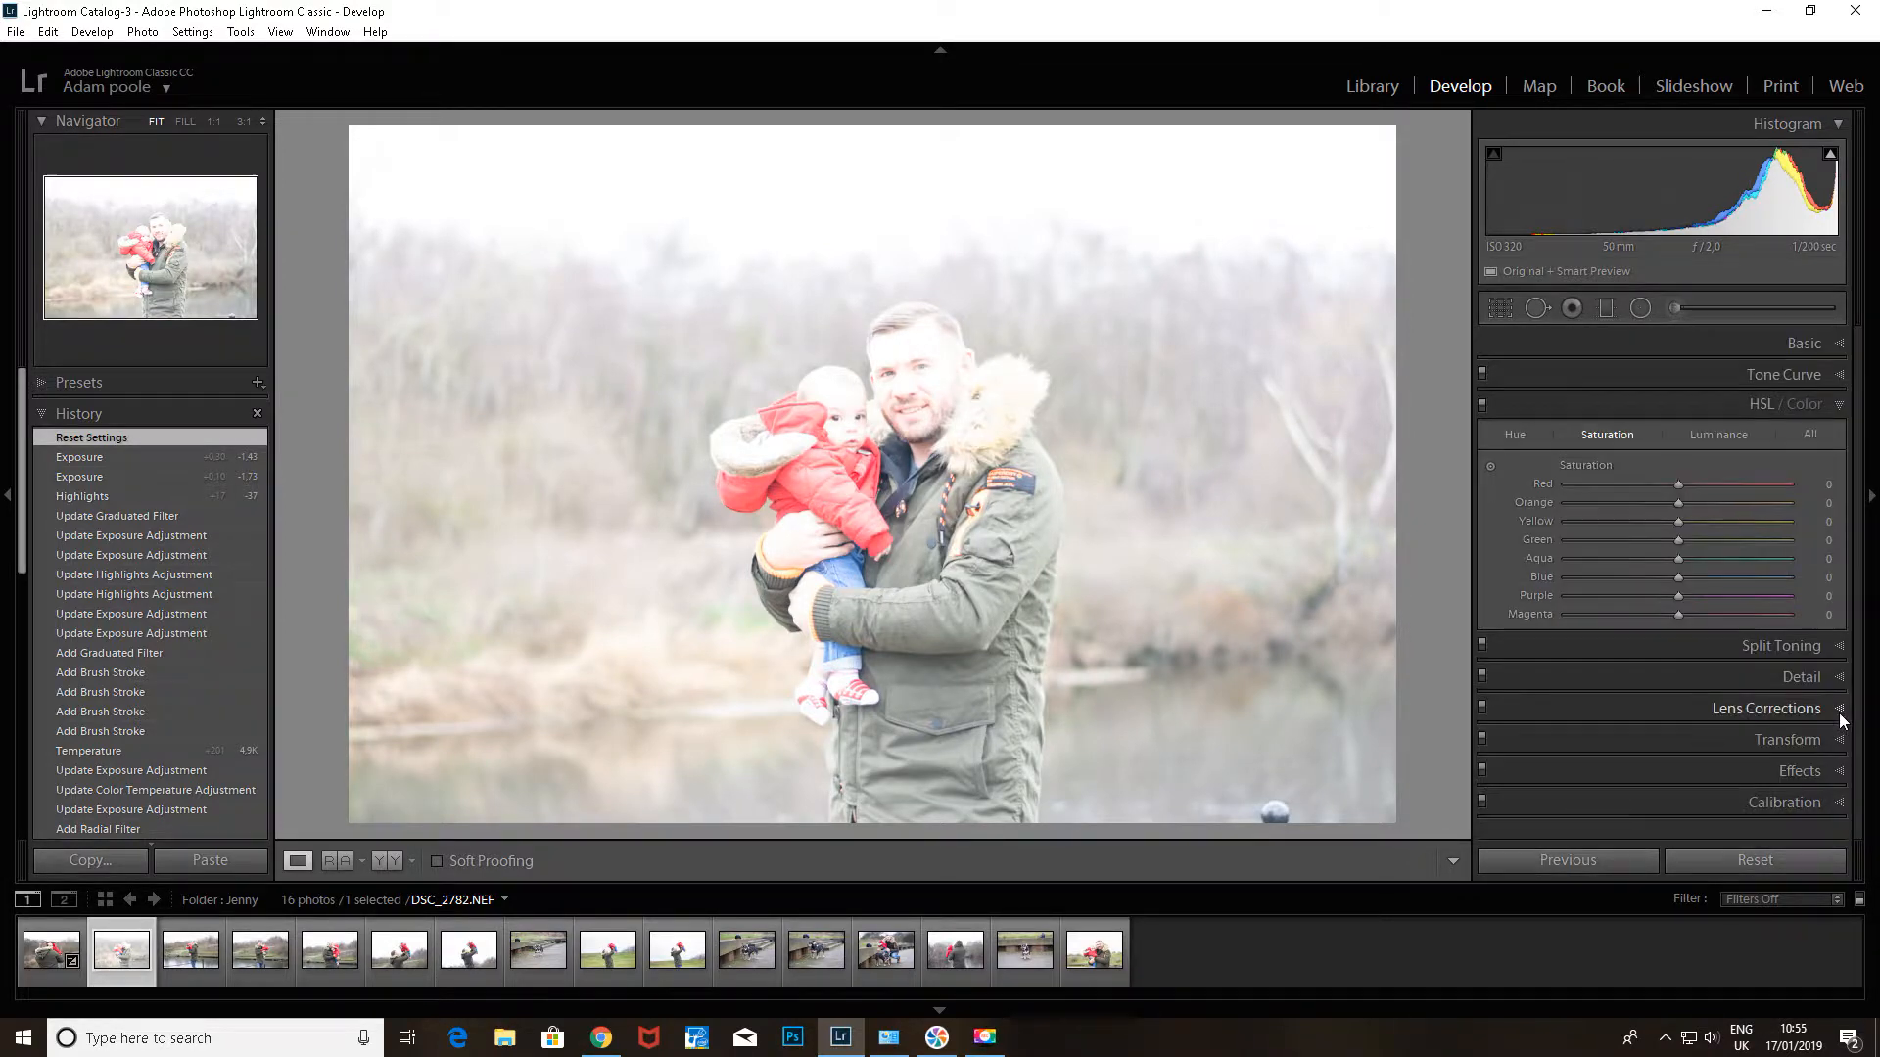
left_click(1838, 645)
left_click(1838, 635)
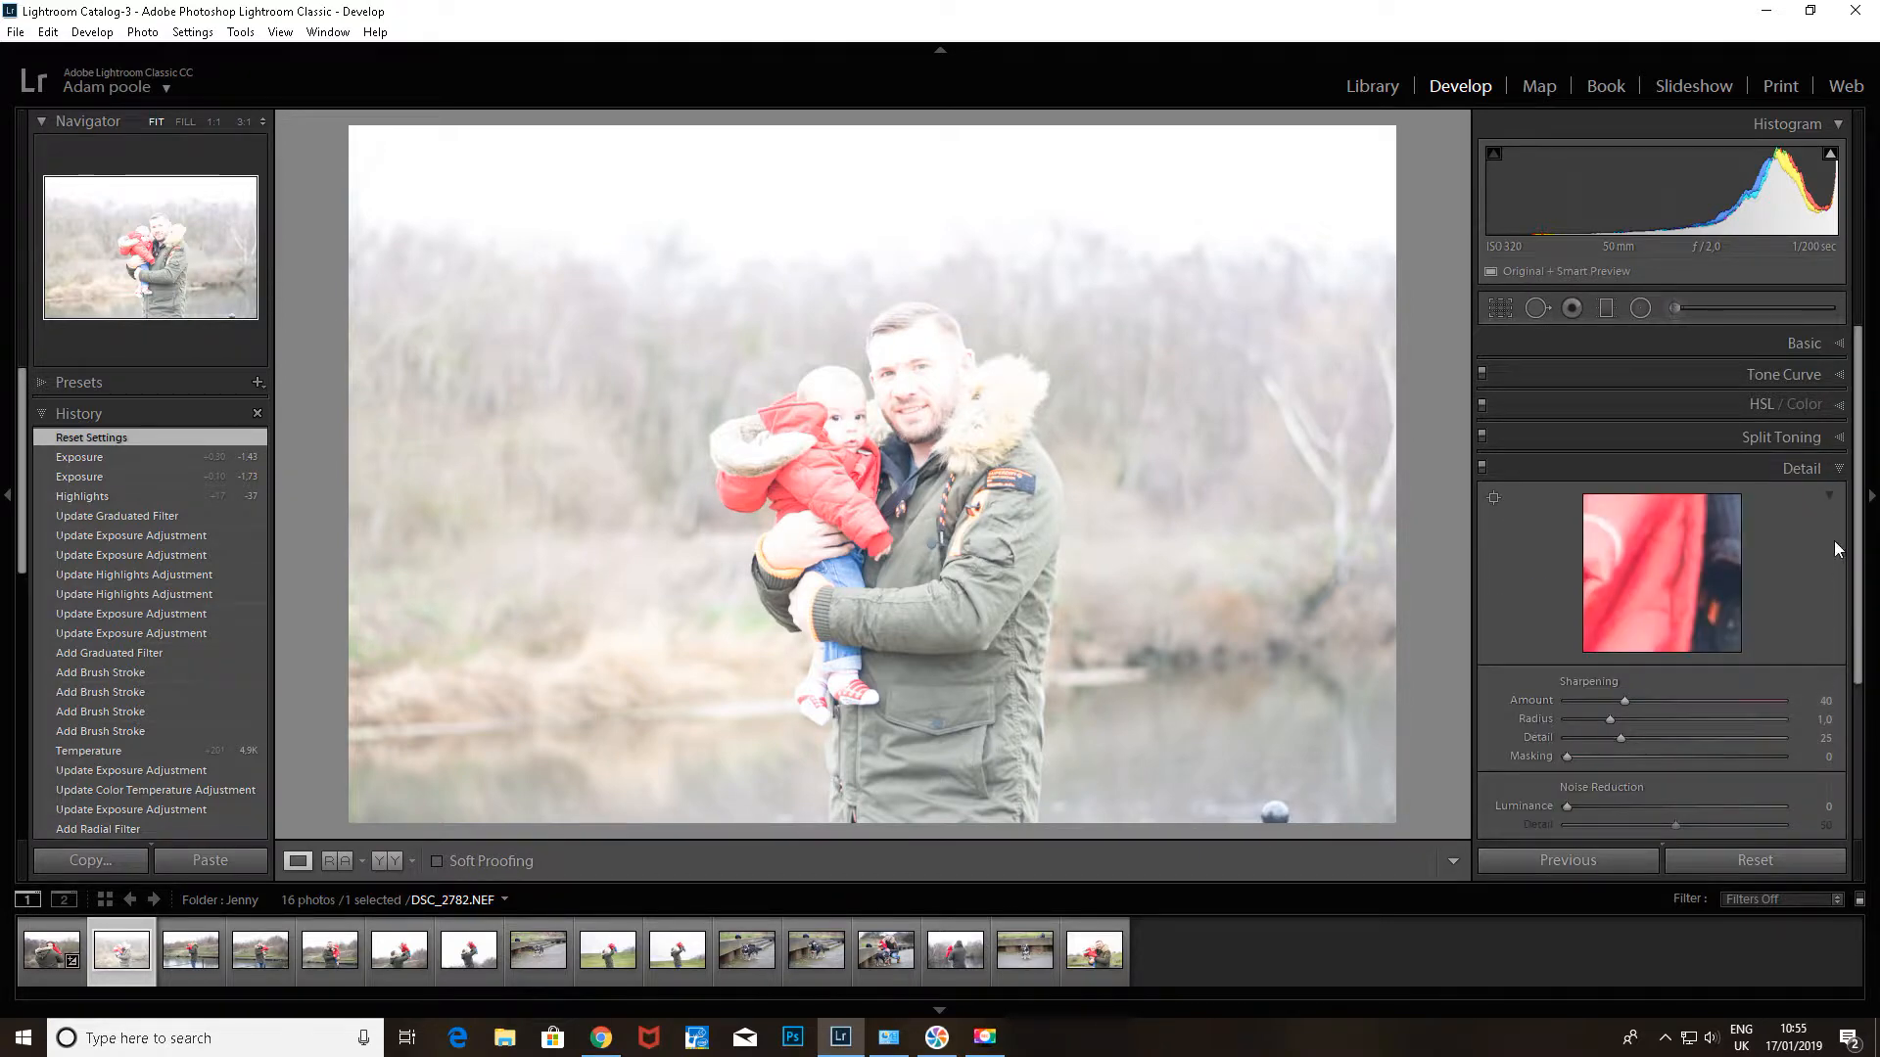
left_click(1838, 345)
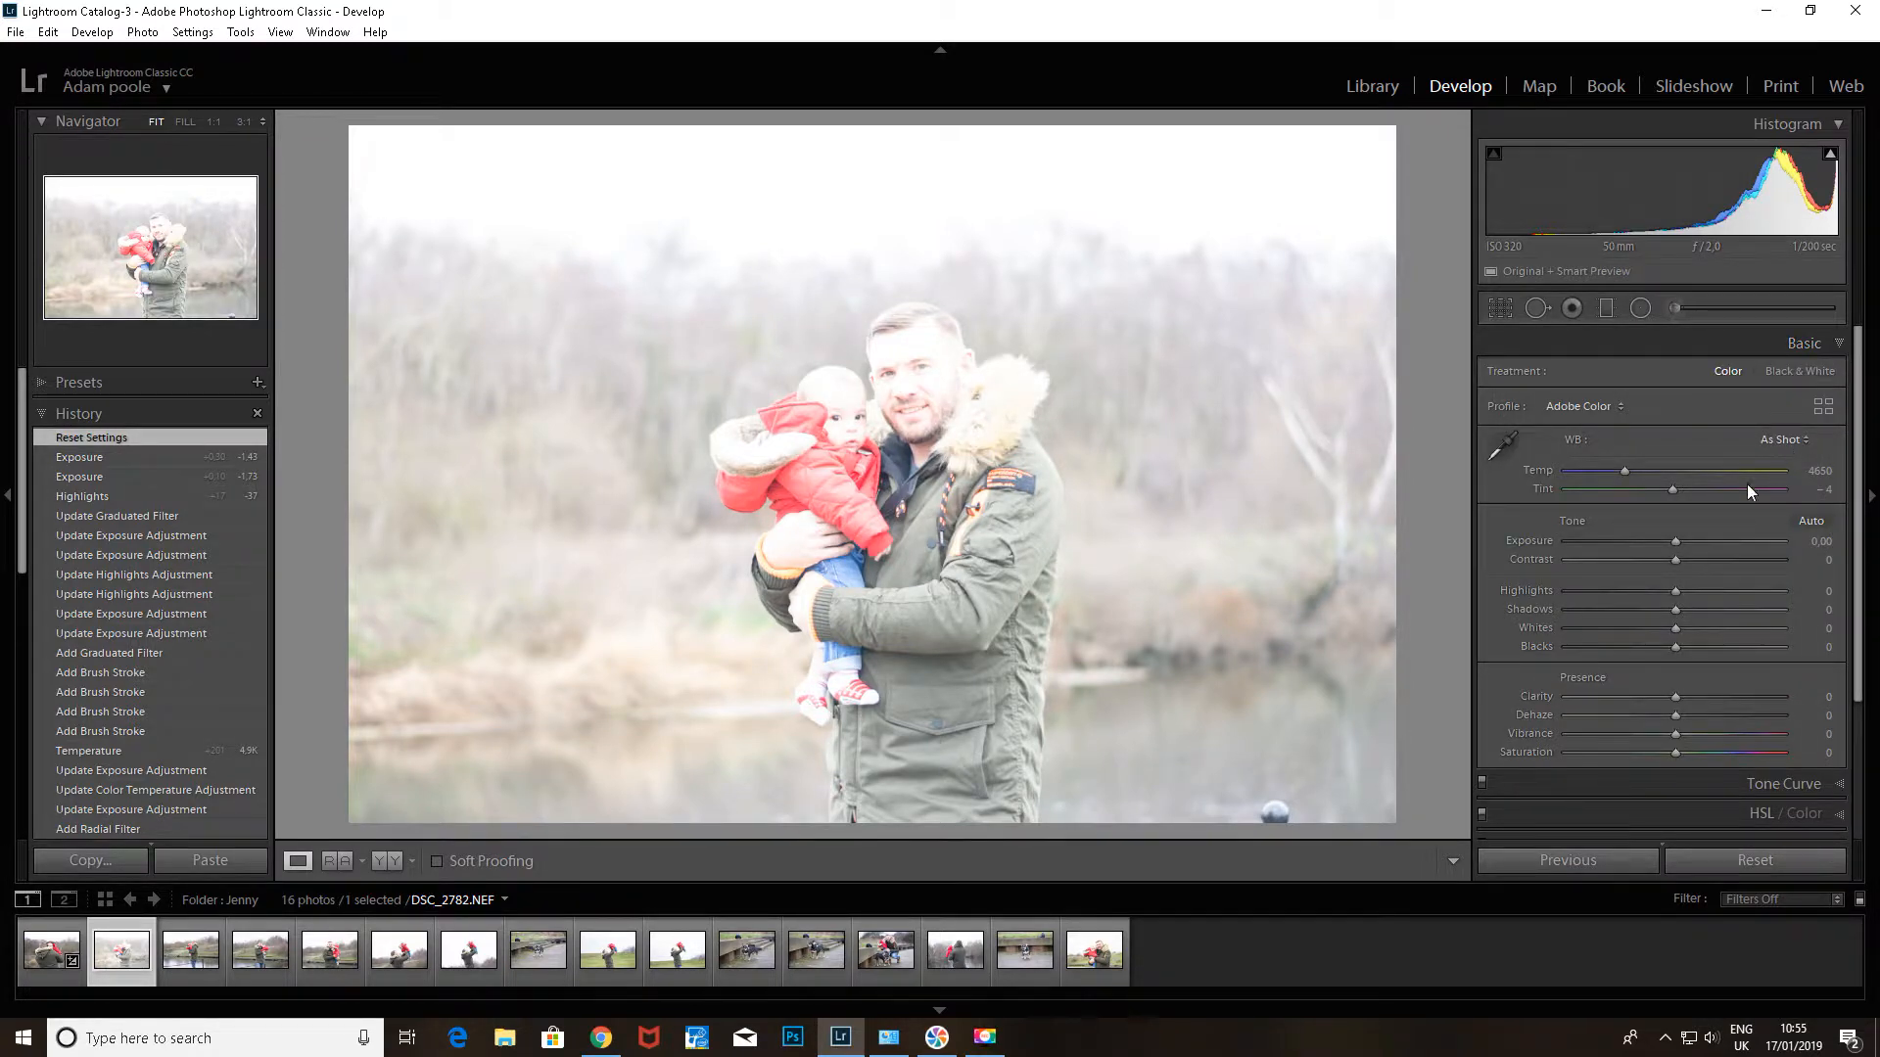
- Try a warmer white balance temperature and reset it, and lower the photo's Exposure to -1.52
mouse_move(1625, 468)
left_mouse_down()
mouse_move(1605, 470)
mouse_move(1645, 474)
left_mouse_up()
double_click(1644, 471)
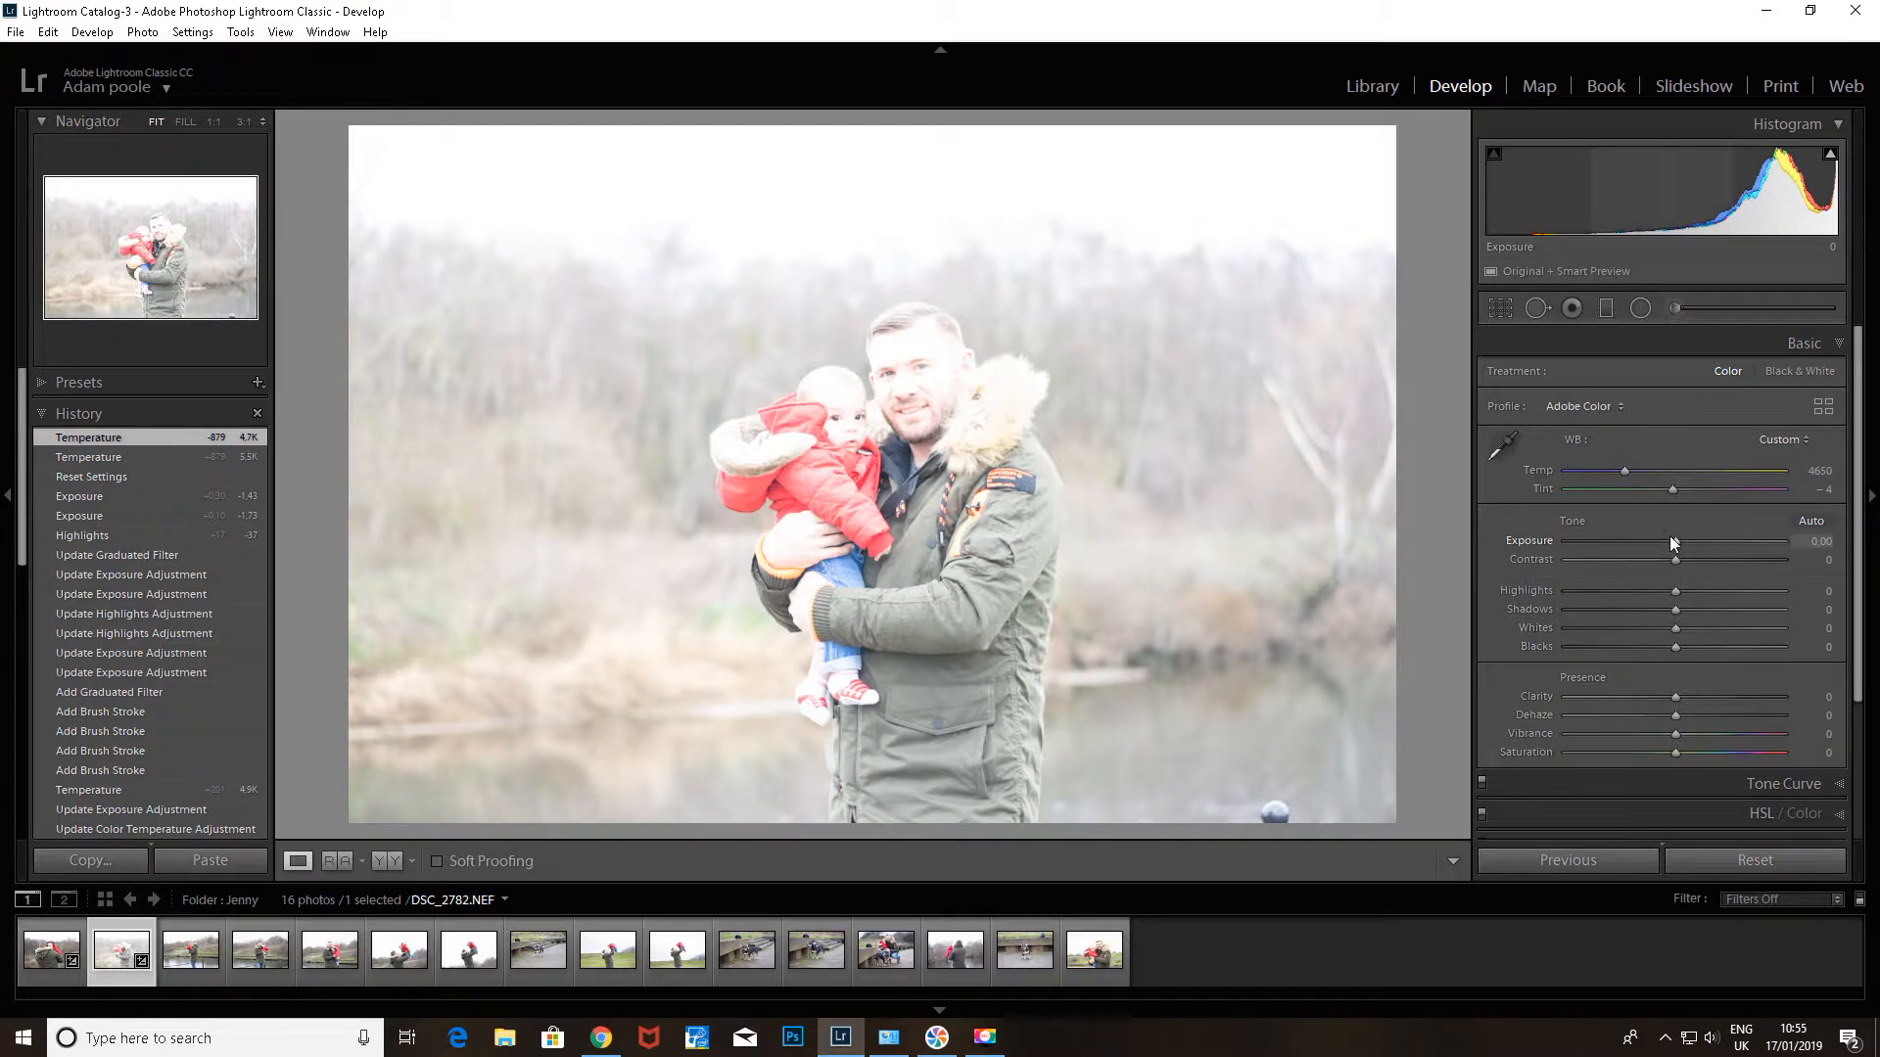
mouse_move(1671, 540)
left_mouse_down()
mouse_move(1563, 536)
mouse_move(1641, 531)
mouse_move(1608, 517)
mouse_move(1647, 557)
mouse_move(1637, 511)
mouse_move(1674, 540)
mouse_move(1642, 544)
left_mouse_up()
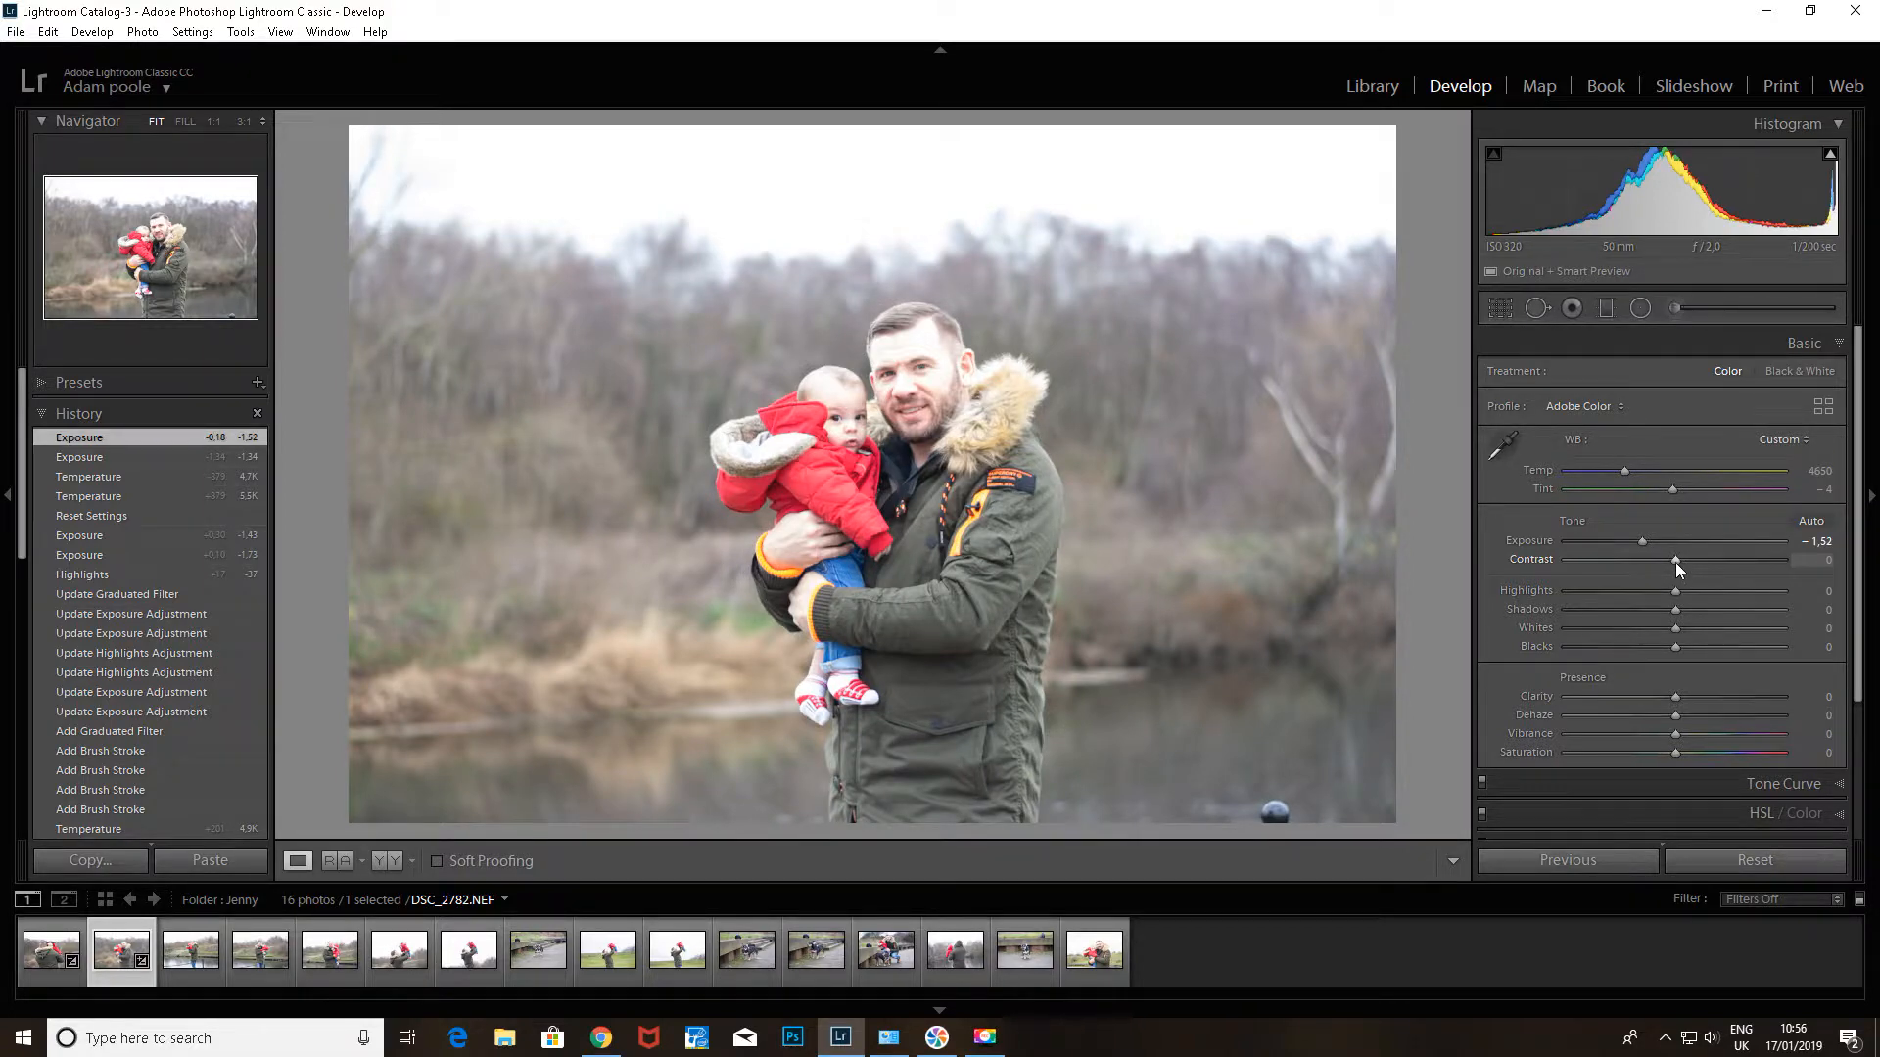
- Try a higher Contrast and reset it to 0, and lower the Highlights to -76 while checking the faces up close
mouse_move(1676, 562)
left_mouse_down()
mouse_move(1746, 561)
mouse_move(1695, 561)
left_mouse_up()
double_click(1701, 560)
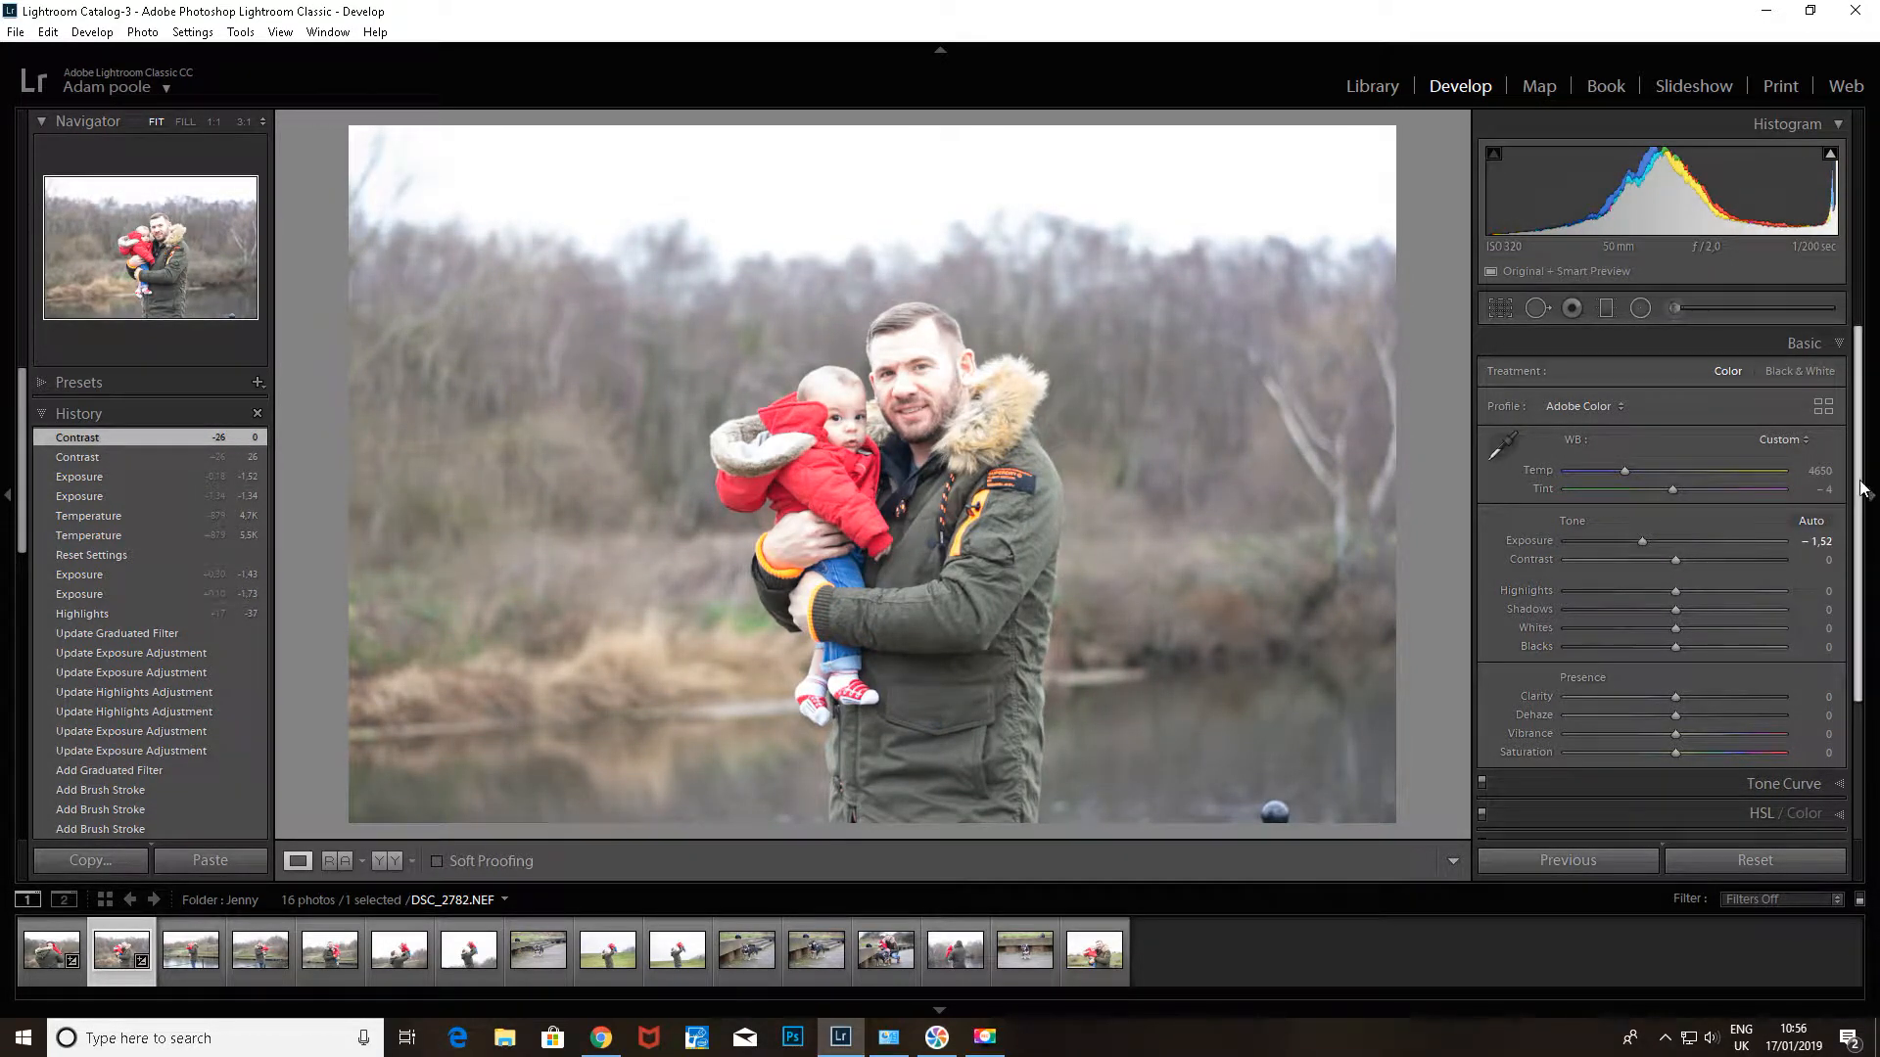
scroll(1860, 505, "down", 3)
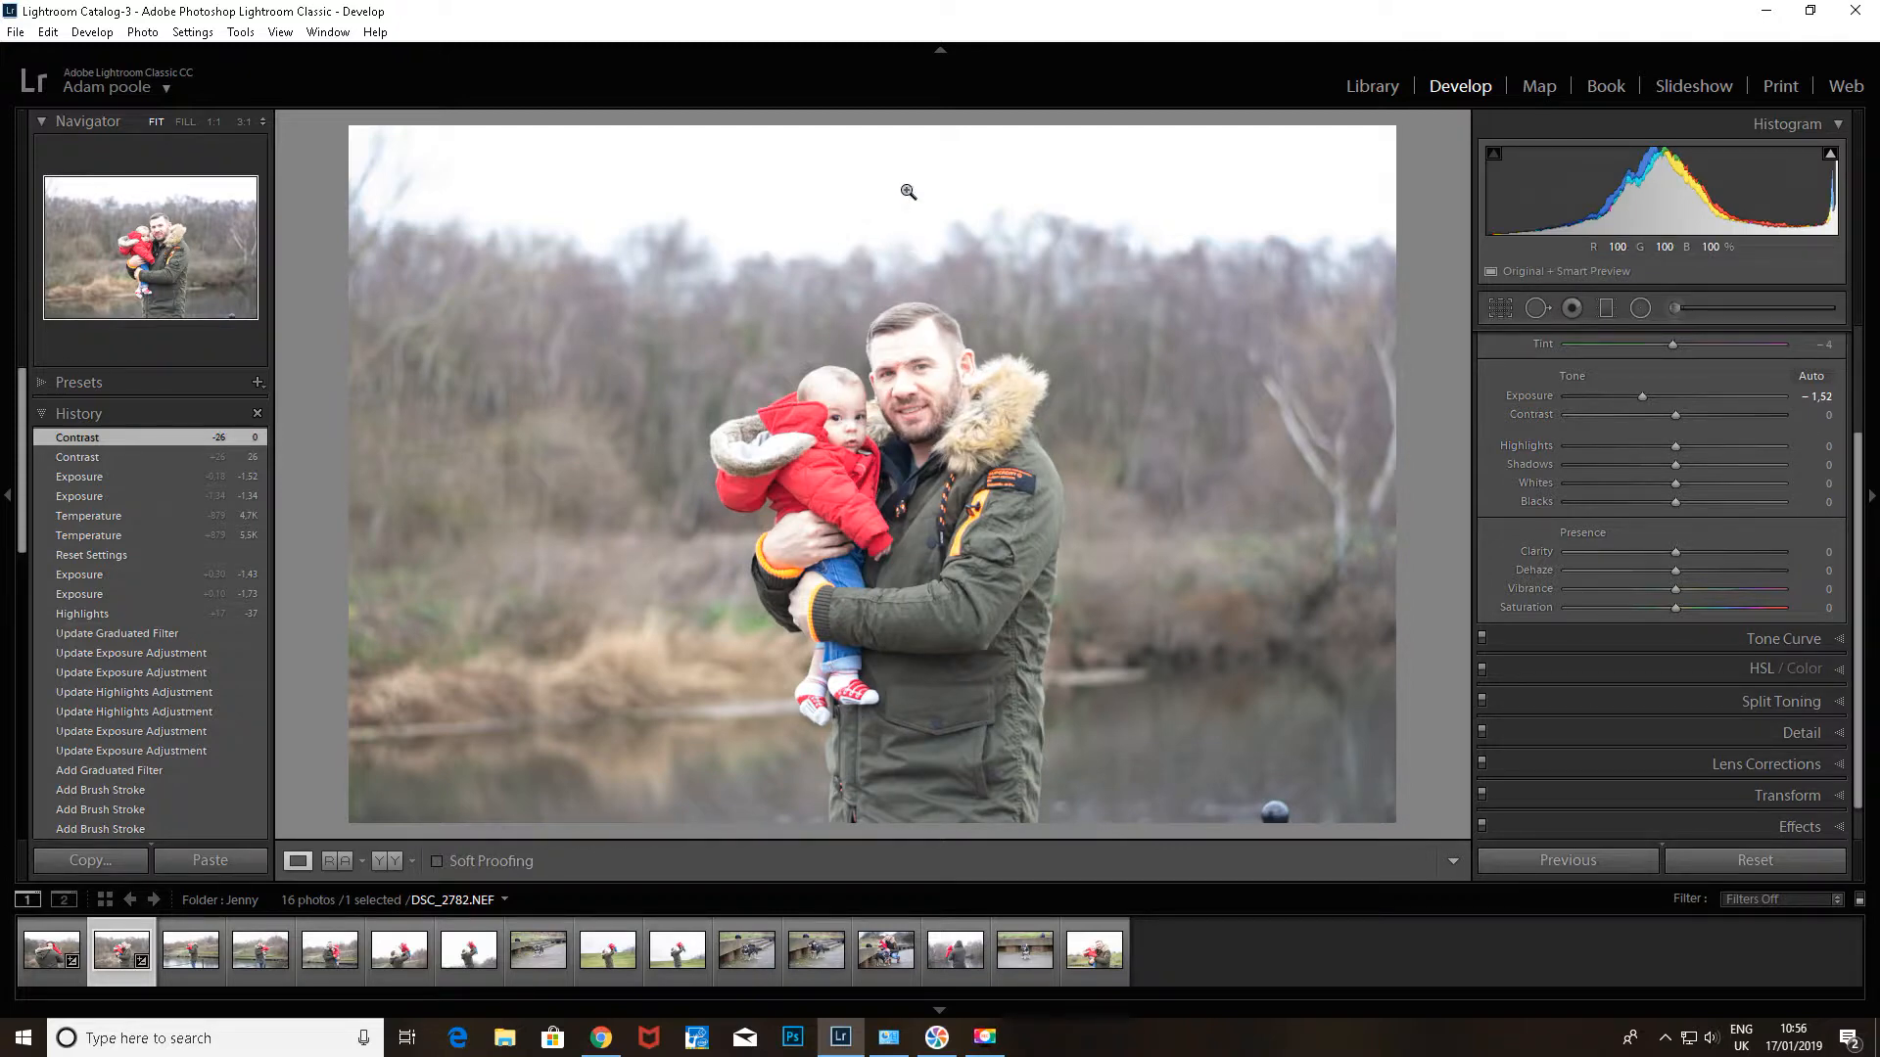
left_click(911, 363)
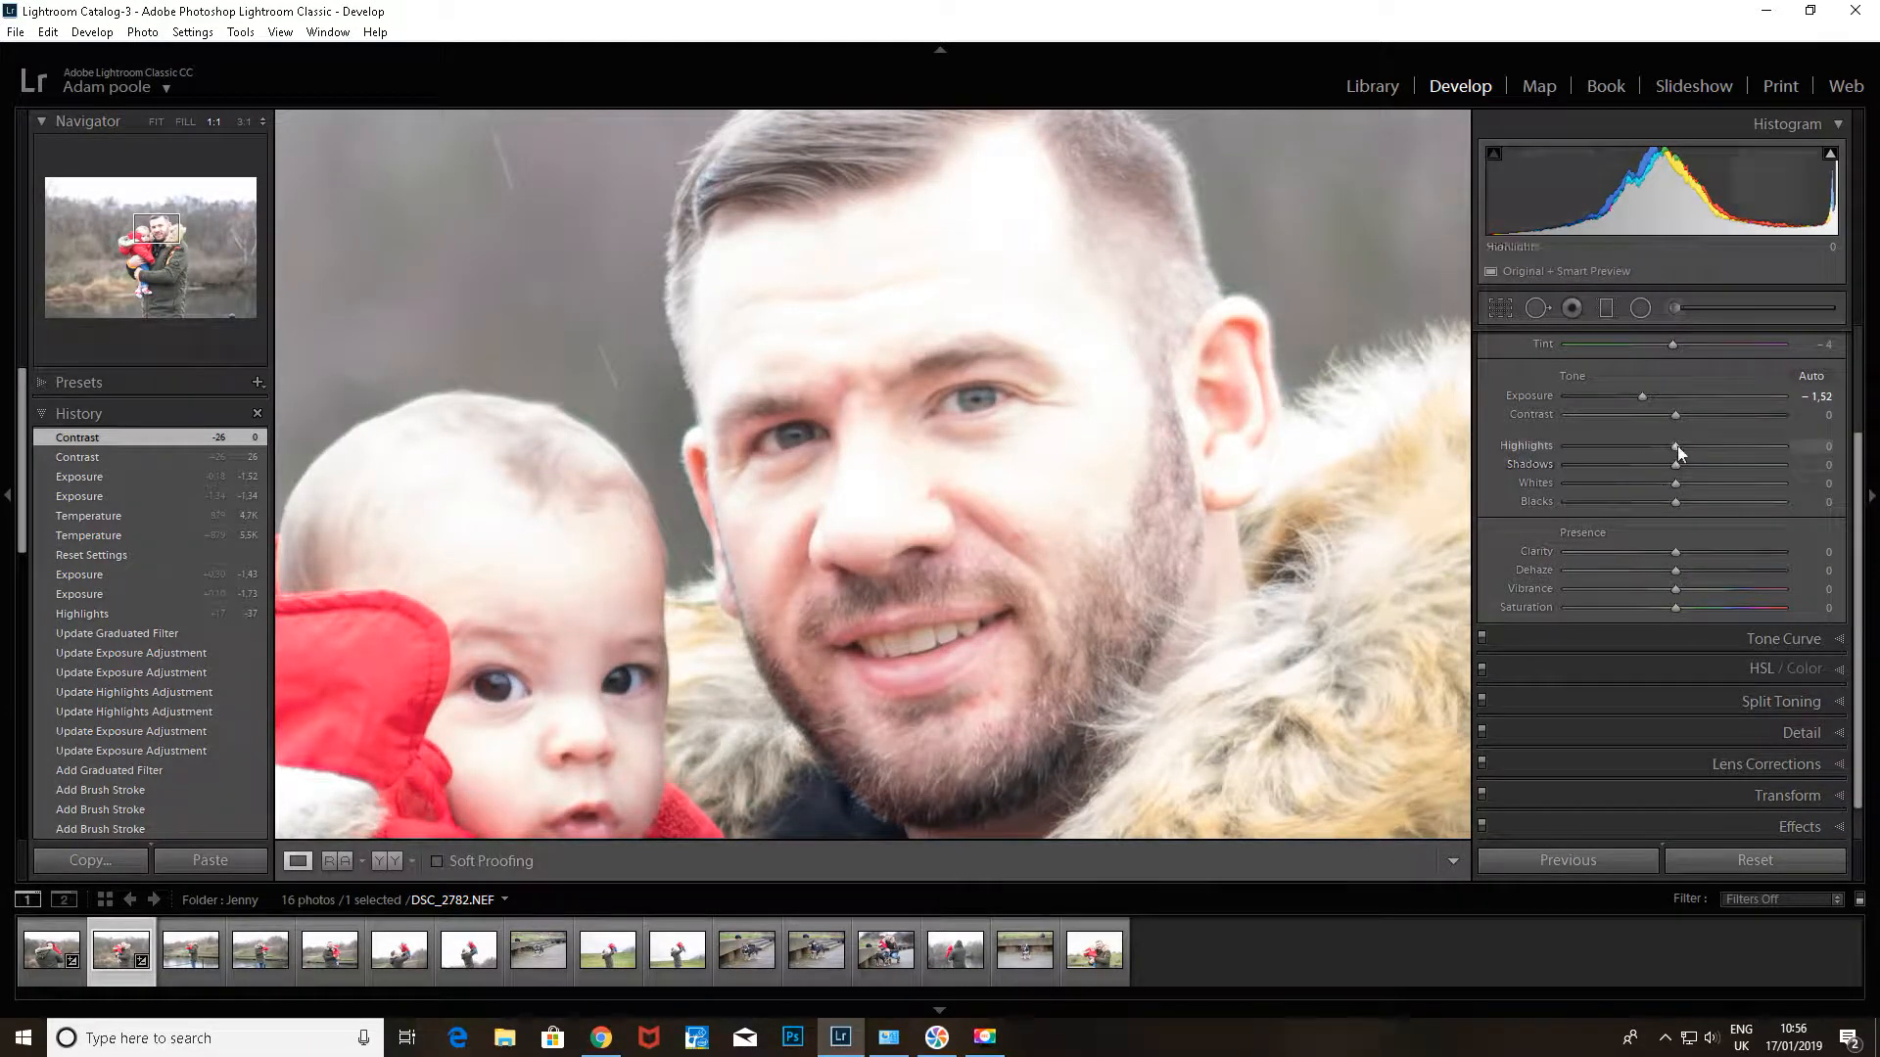
left_click_drag(1677, 447, 1594, 450)
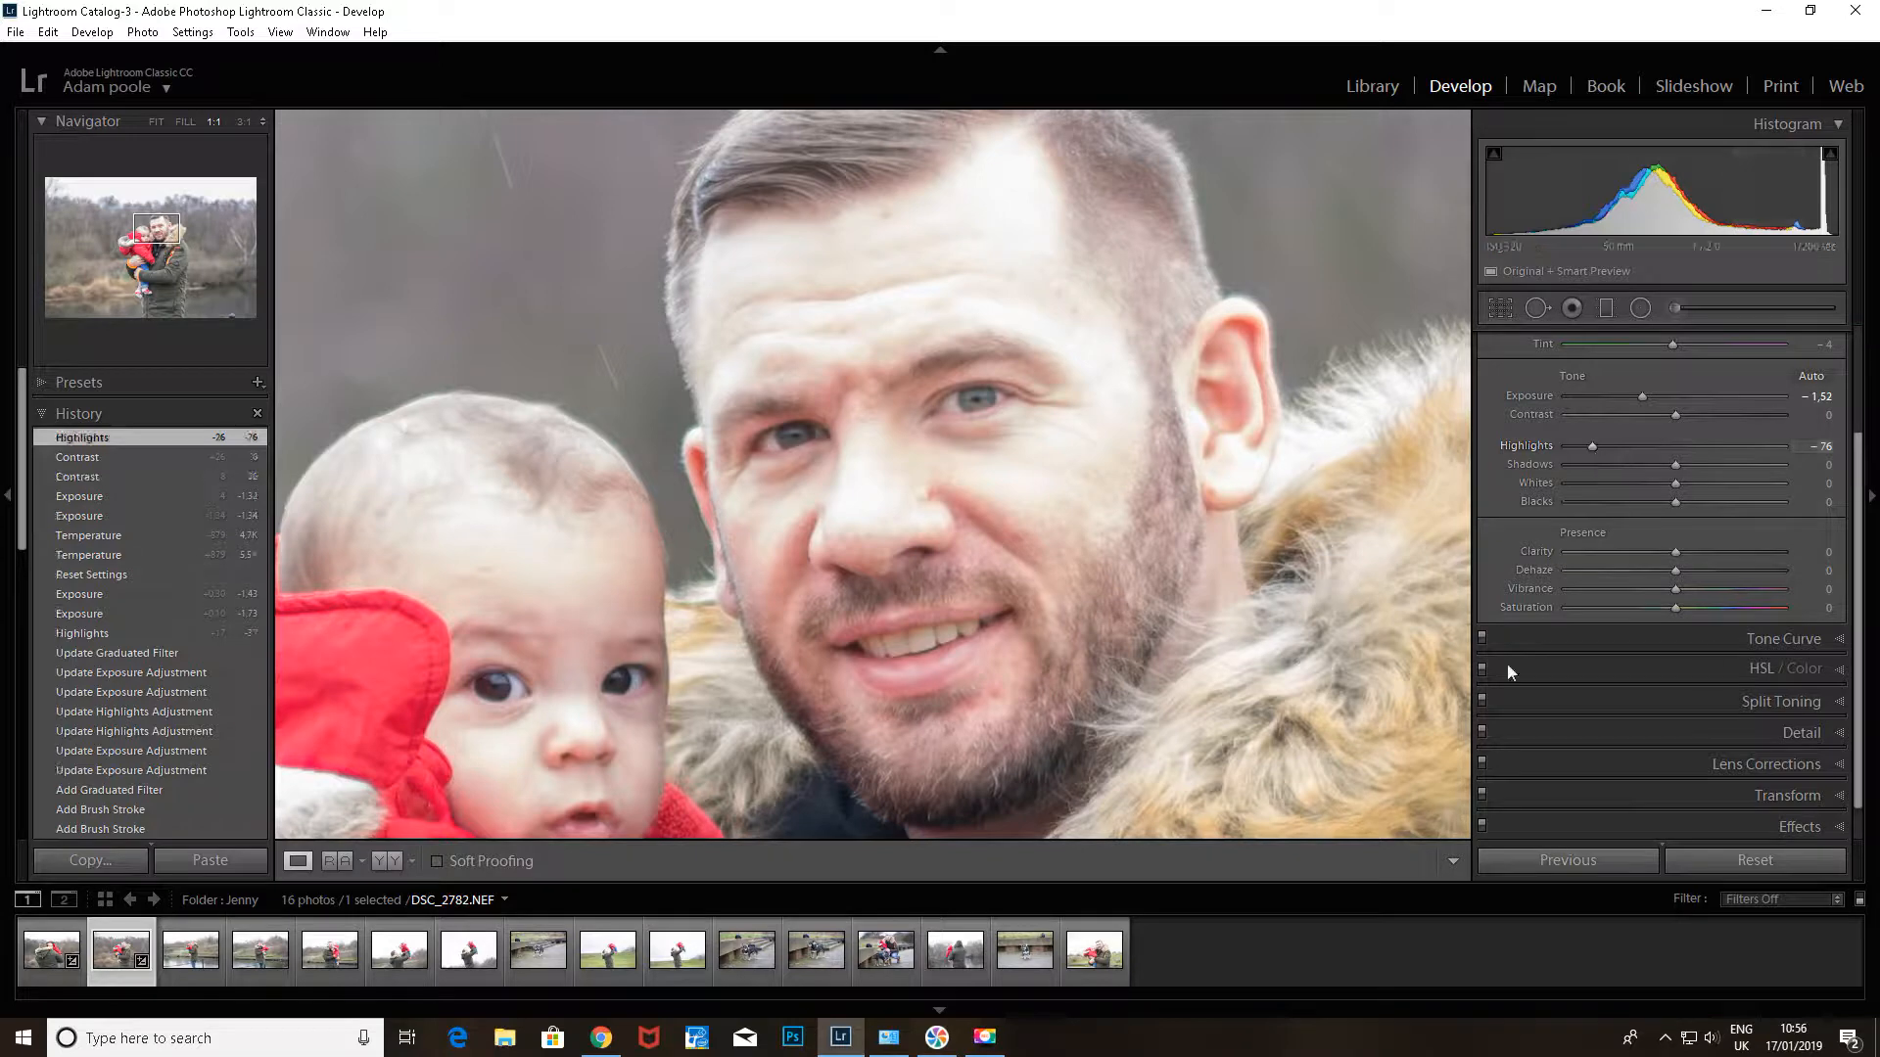
- Raise the Shadows to +66, checking the jackets up close, and lower the Blacks to -26
left_click(854, 395)
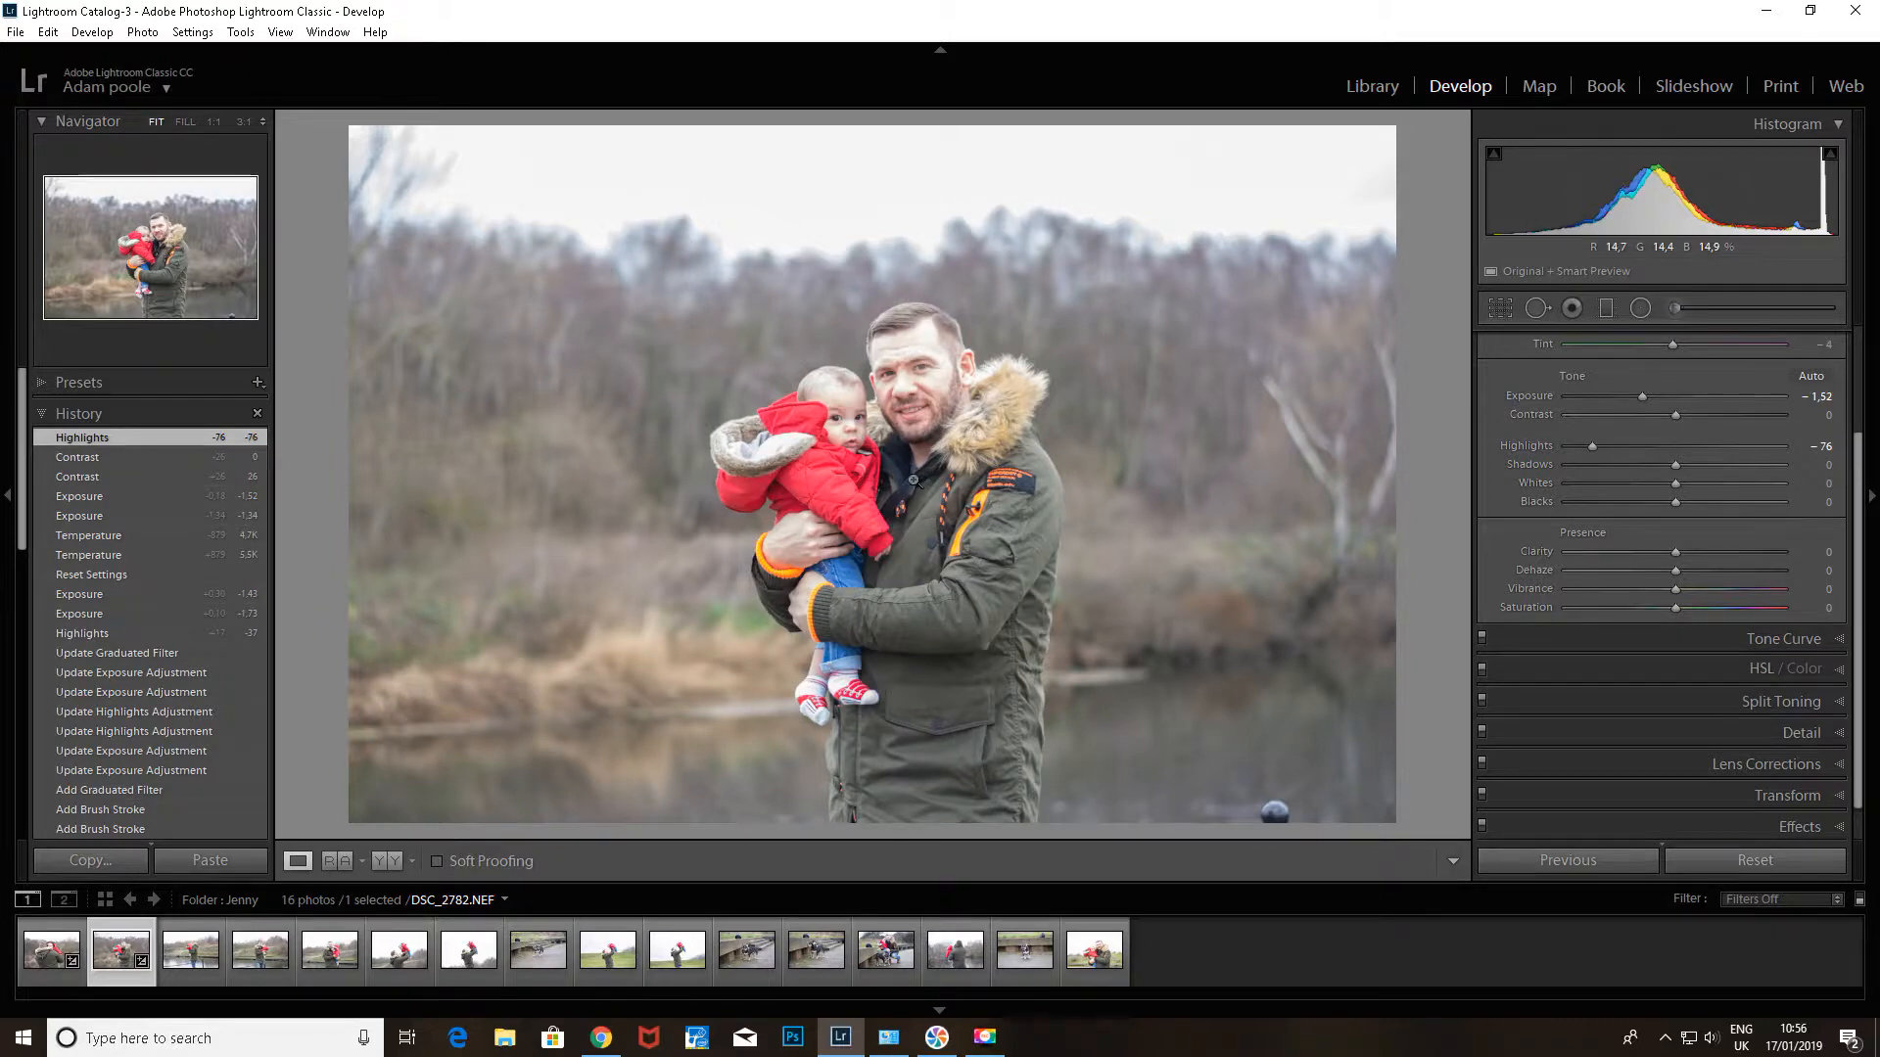
left_click(914, 481)
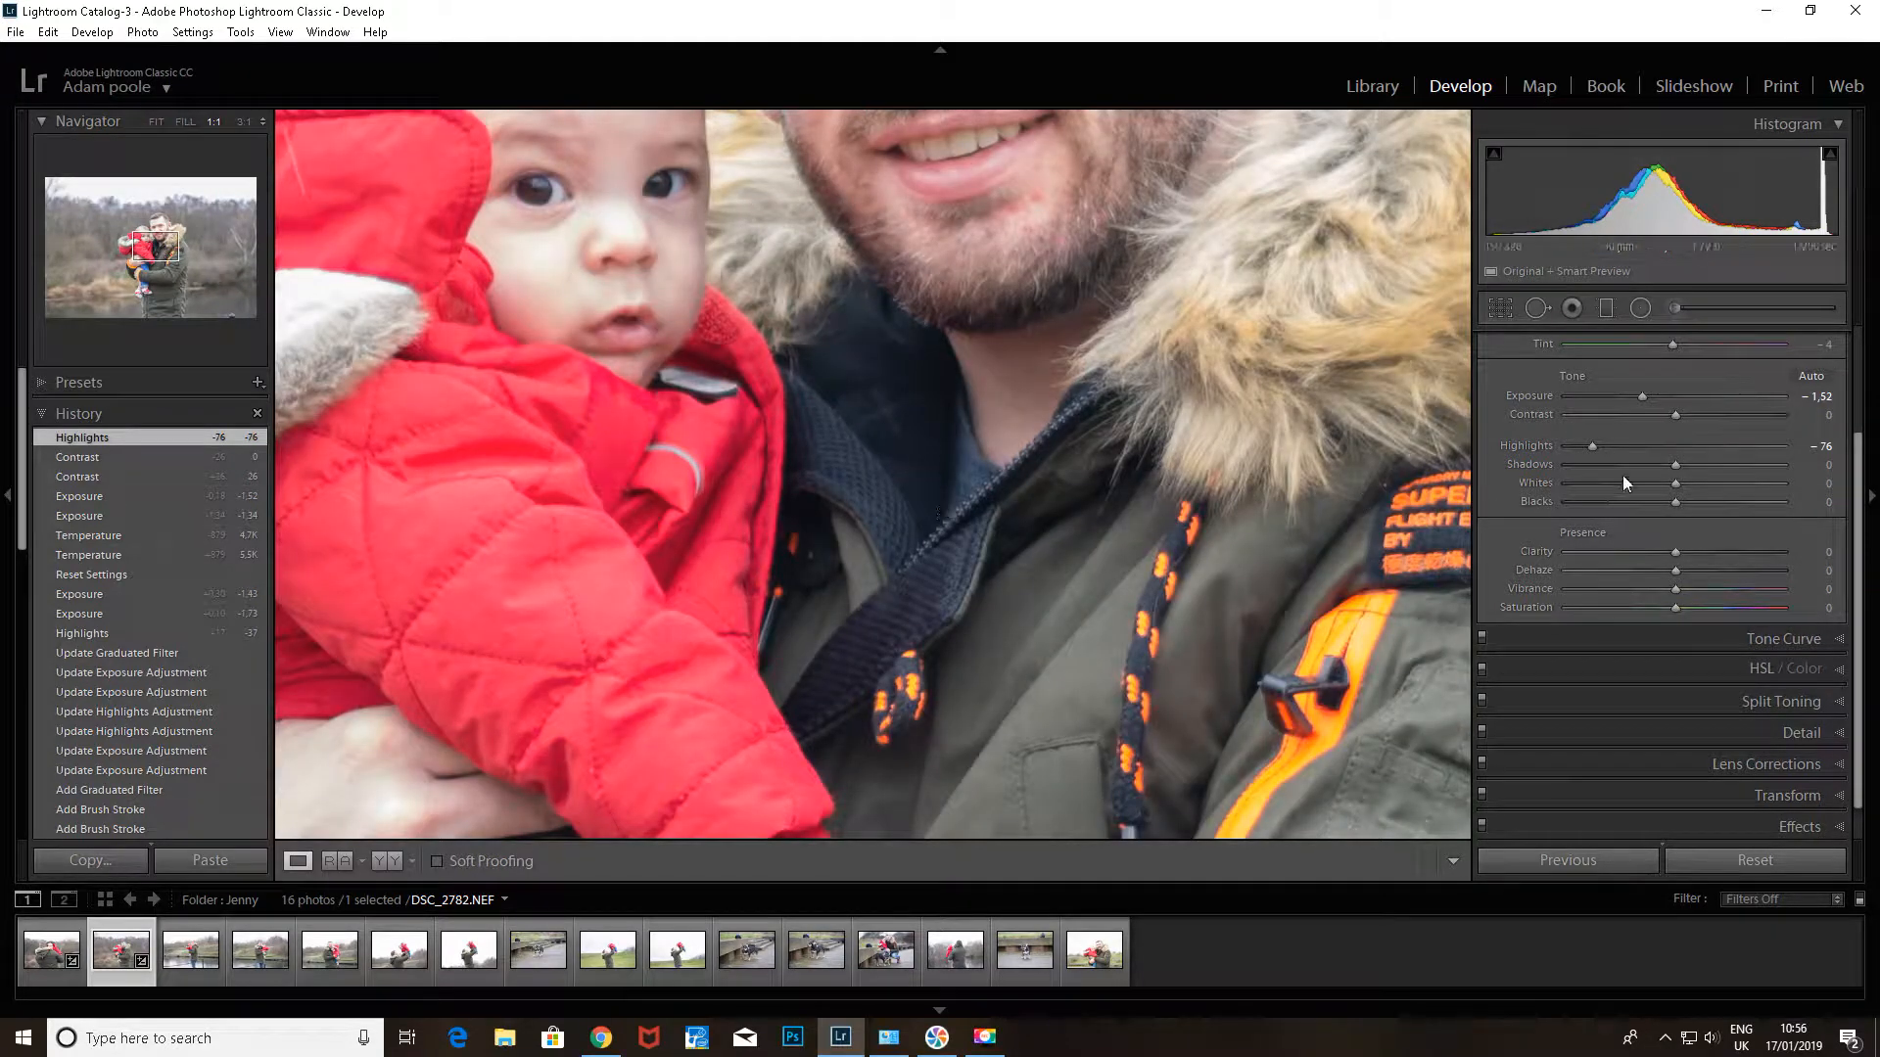
left_click_drag(1674, 466, 1744, 474)
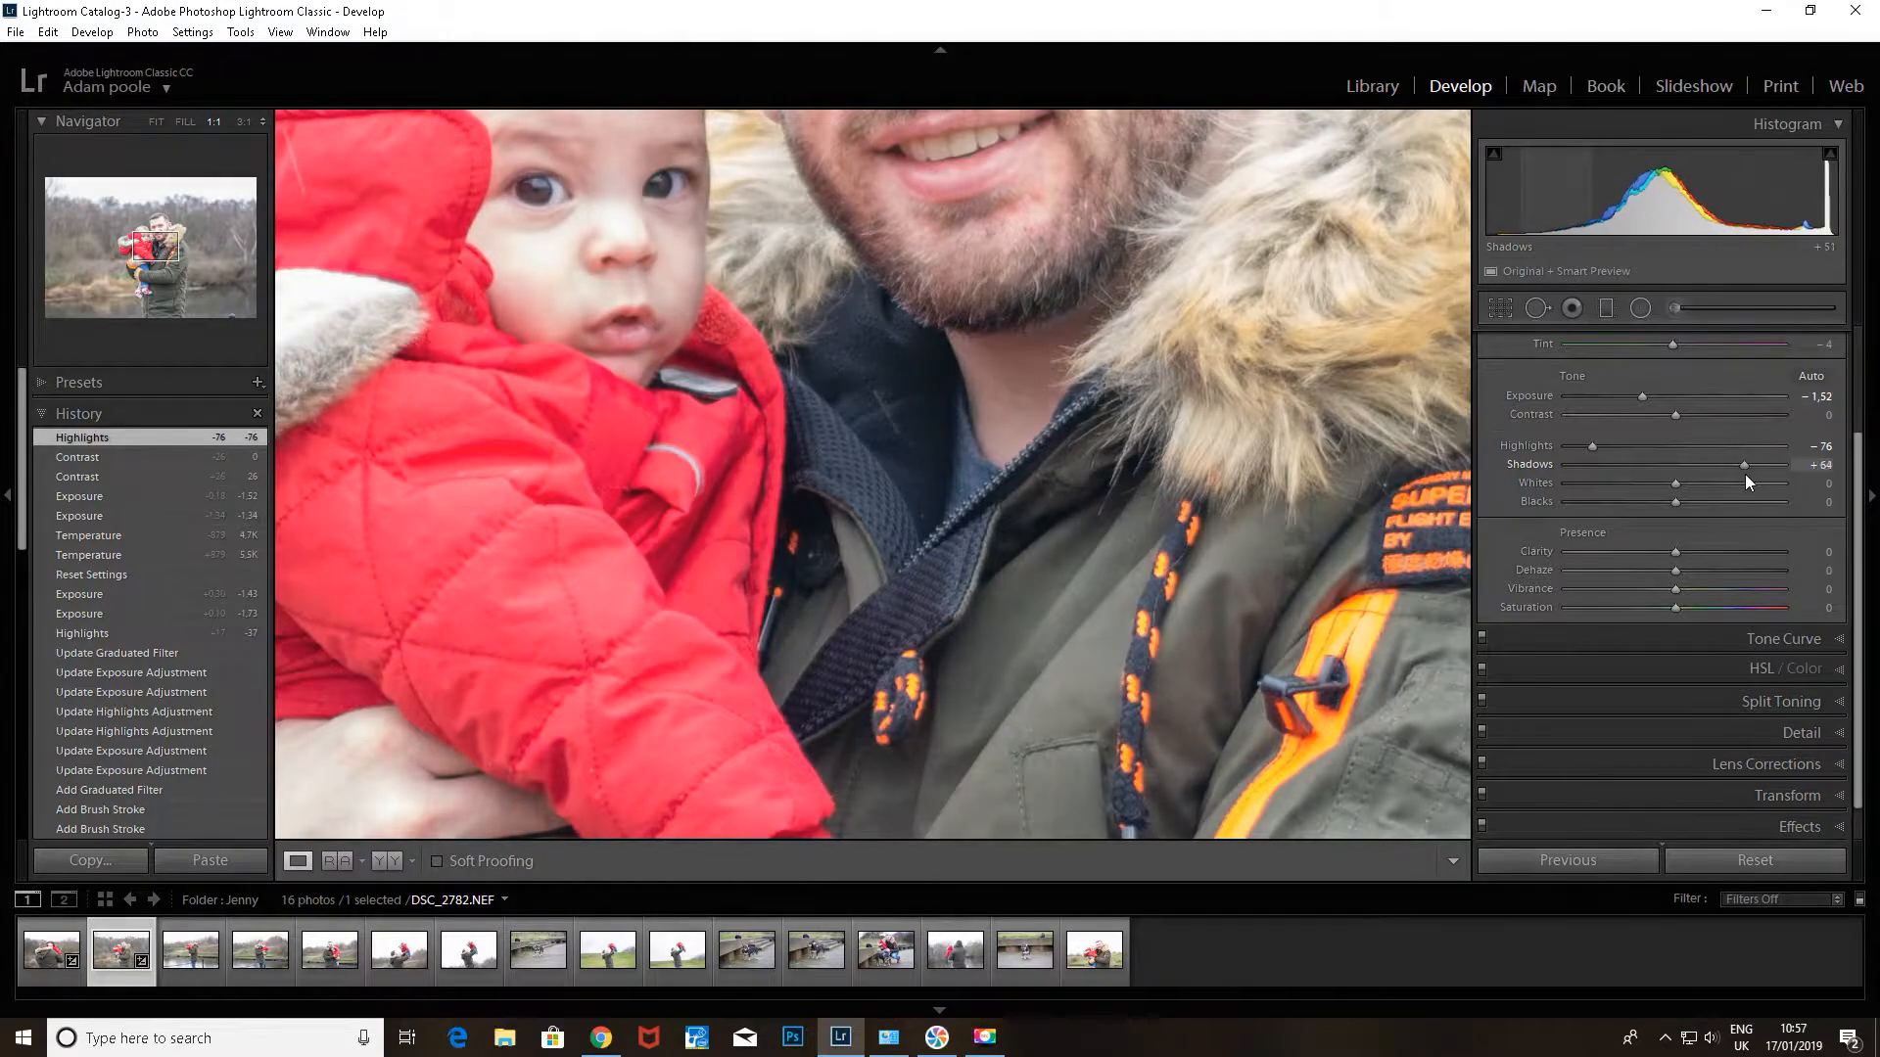
left_click(1004, 482)
left_click(1004, 483)
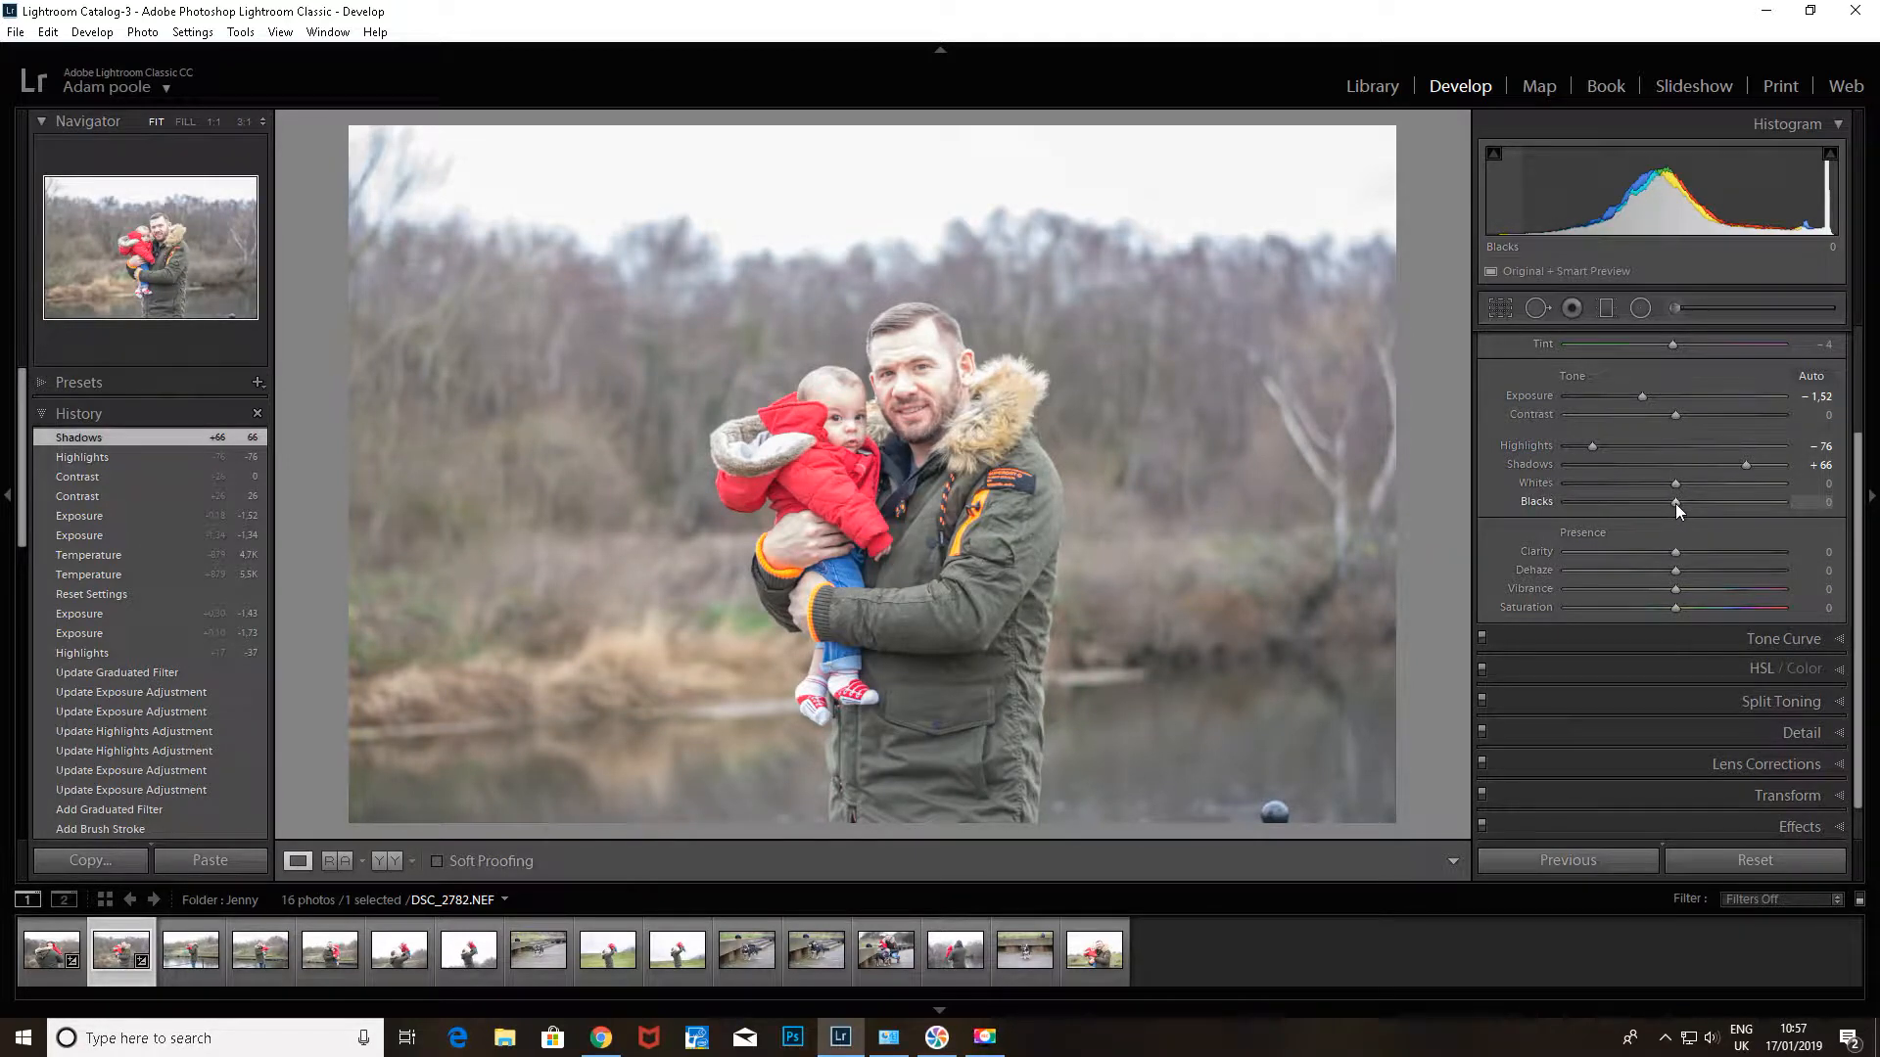
left_click_drag(1677, 503, 1647, 513)
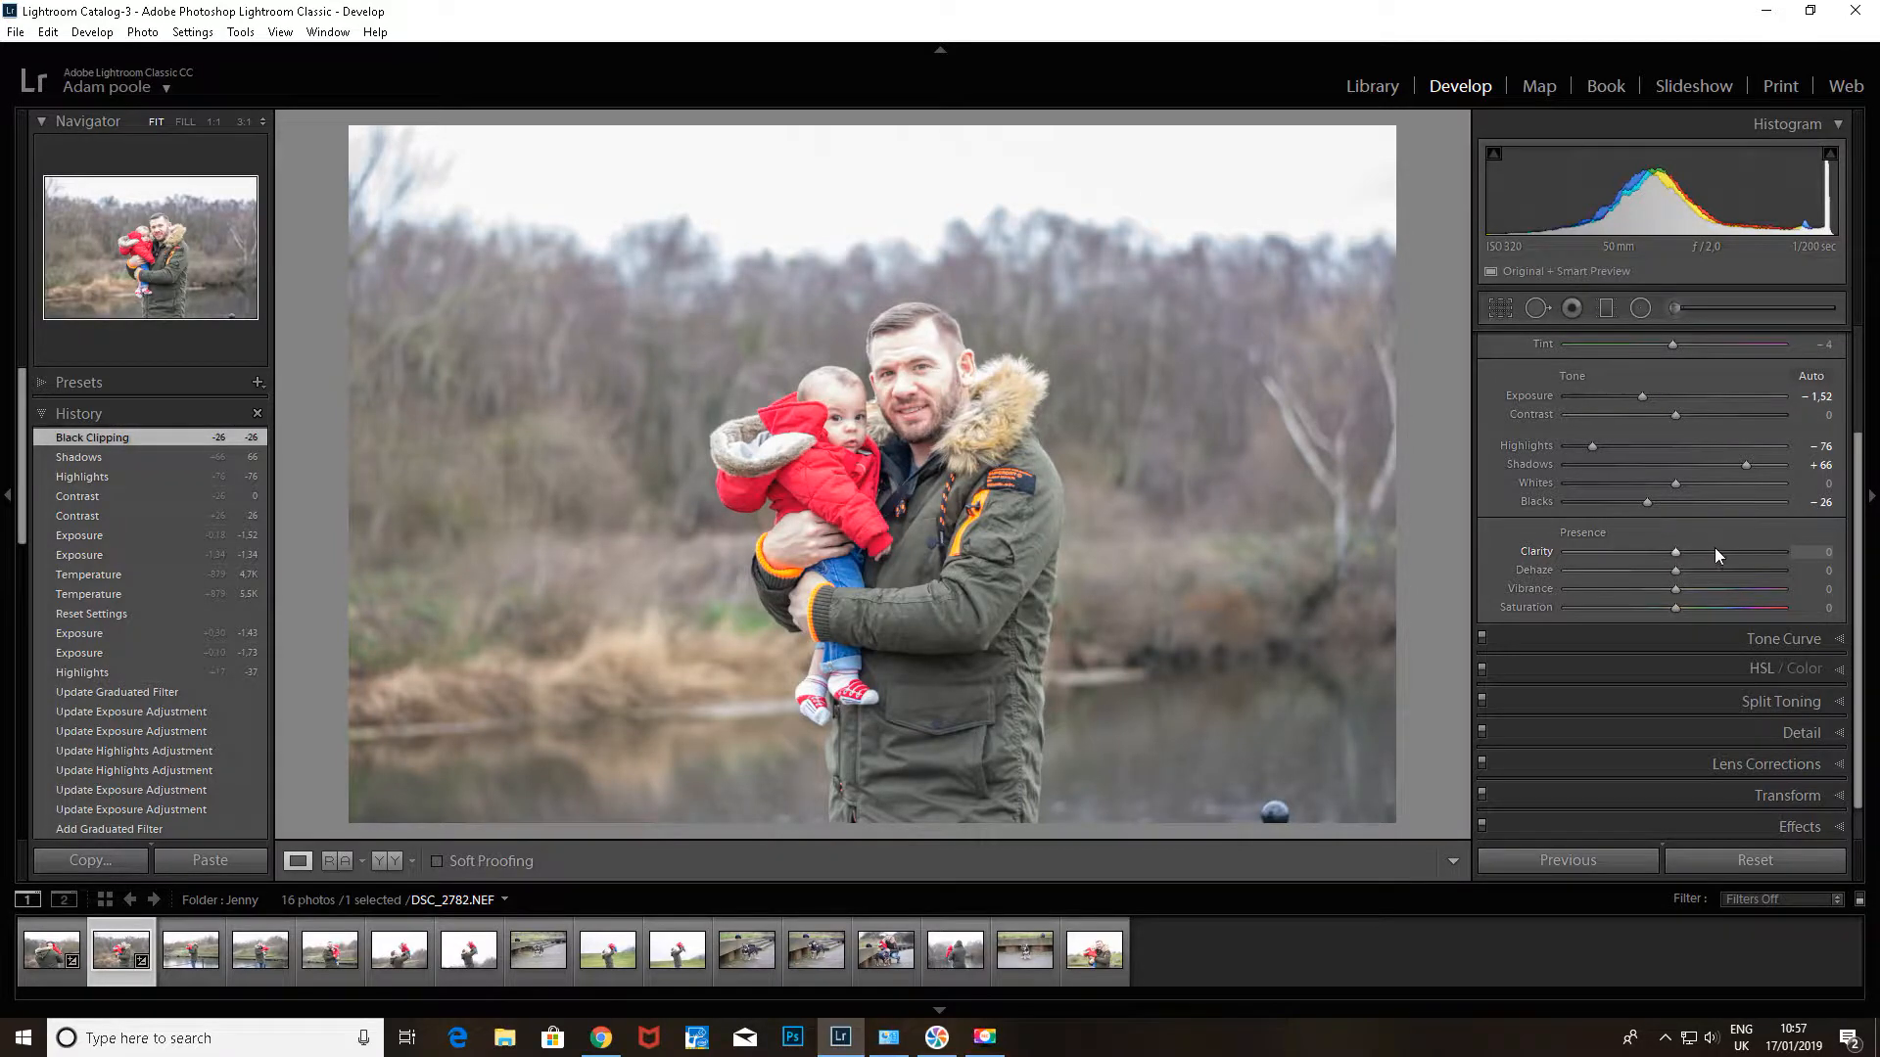
- Set the photo's Presence adjustments to Clarity +38, Dehaze +21 and Saturation +11
left_click(1711, 551)
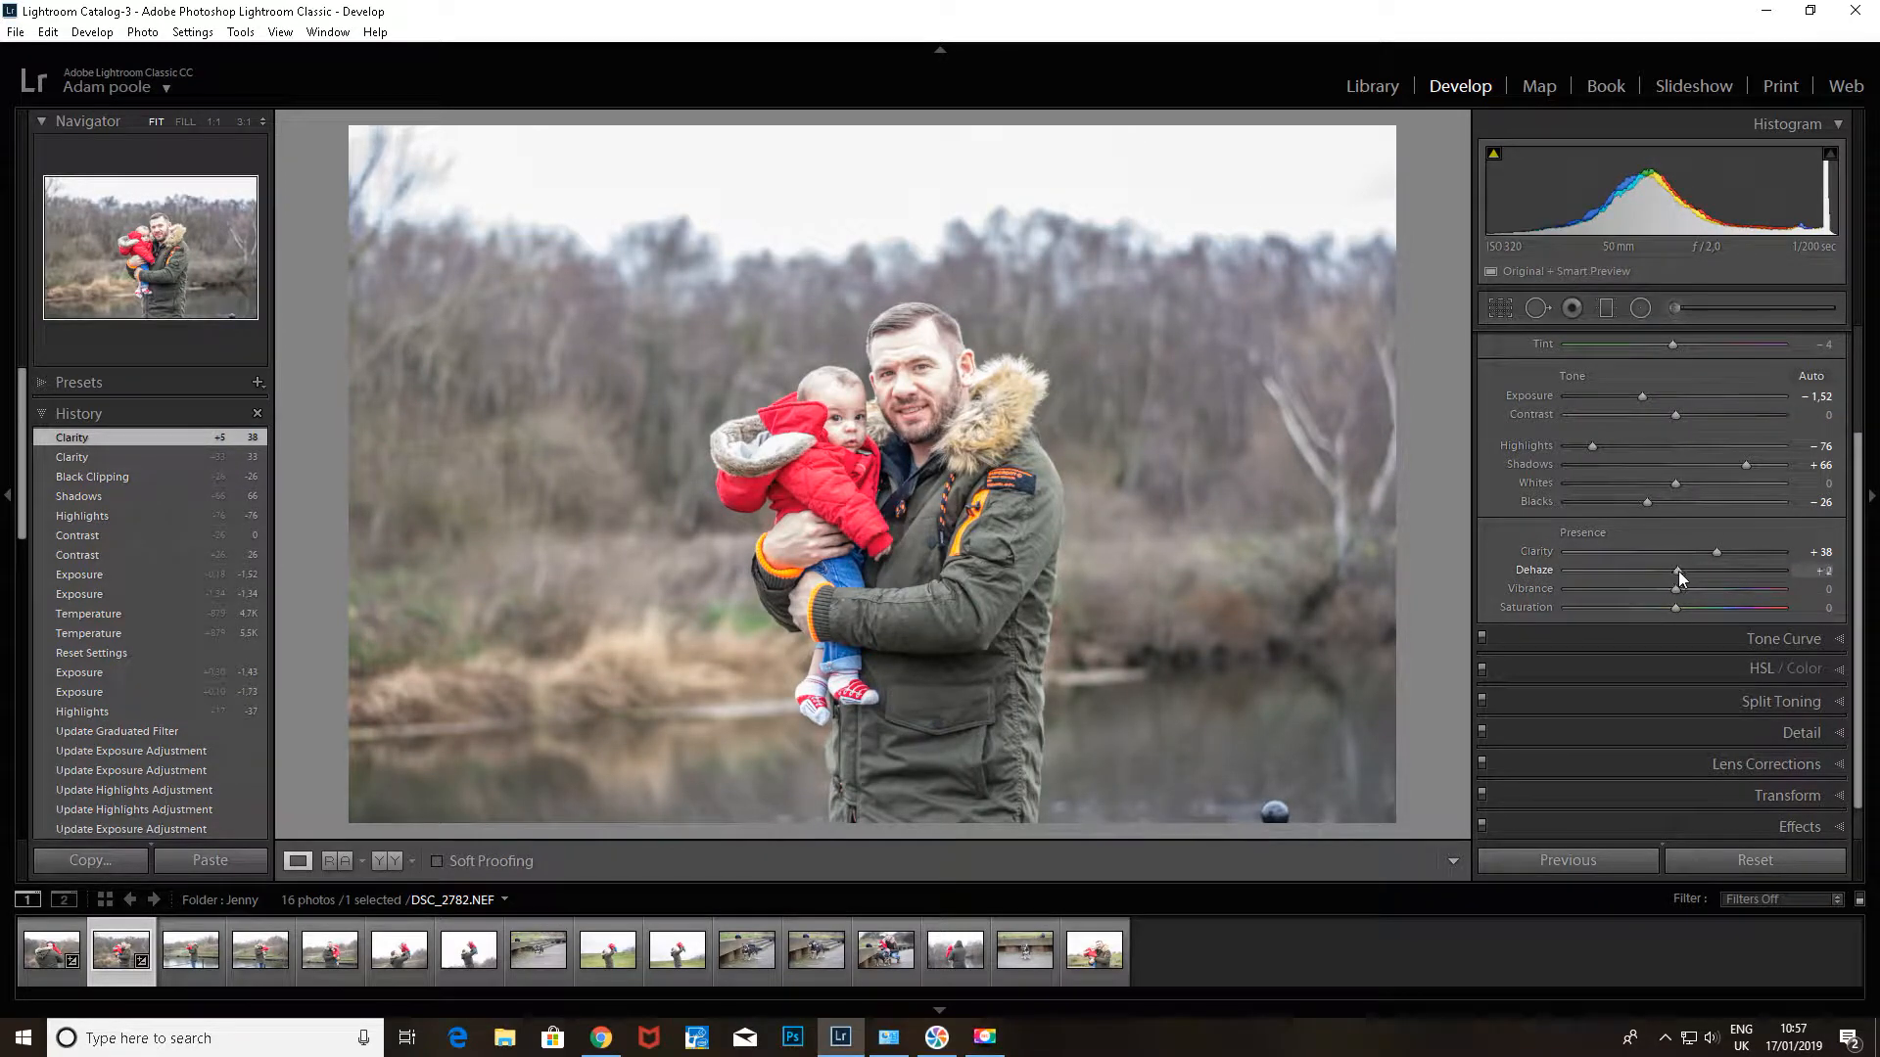
left_click_drag(1678, 571, 1741, 568)
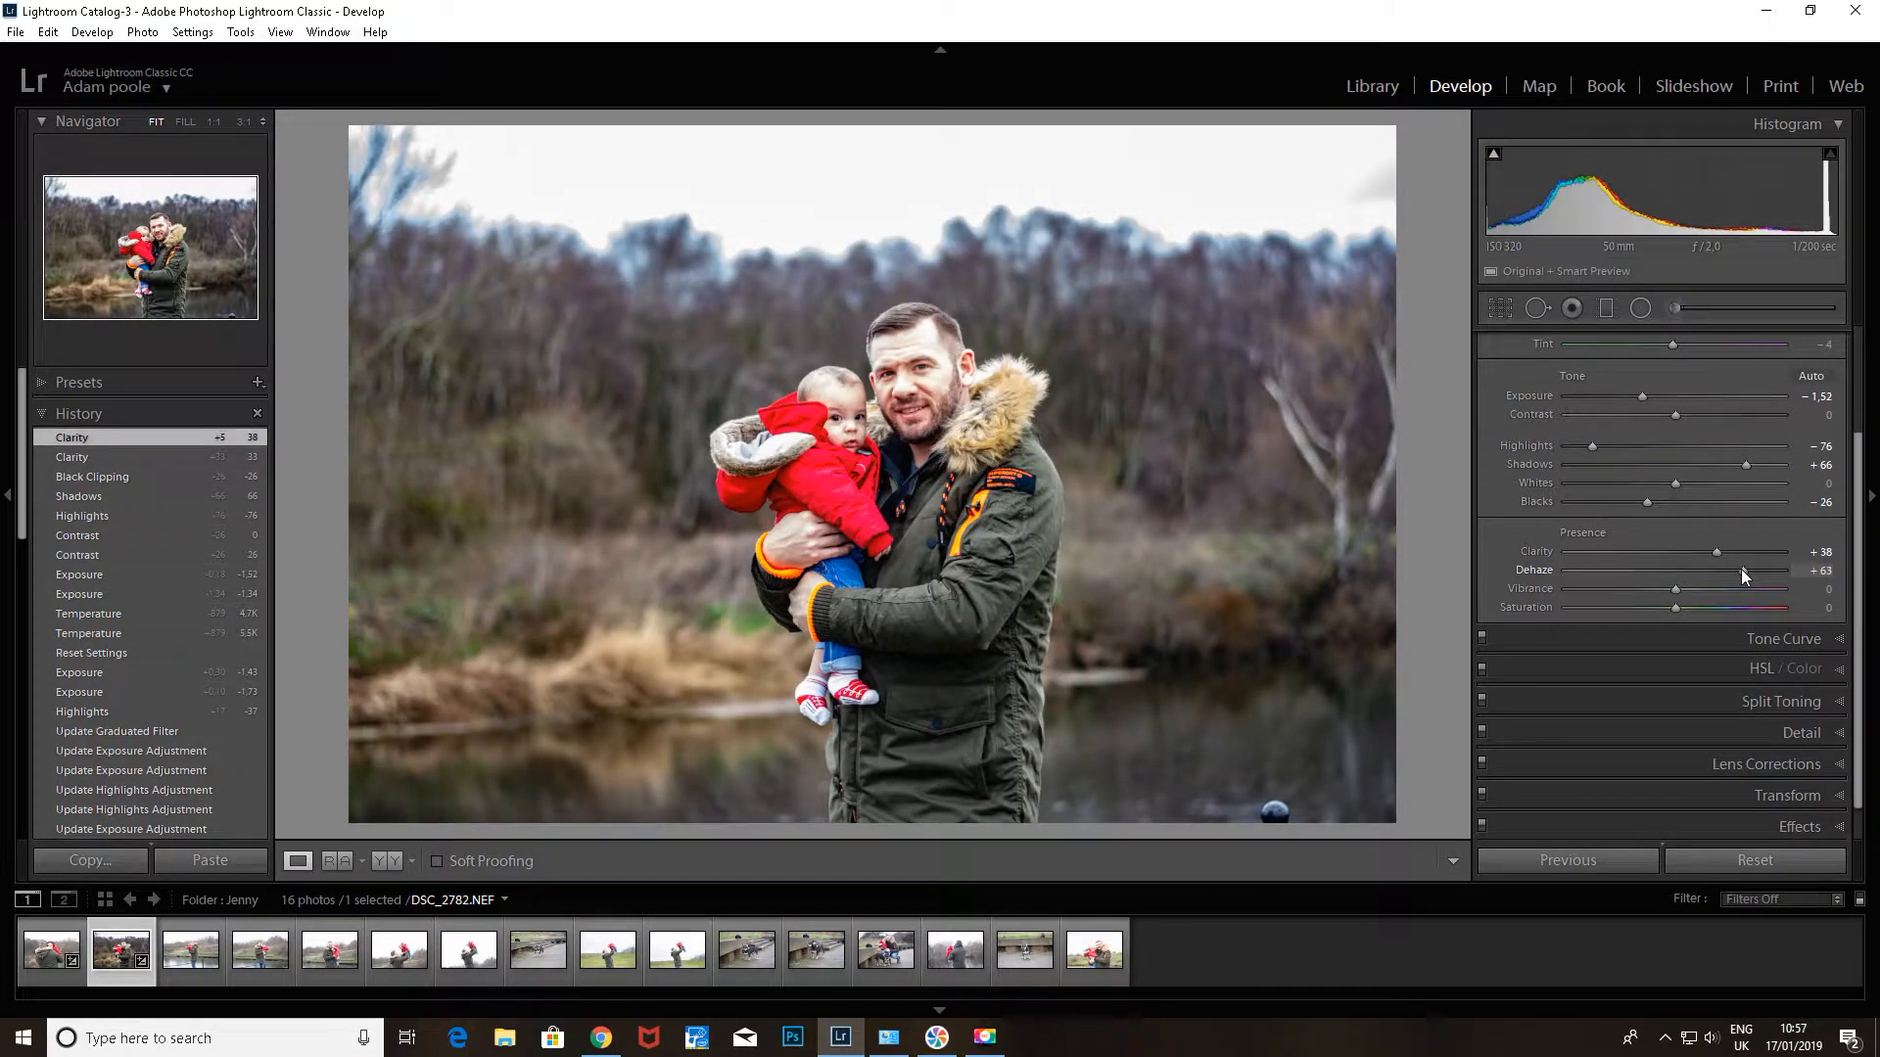
left_click_drag(1742, 571, 1698, 596)
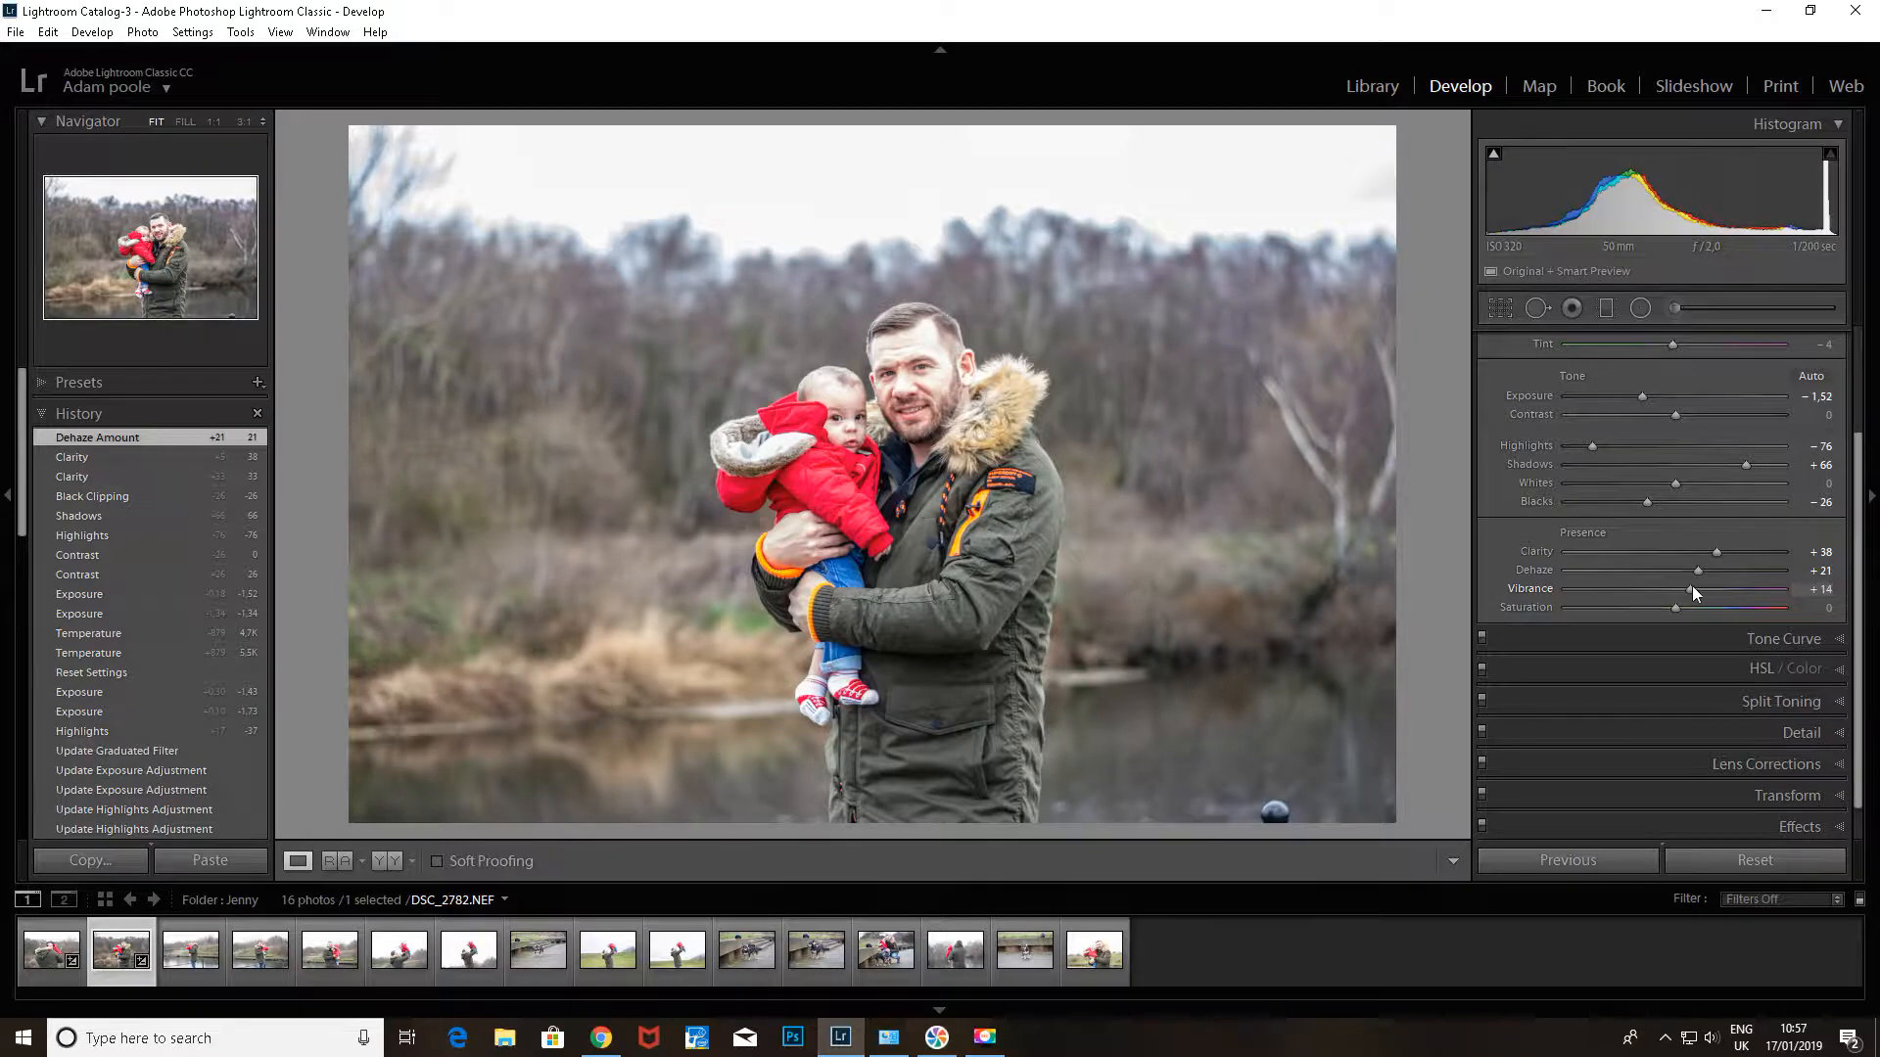
left_click_drag(1727, 589, 1683, 609)
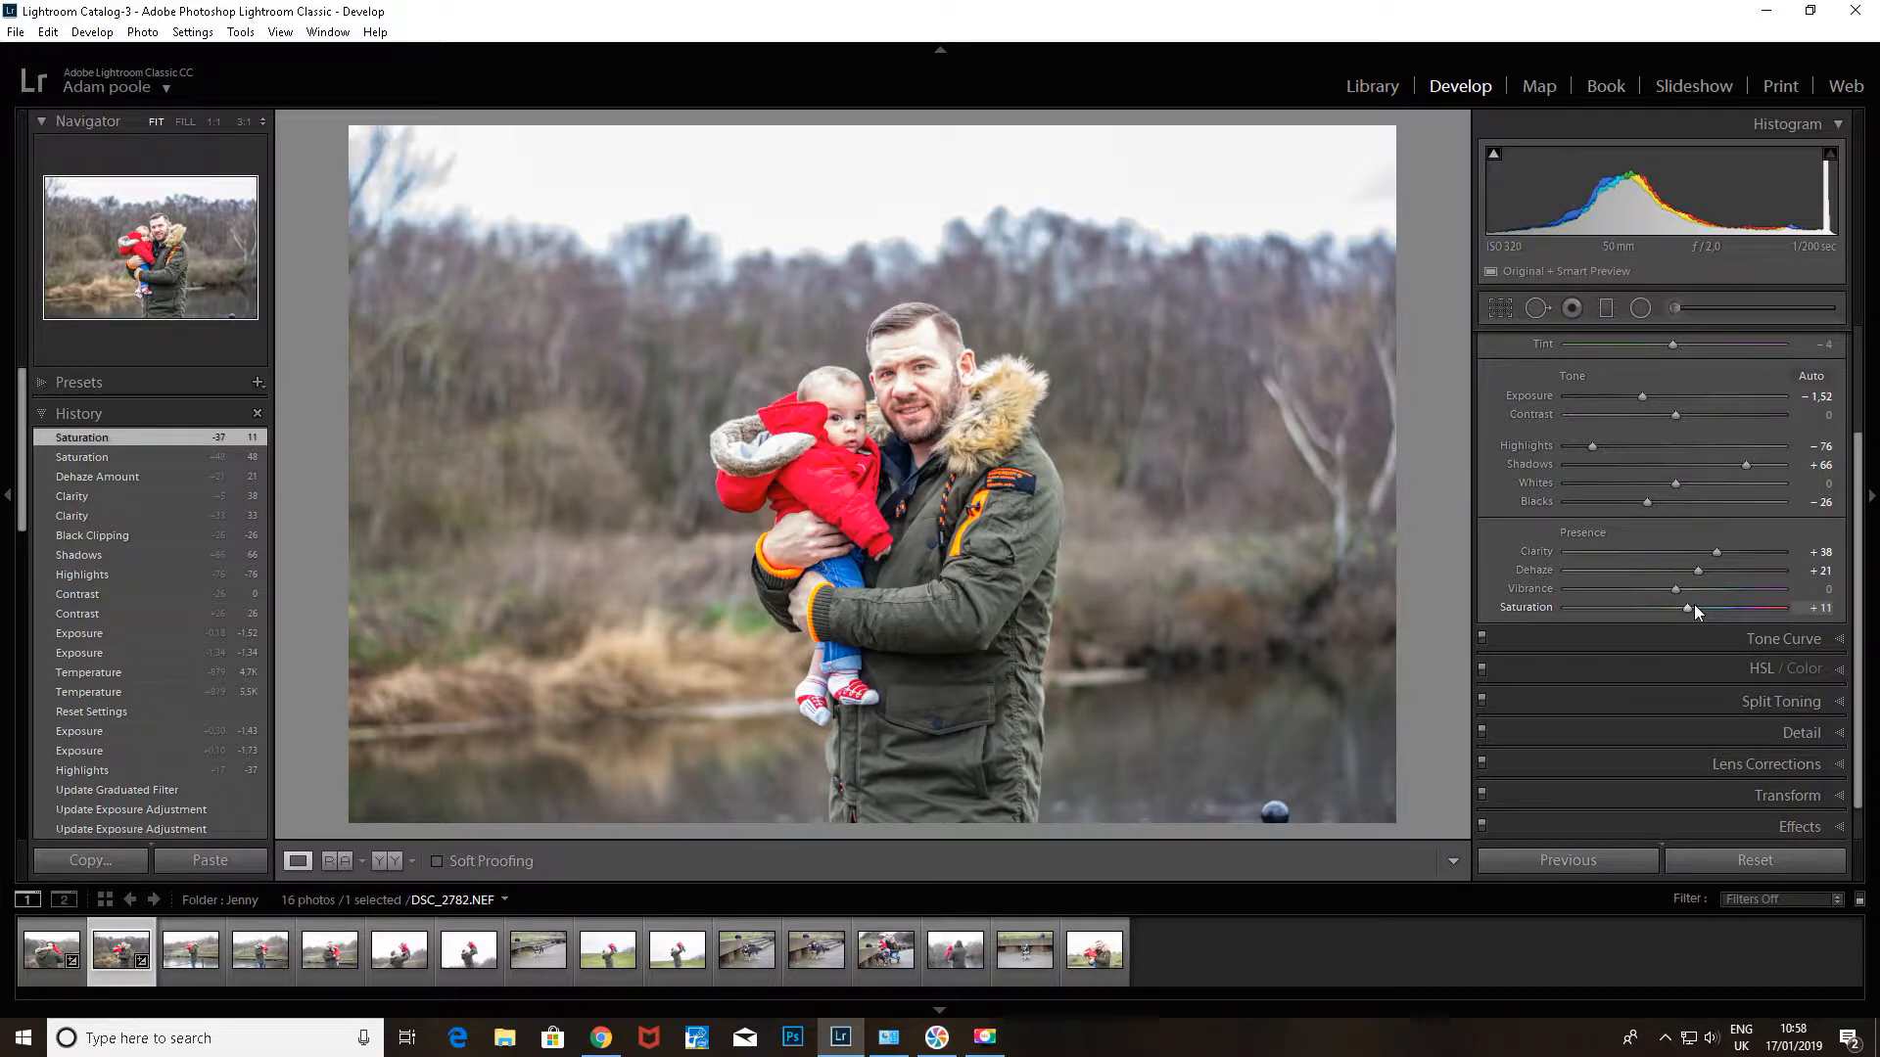
- Compare the edited photo with its unedited Before version several times, finishing on the edited view
key("backslash")
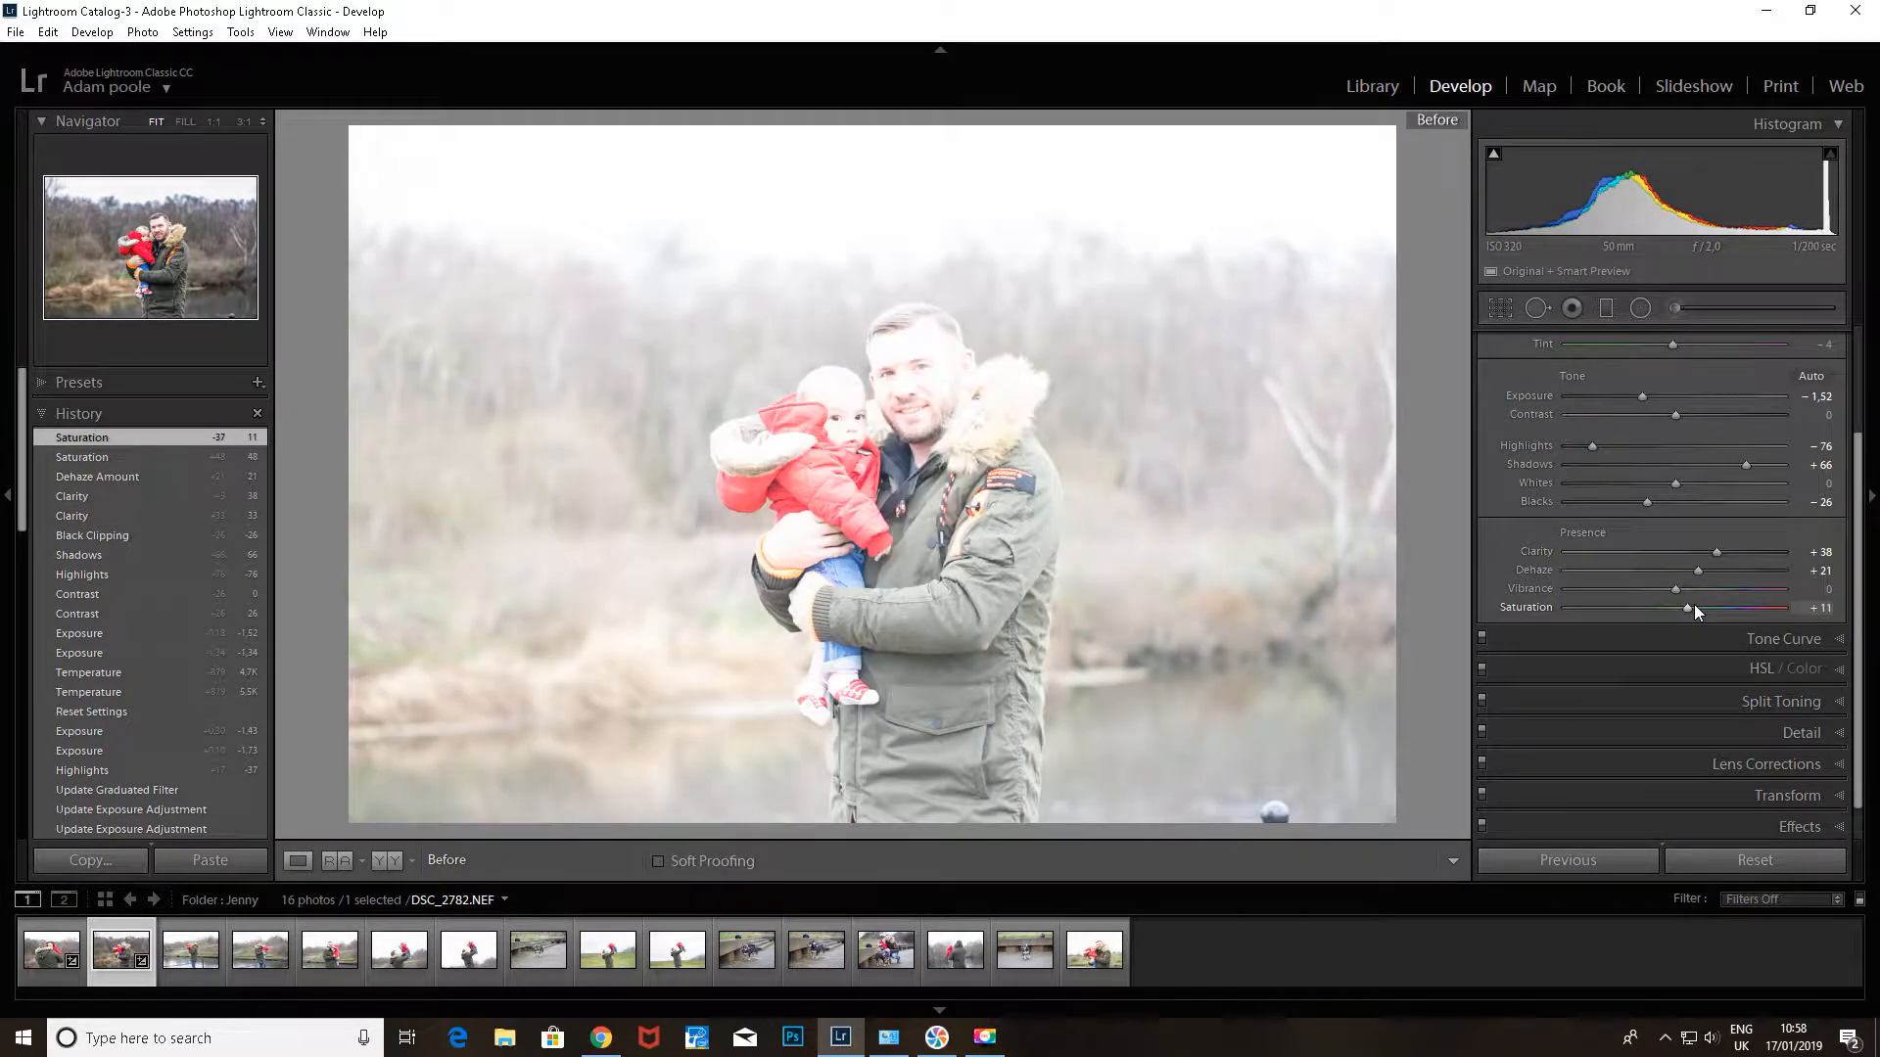
key("backslash")
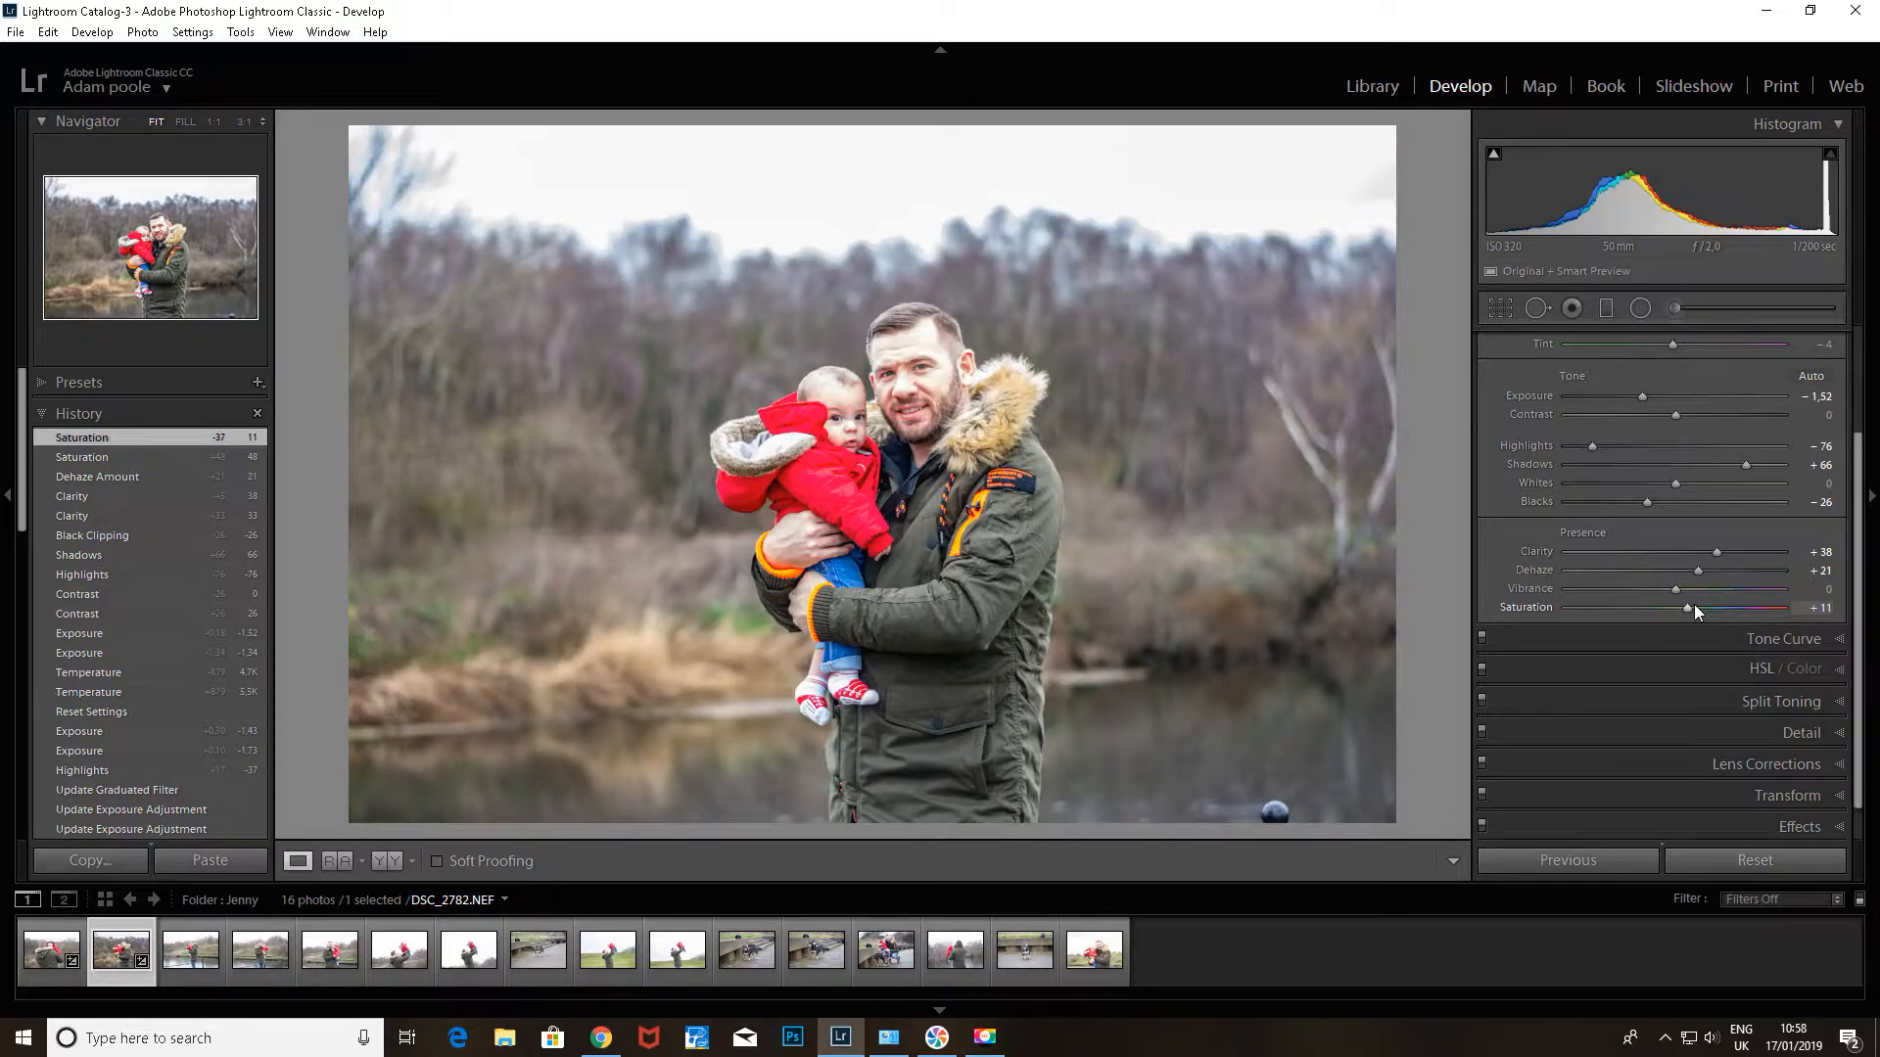
key("backslash")
key("backslash")
key("backslash")
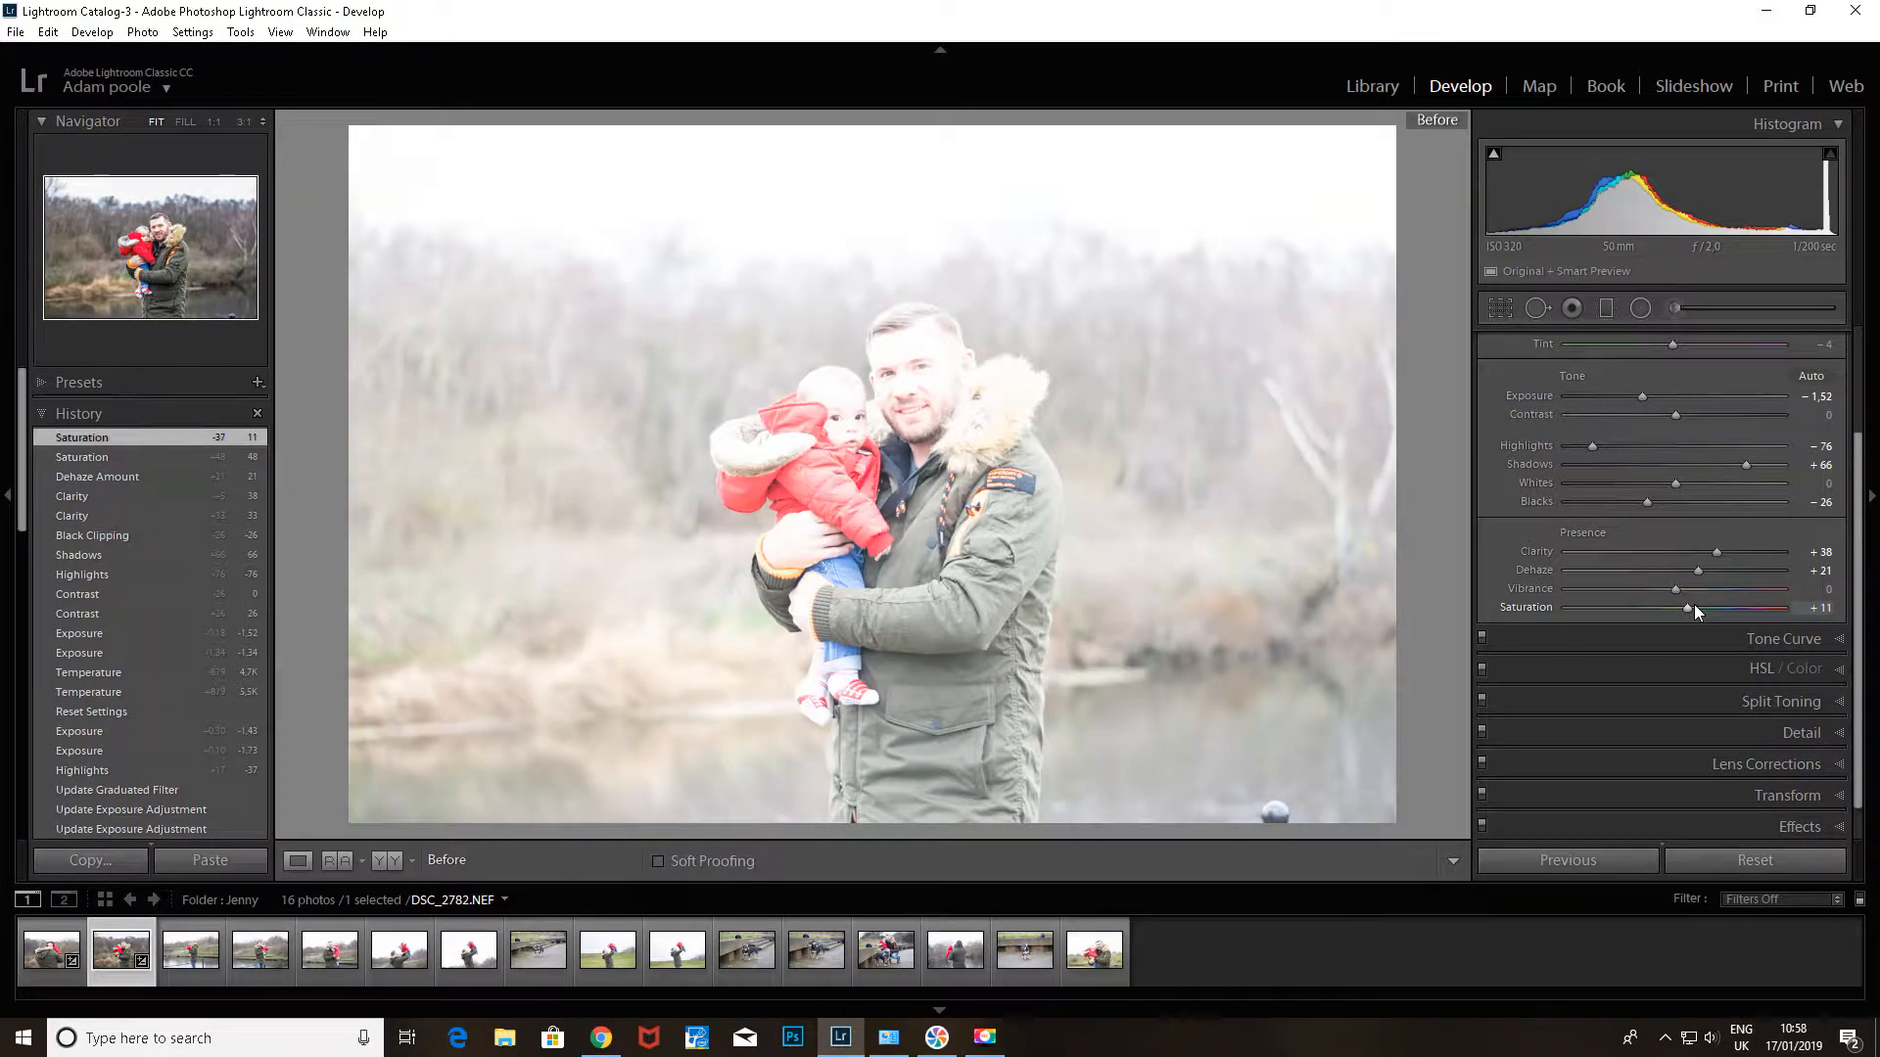
key("backslash")
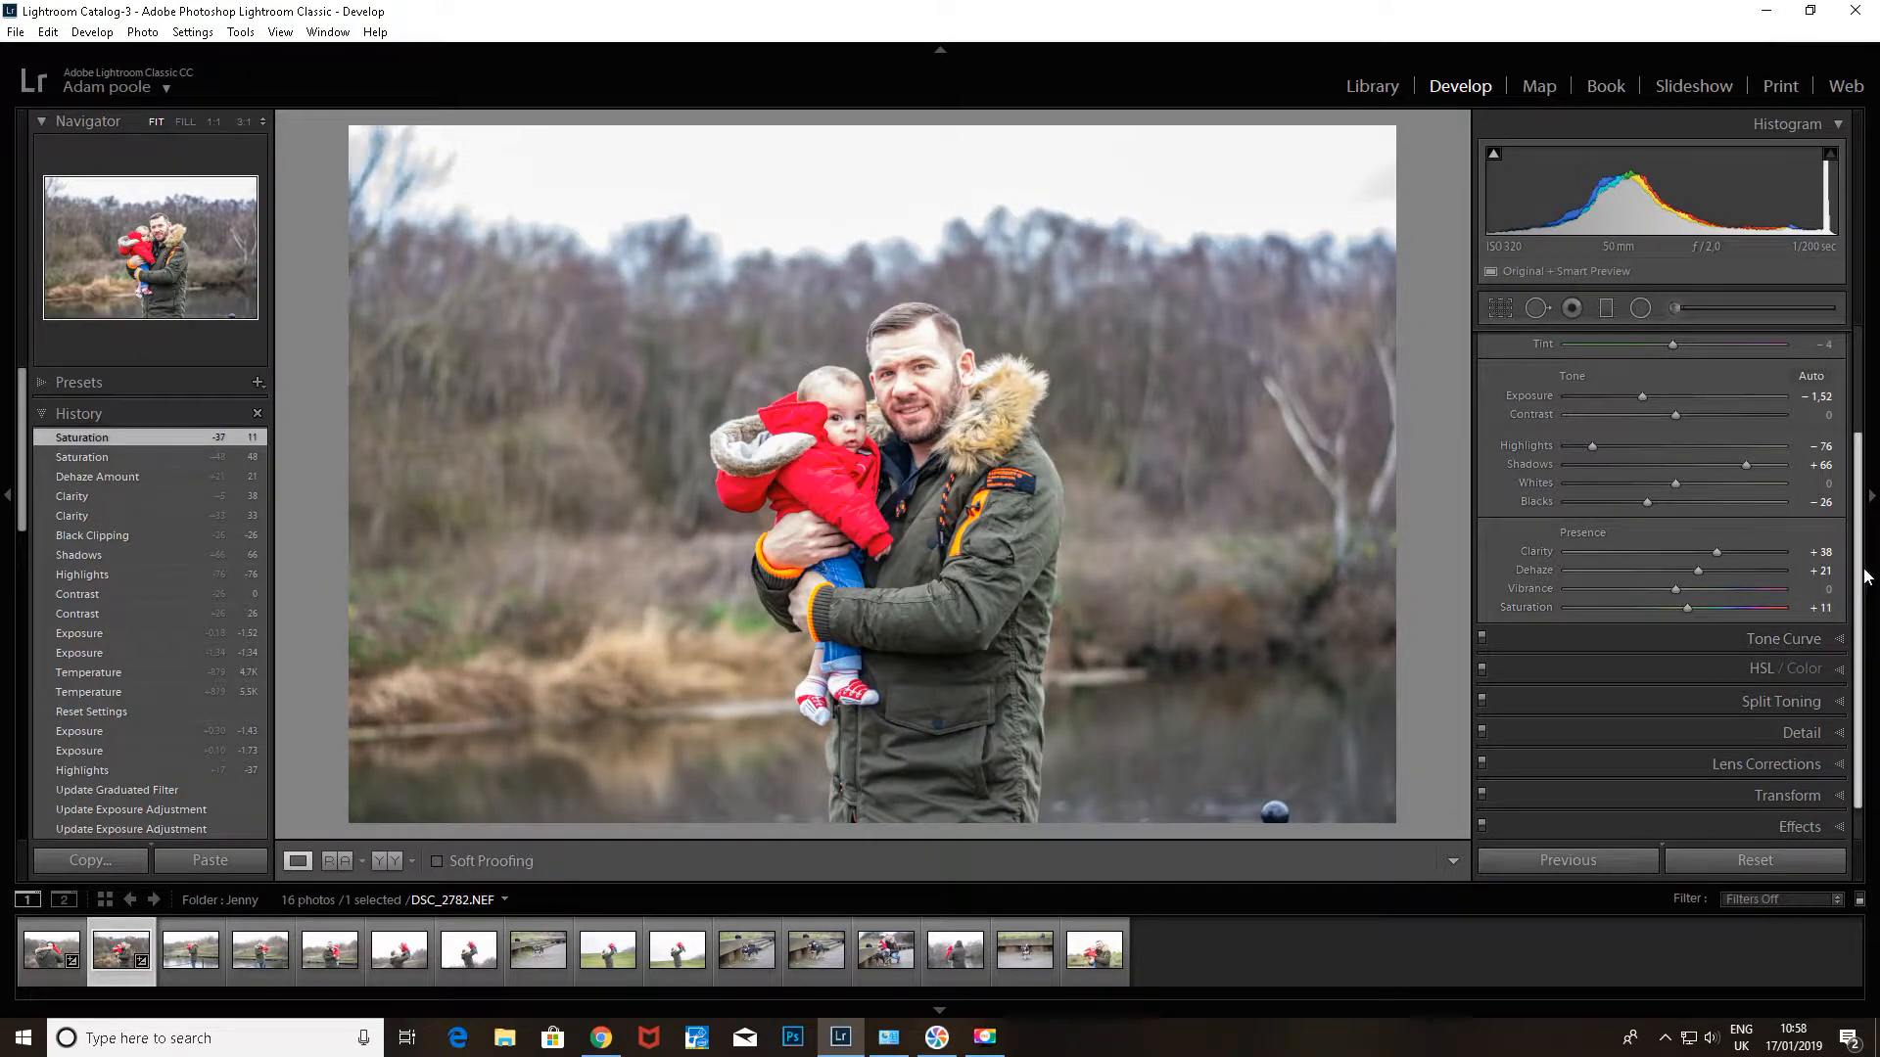
- Shape a custom point Tone Curve with a slightly raised black end, a lowered white end, a highlights point and a slightly lowered shadows point
scroll(1858, 582, "down", 1)
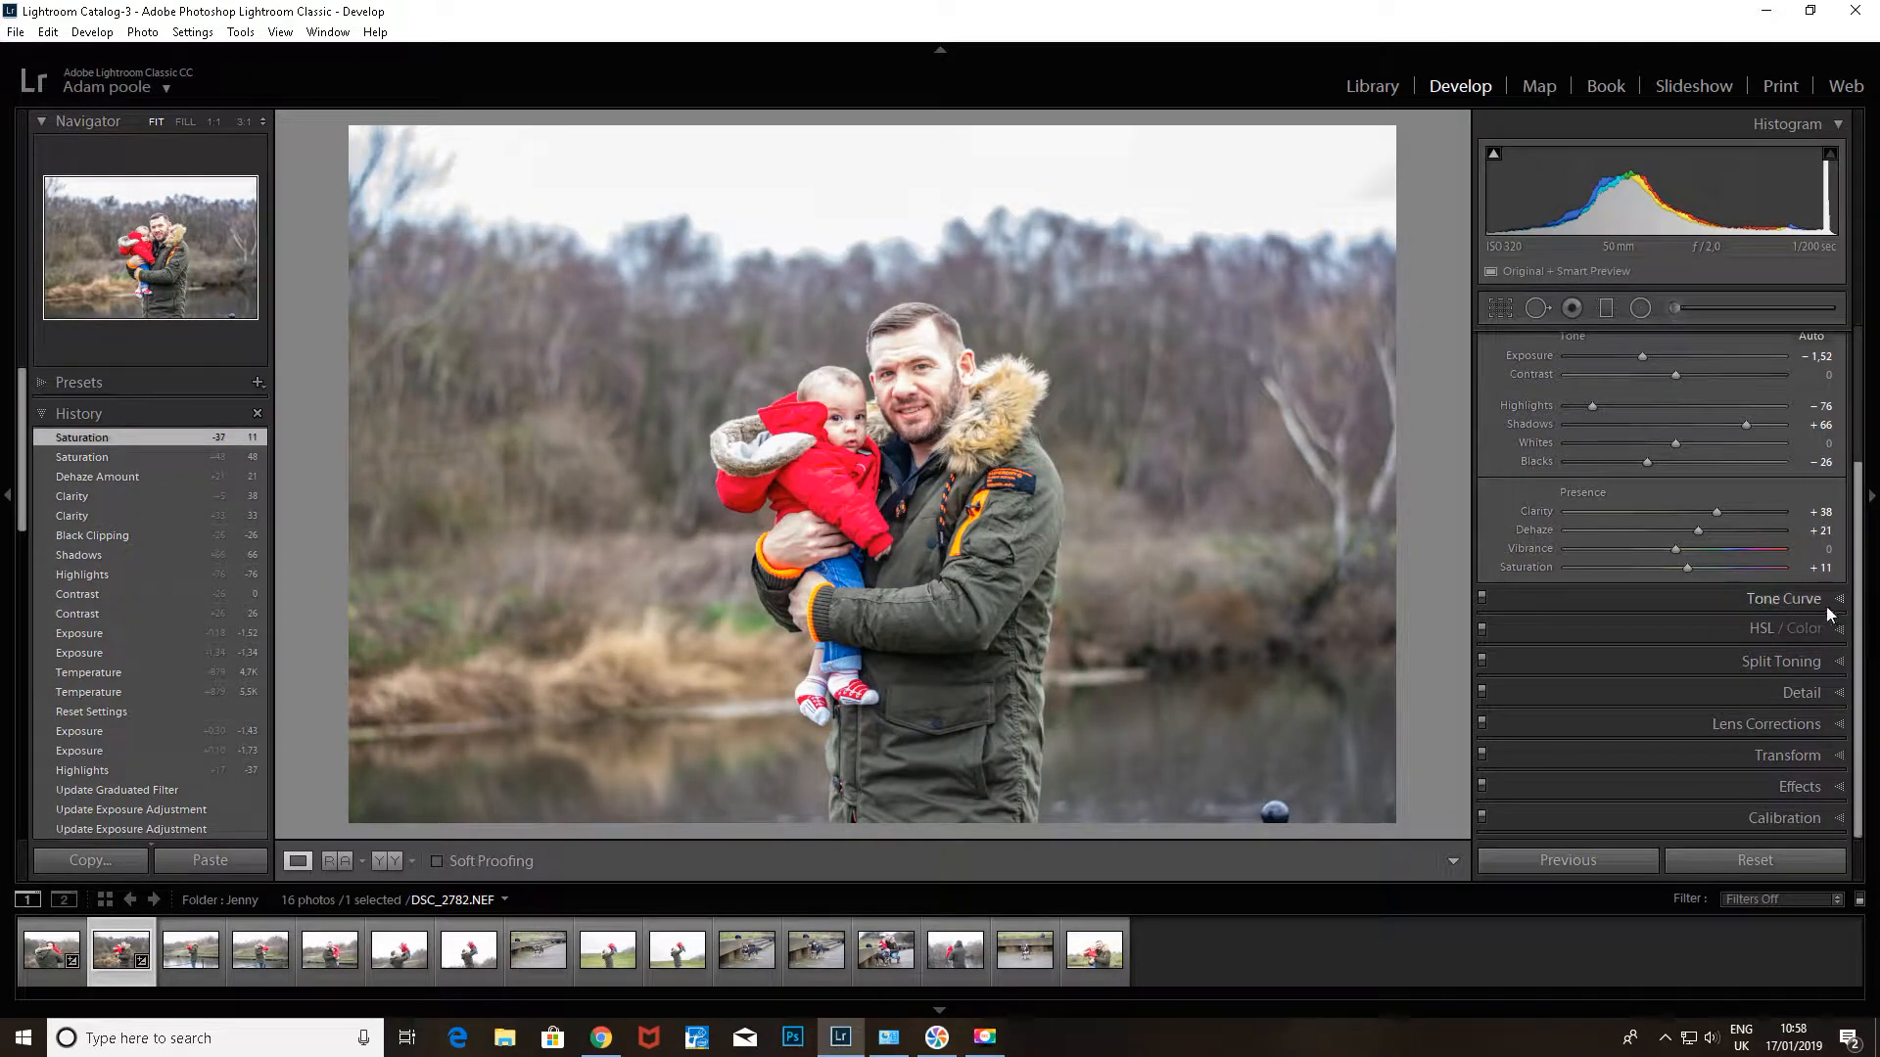
left_click(1827, 608)
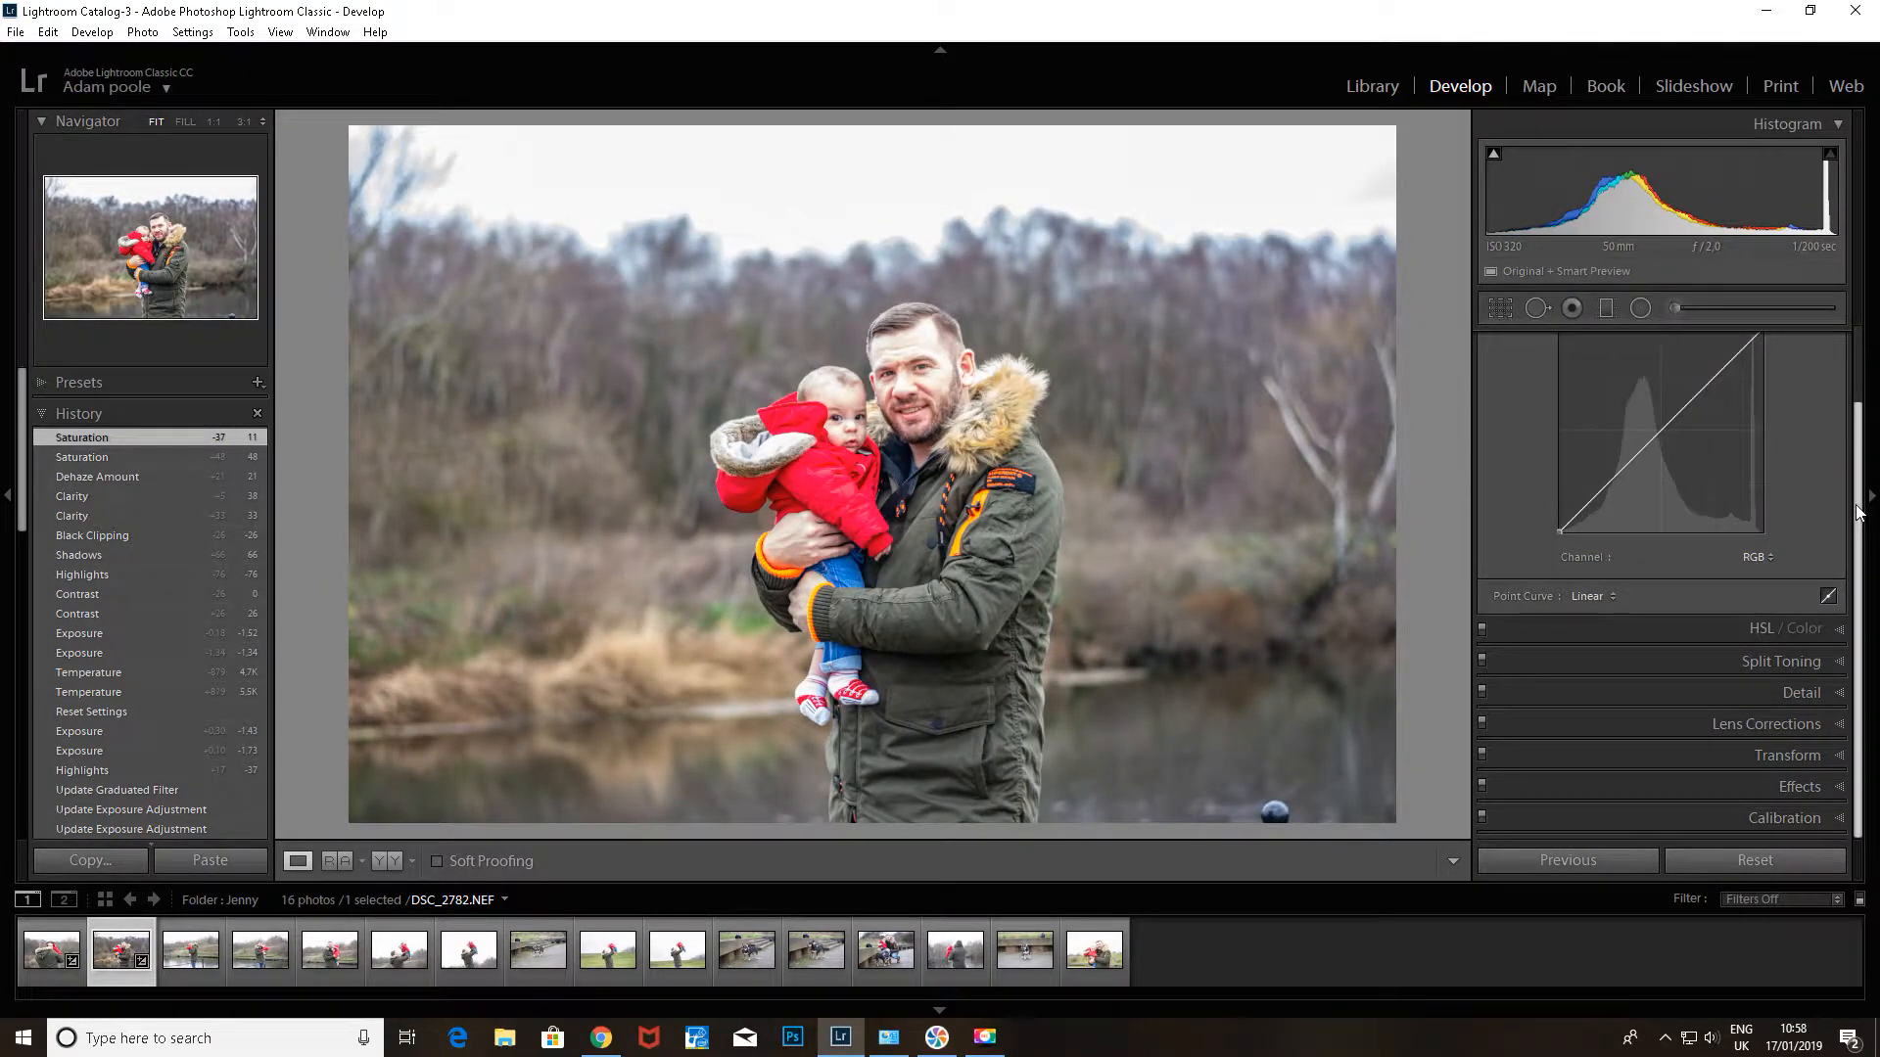
scroll(1848, 448, "up", 1)
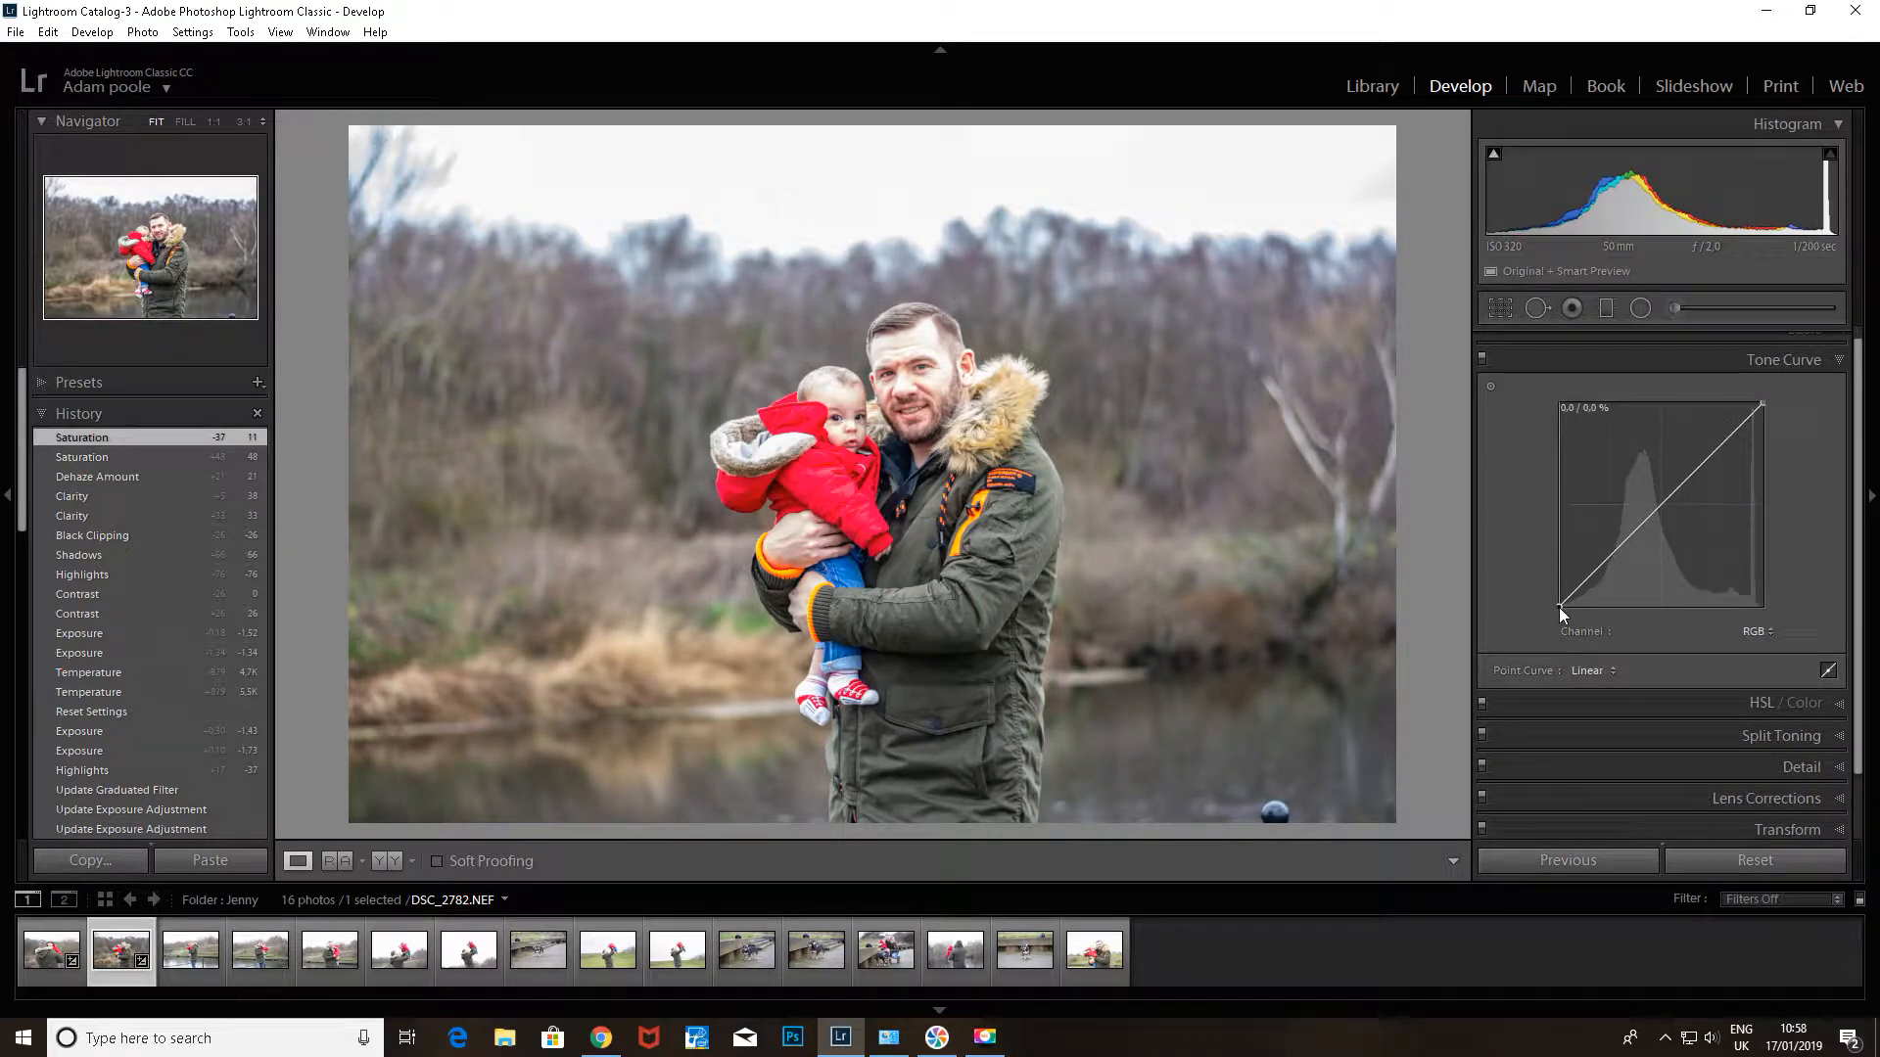
left_click_drag(1559, 607, 1555, 608)
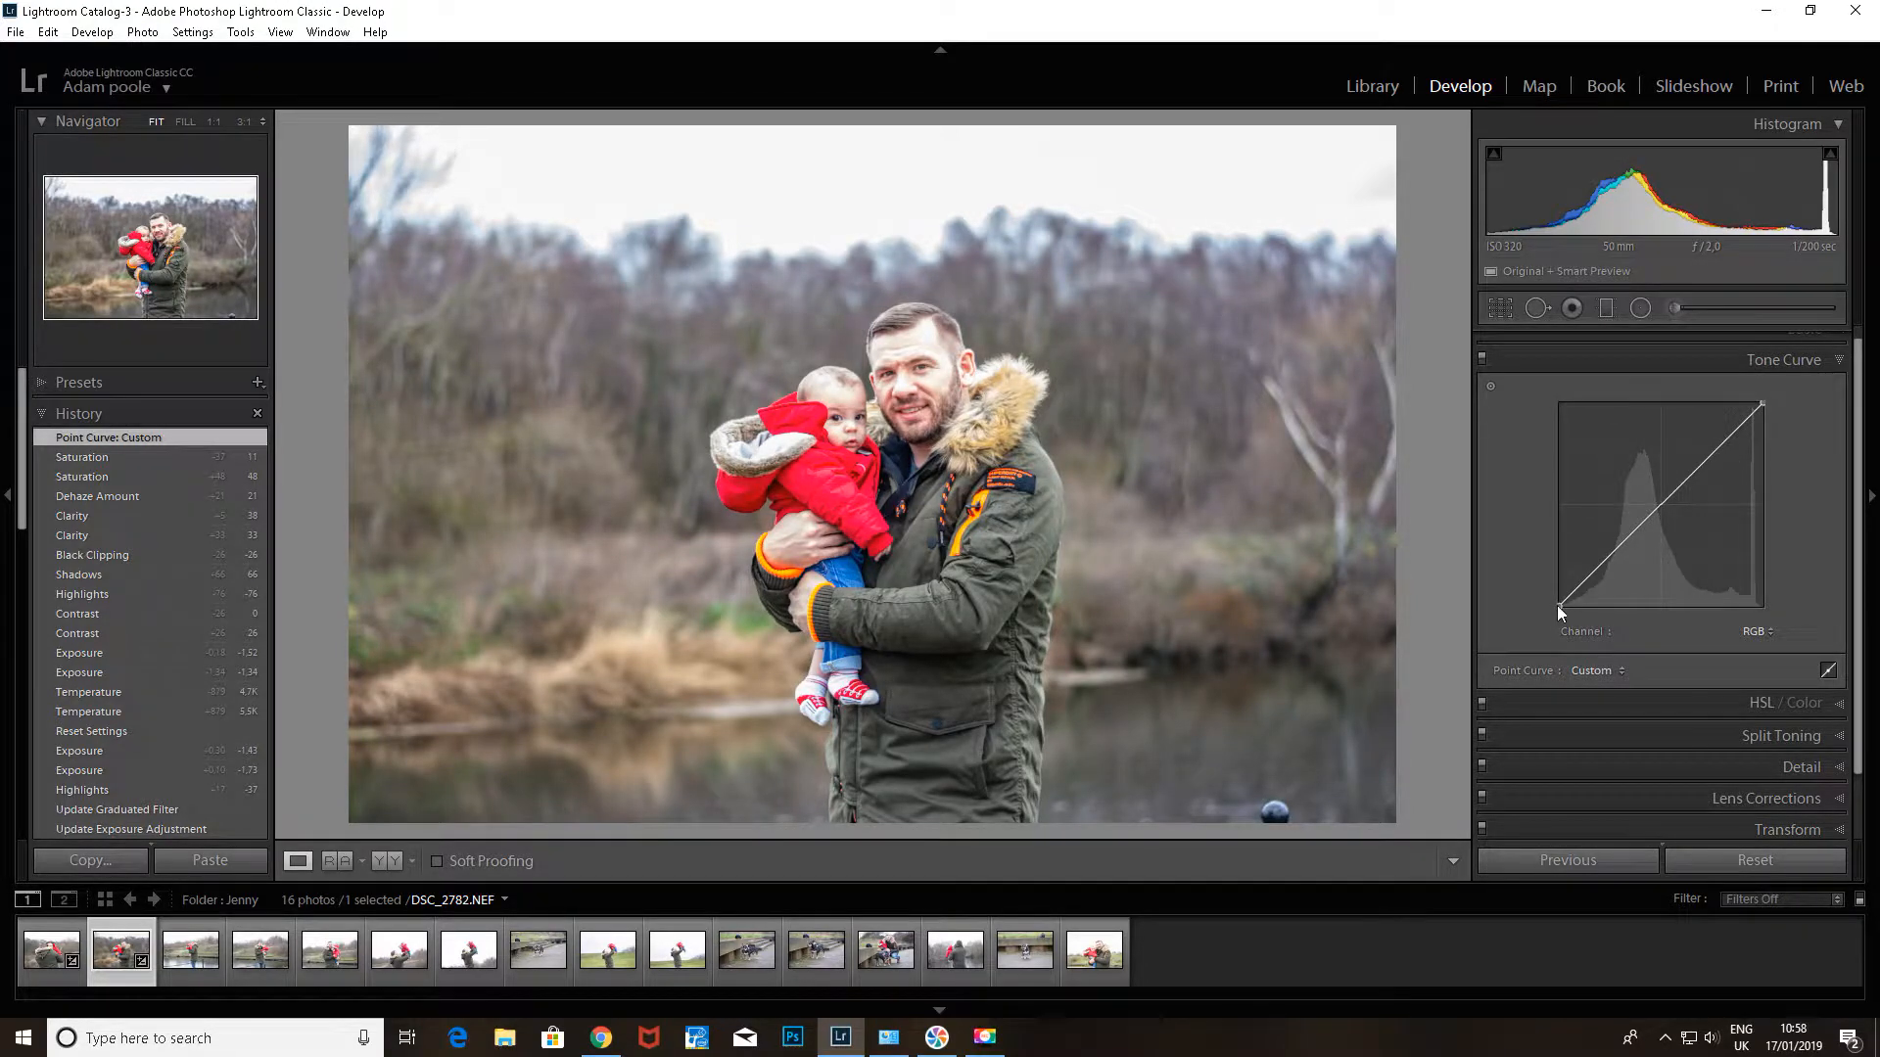
mouse_move(1557, 605)
left_mouse_down()
mouse_move(1536, 595)
mouse_move(1558, 594)
left_mouse_up()
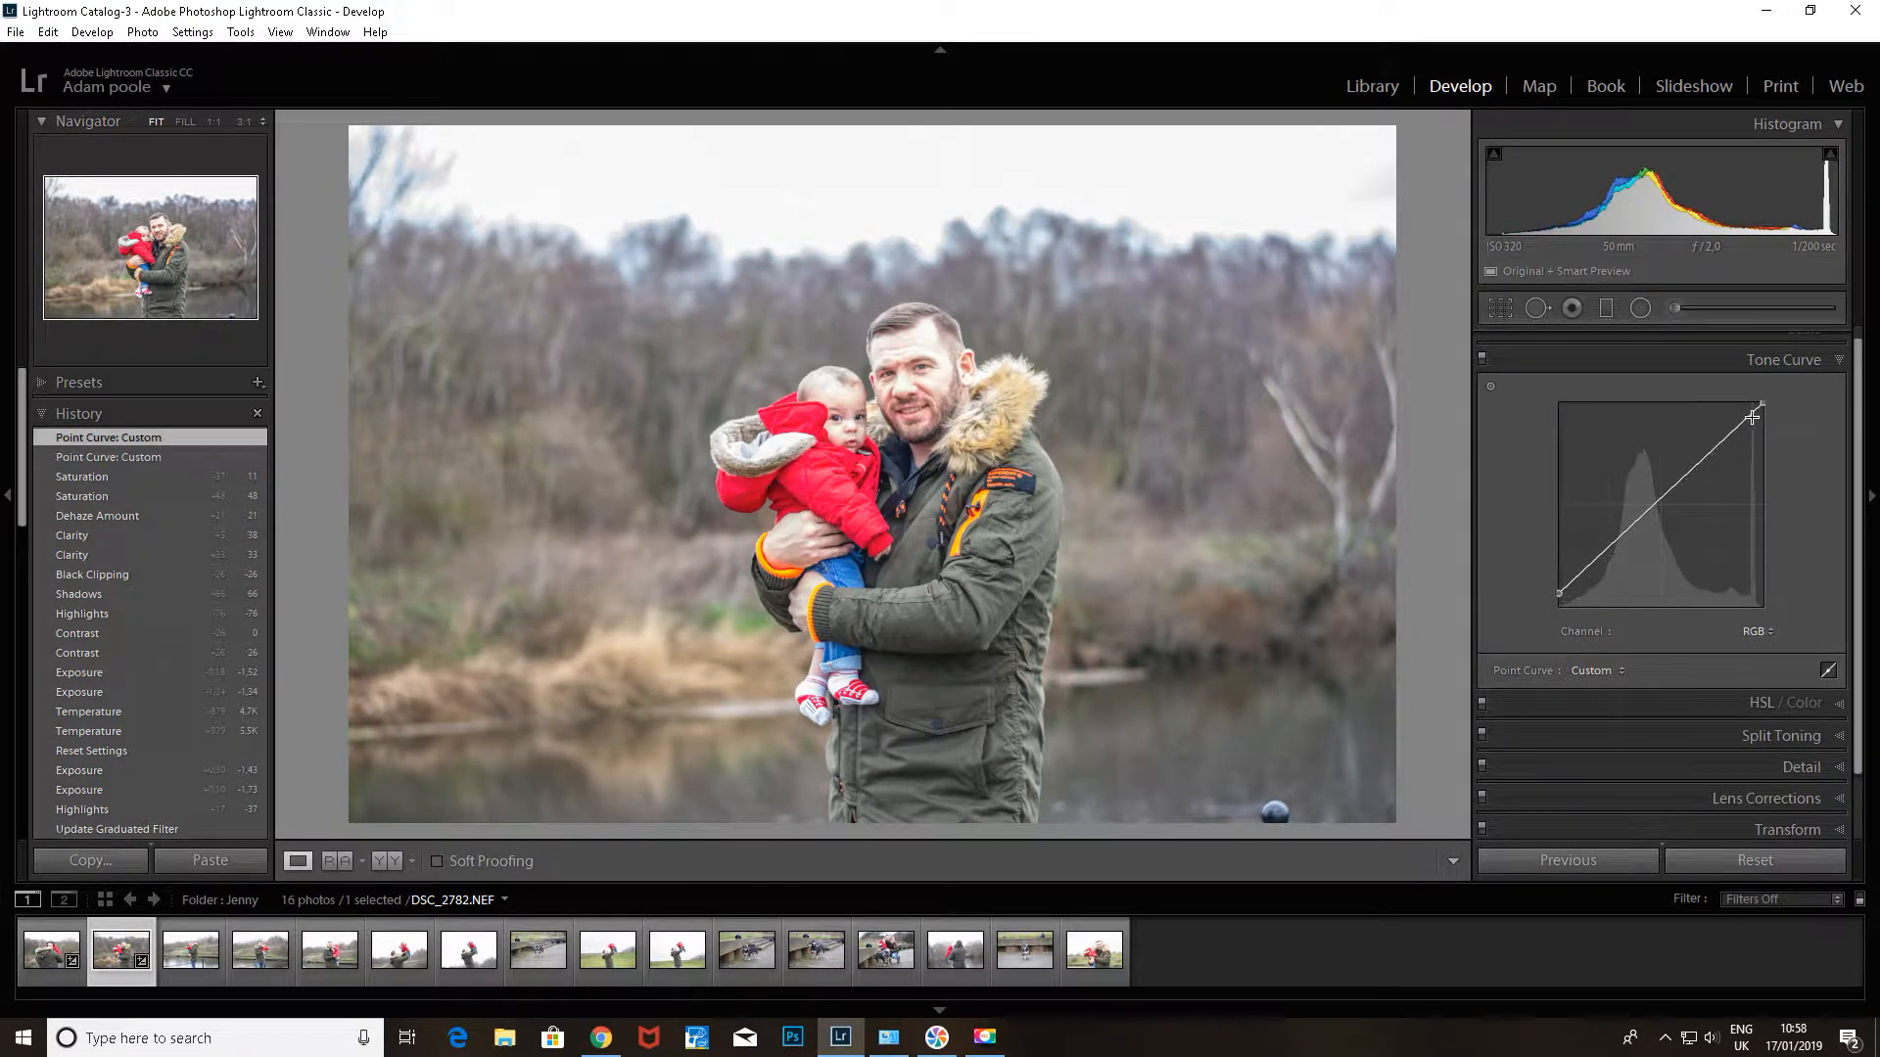
left_click_drag(1765, 404, 1712, 456)
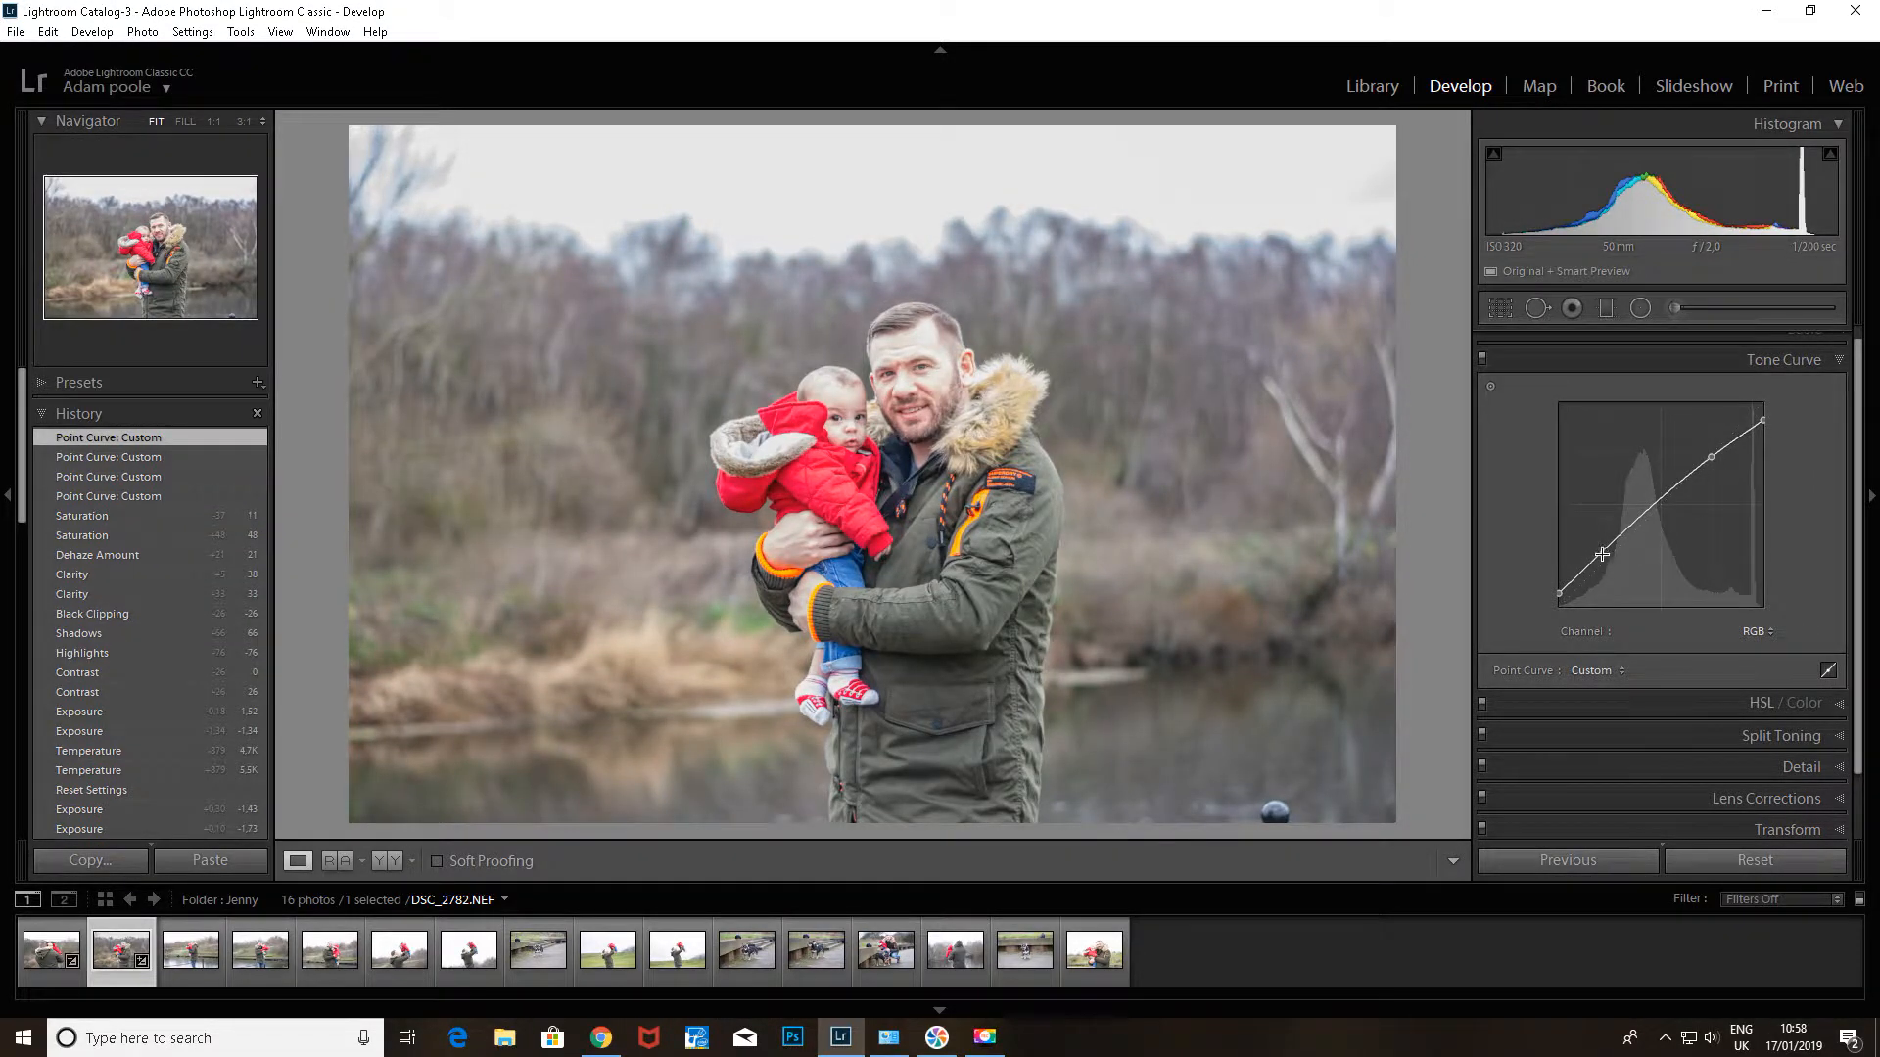
left_click_drag(1611, 548, 1612, 552)
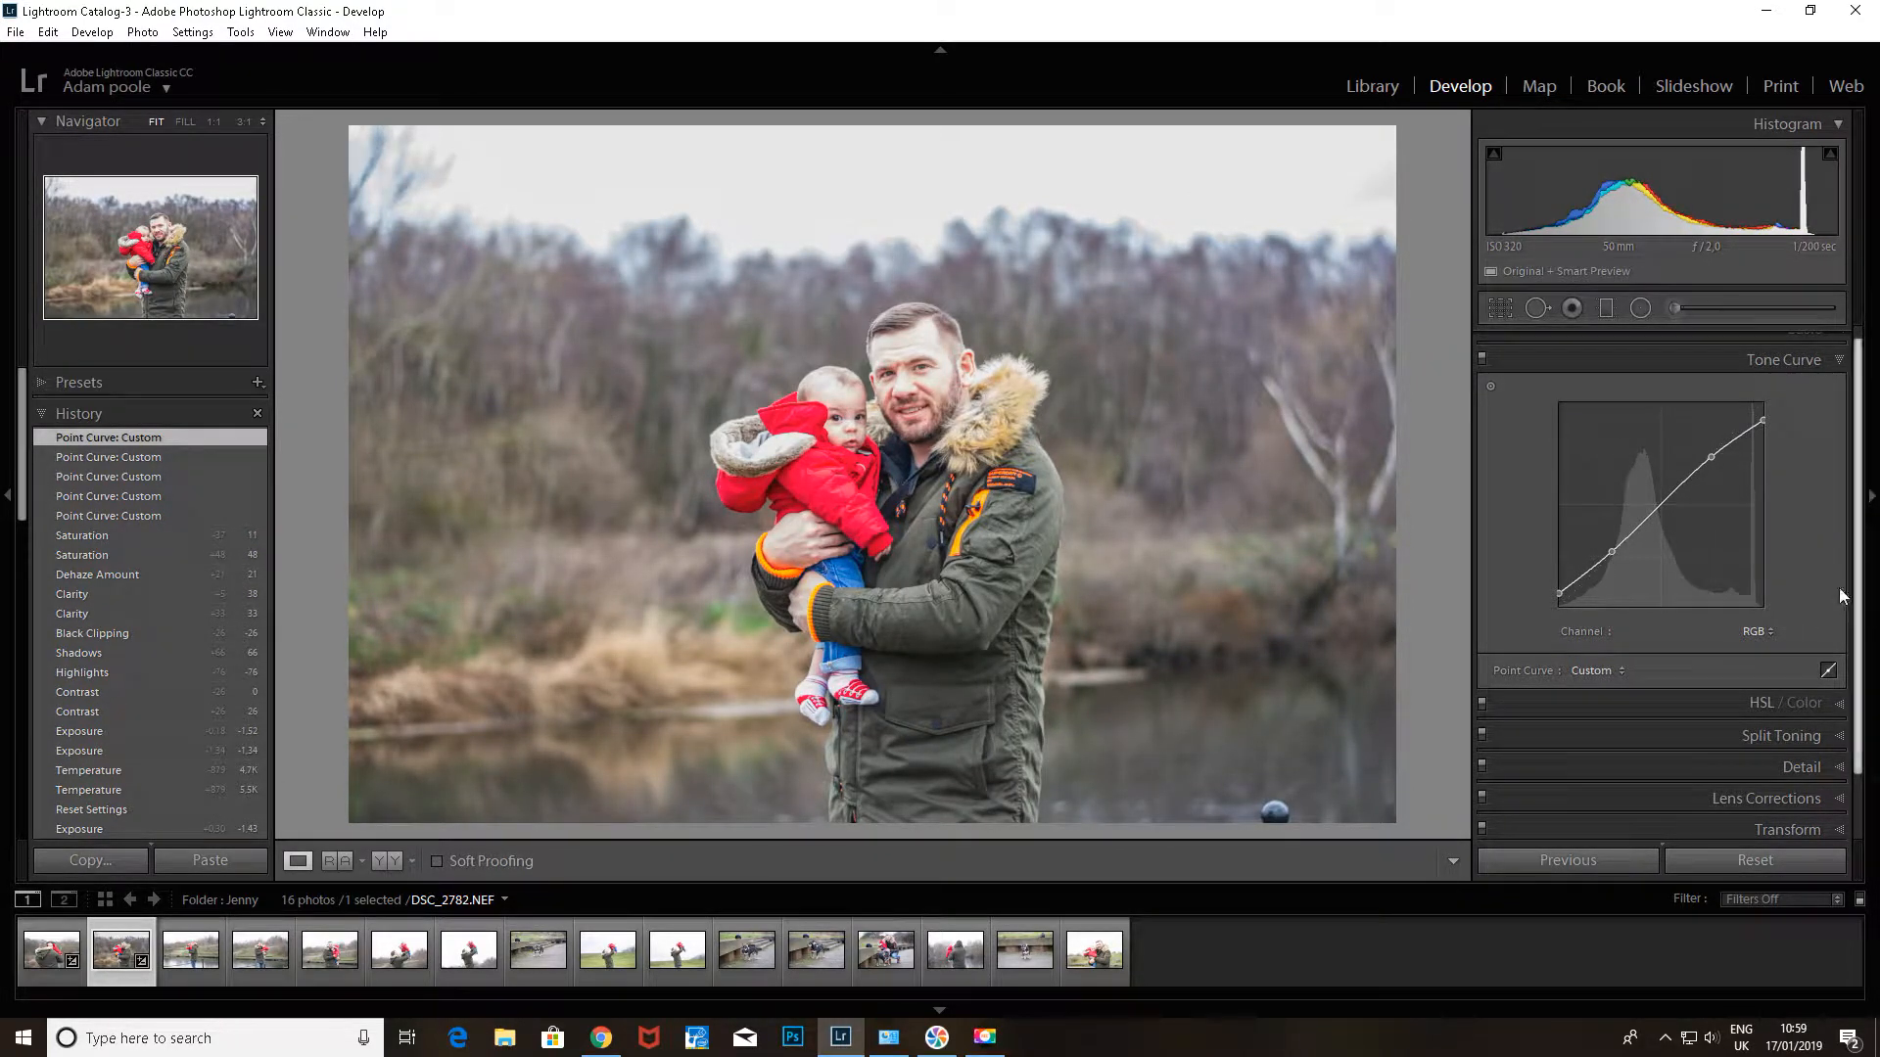
- Try the HSL Red saturation at -52, -2 and -100, and reset it to 0
left_click(1840, 705)
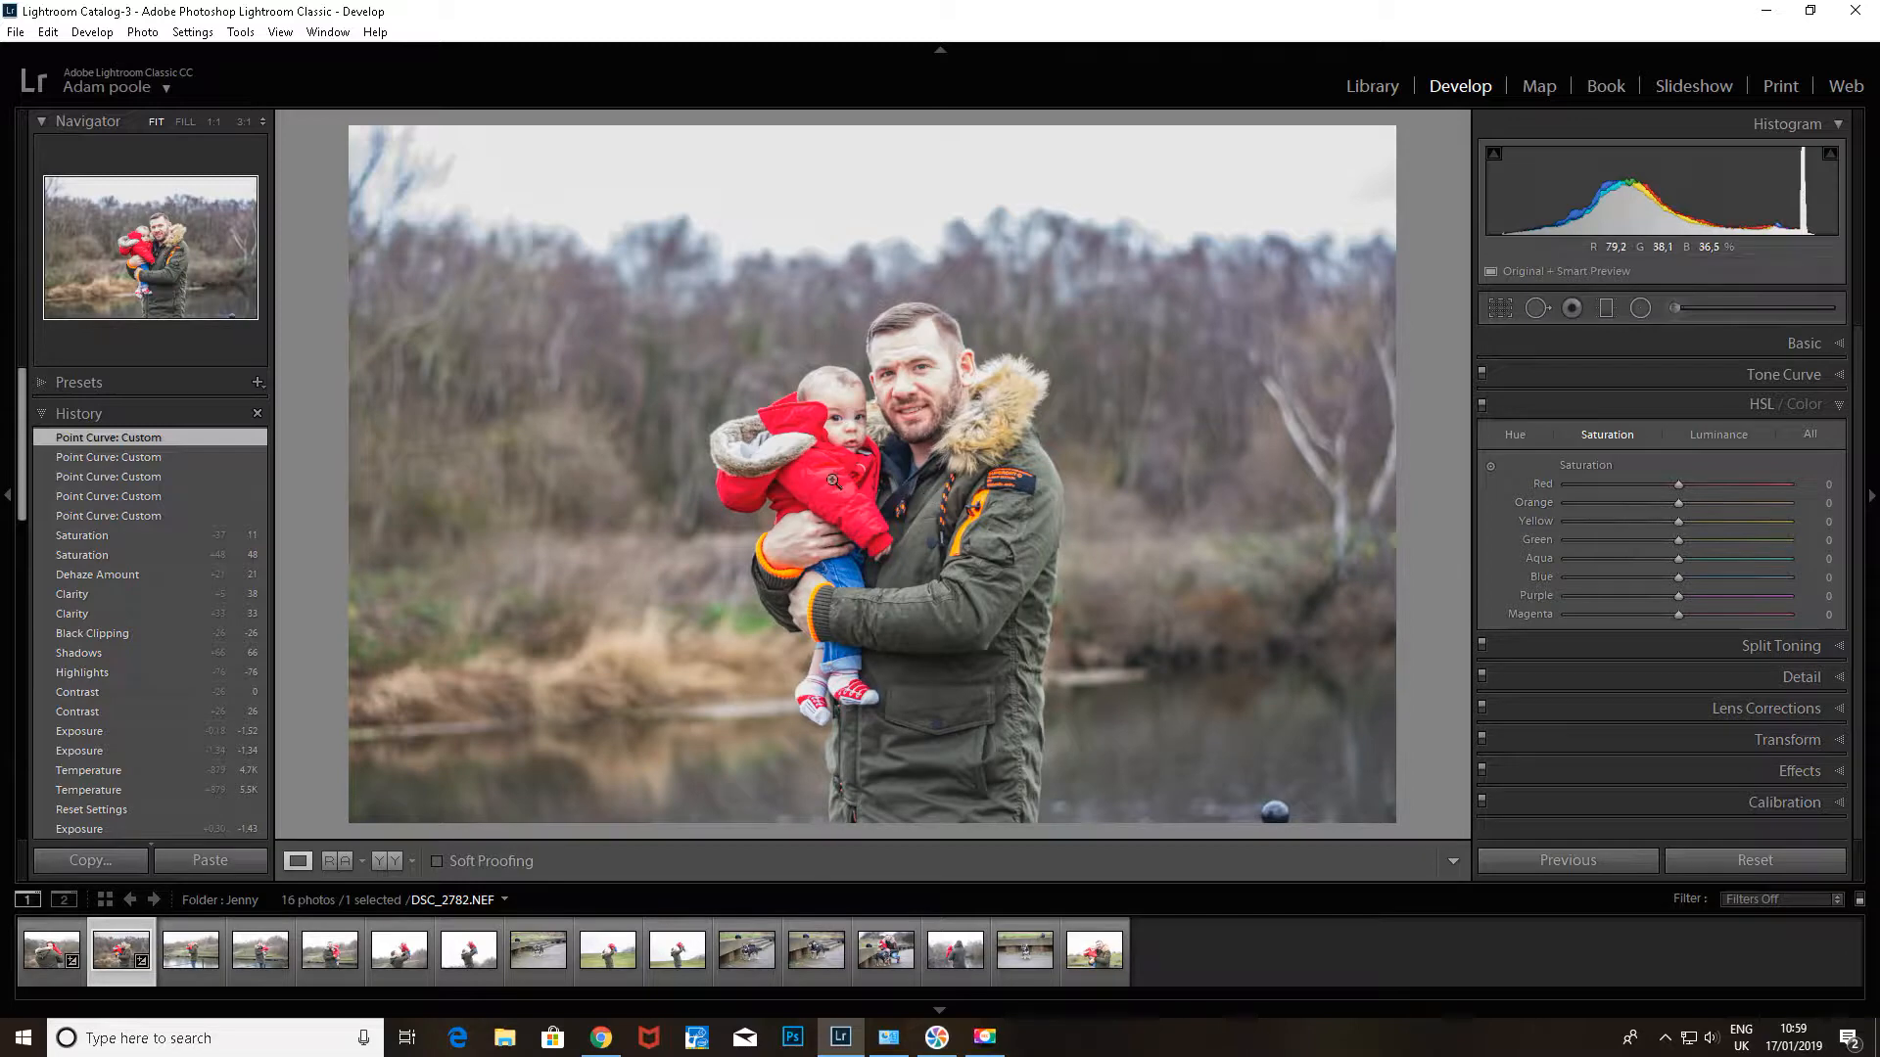
left_click(1620, 486)
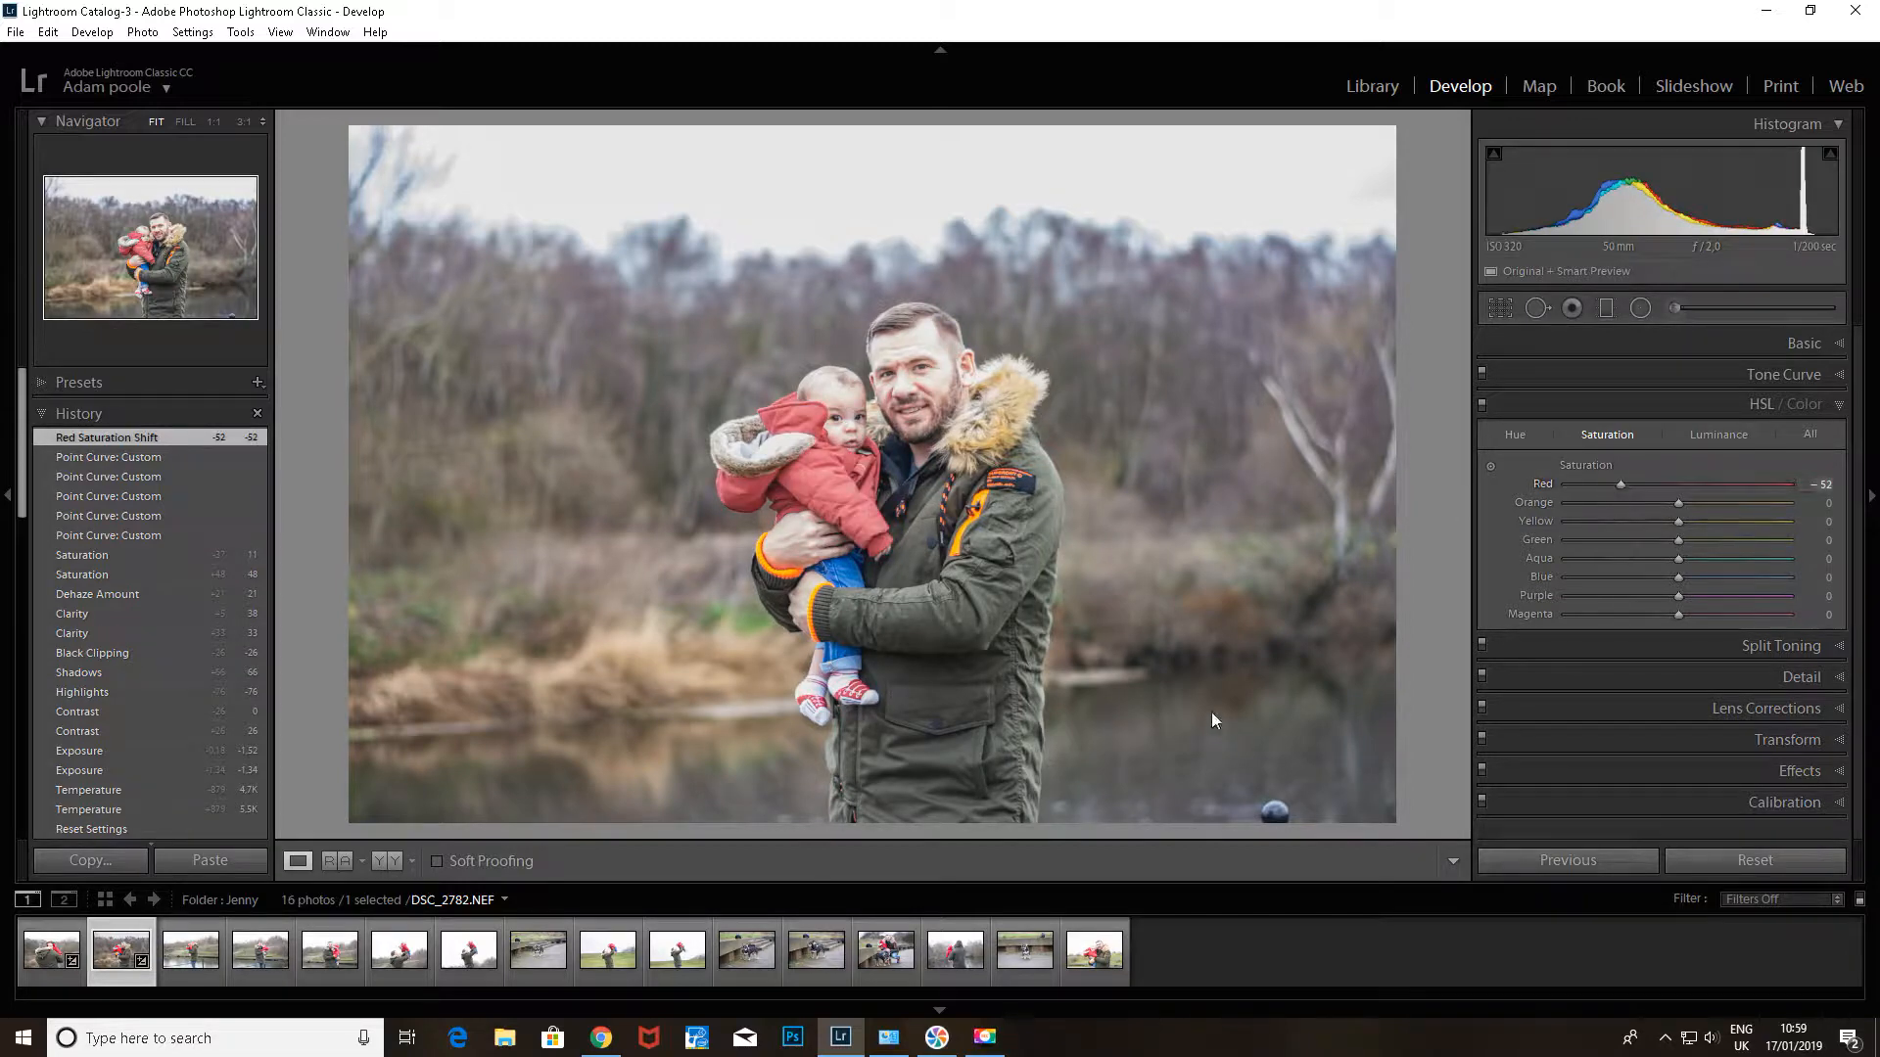
left_click(1676, 482)
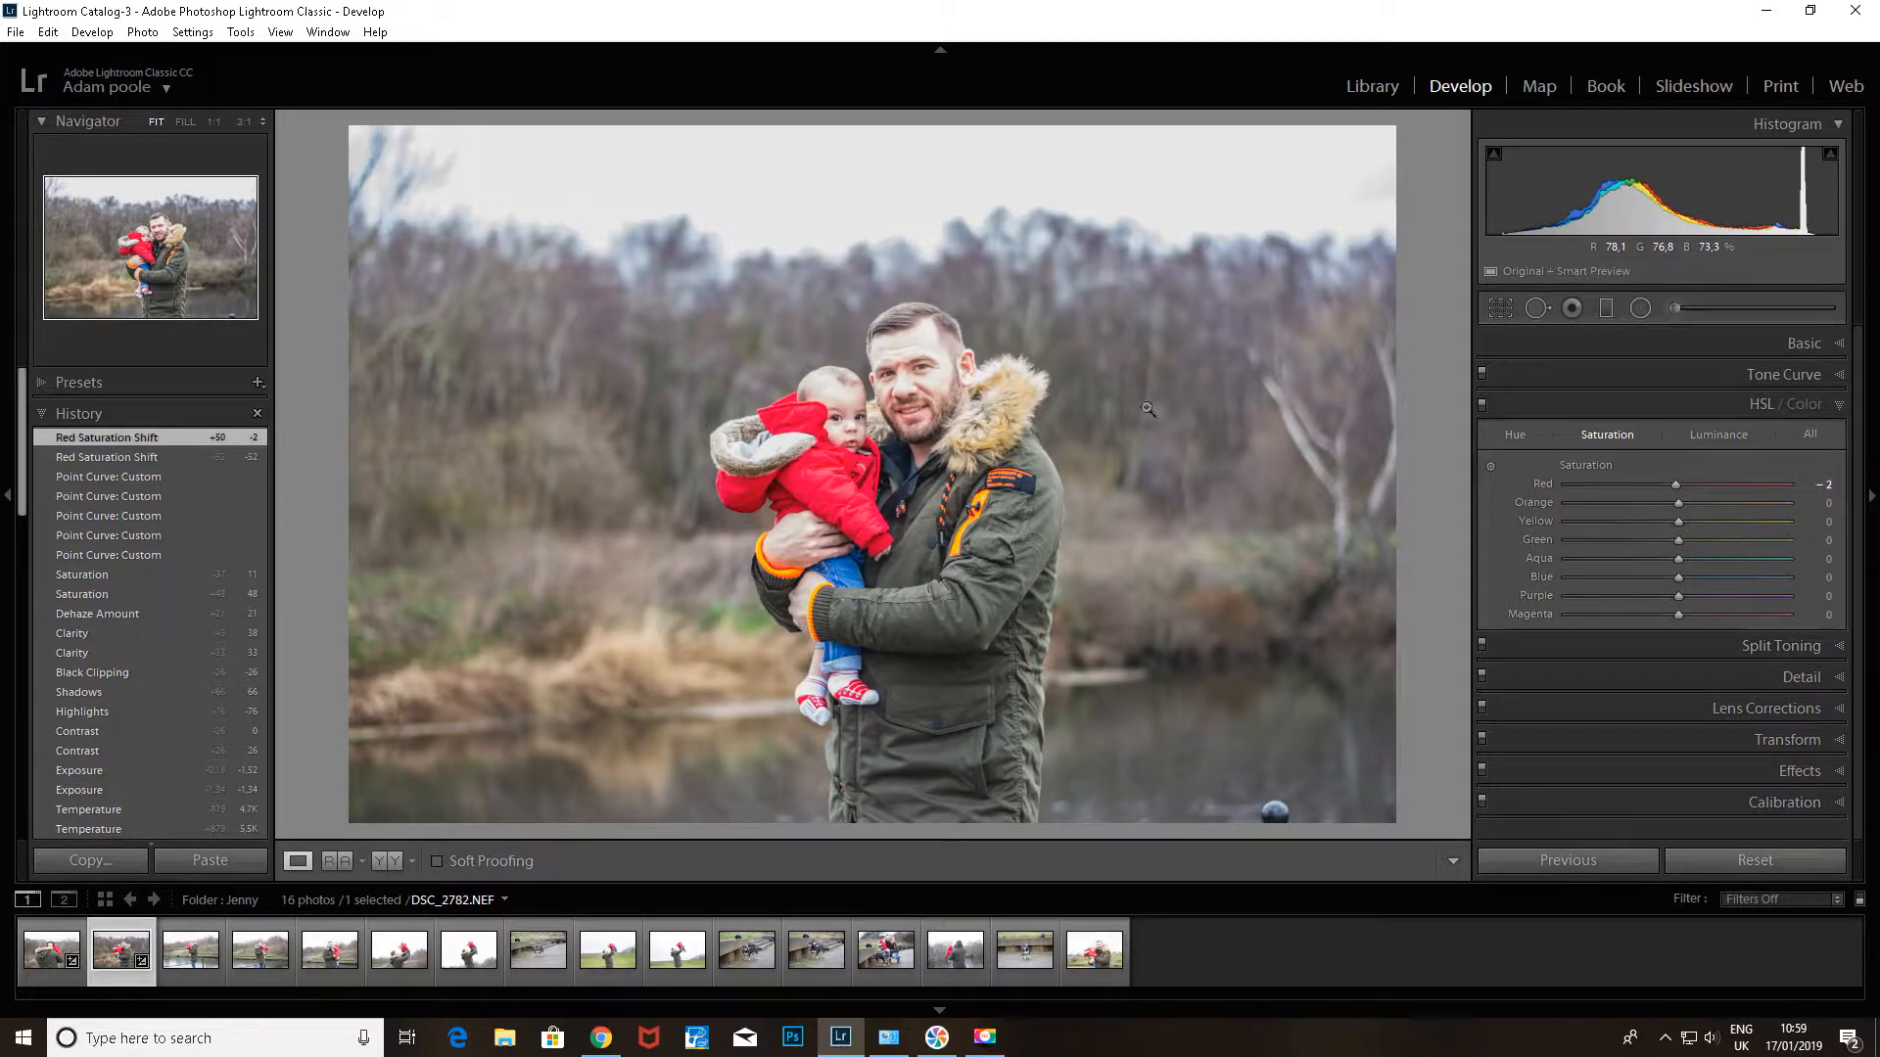
left_click(1564, 485)
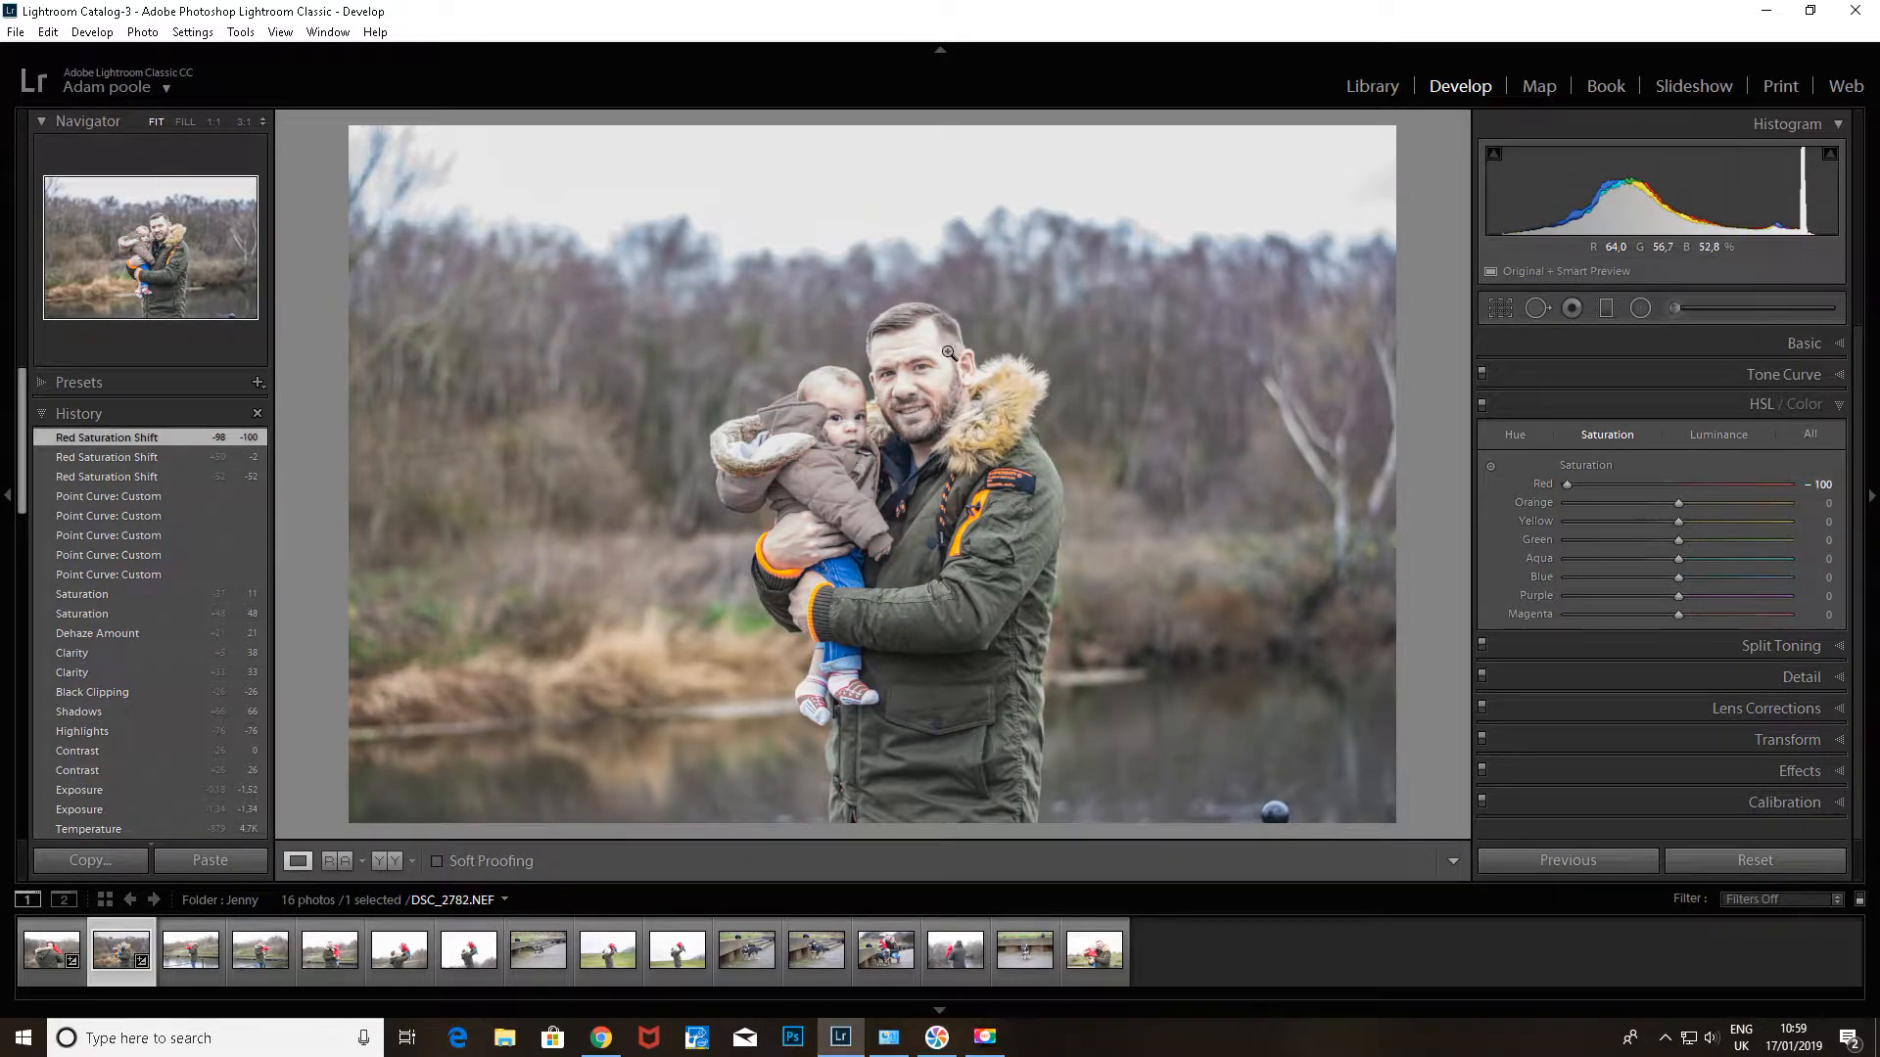
double_click(1567, 484)
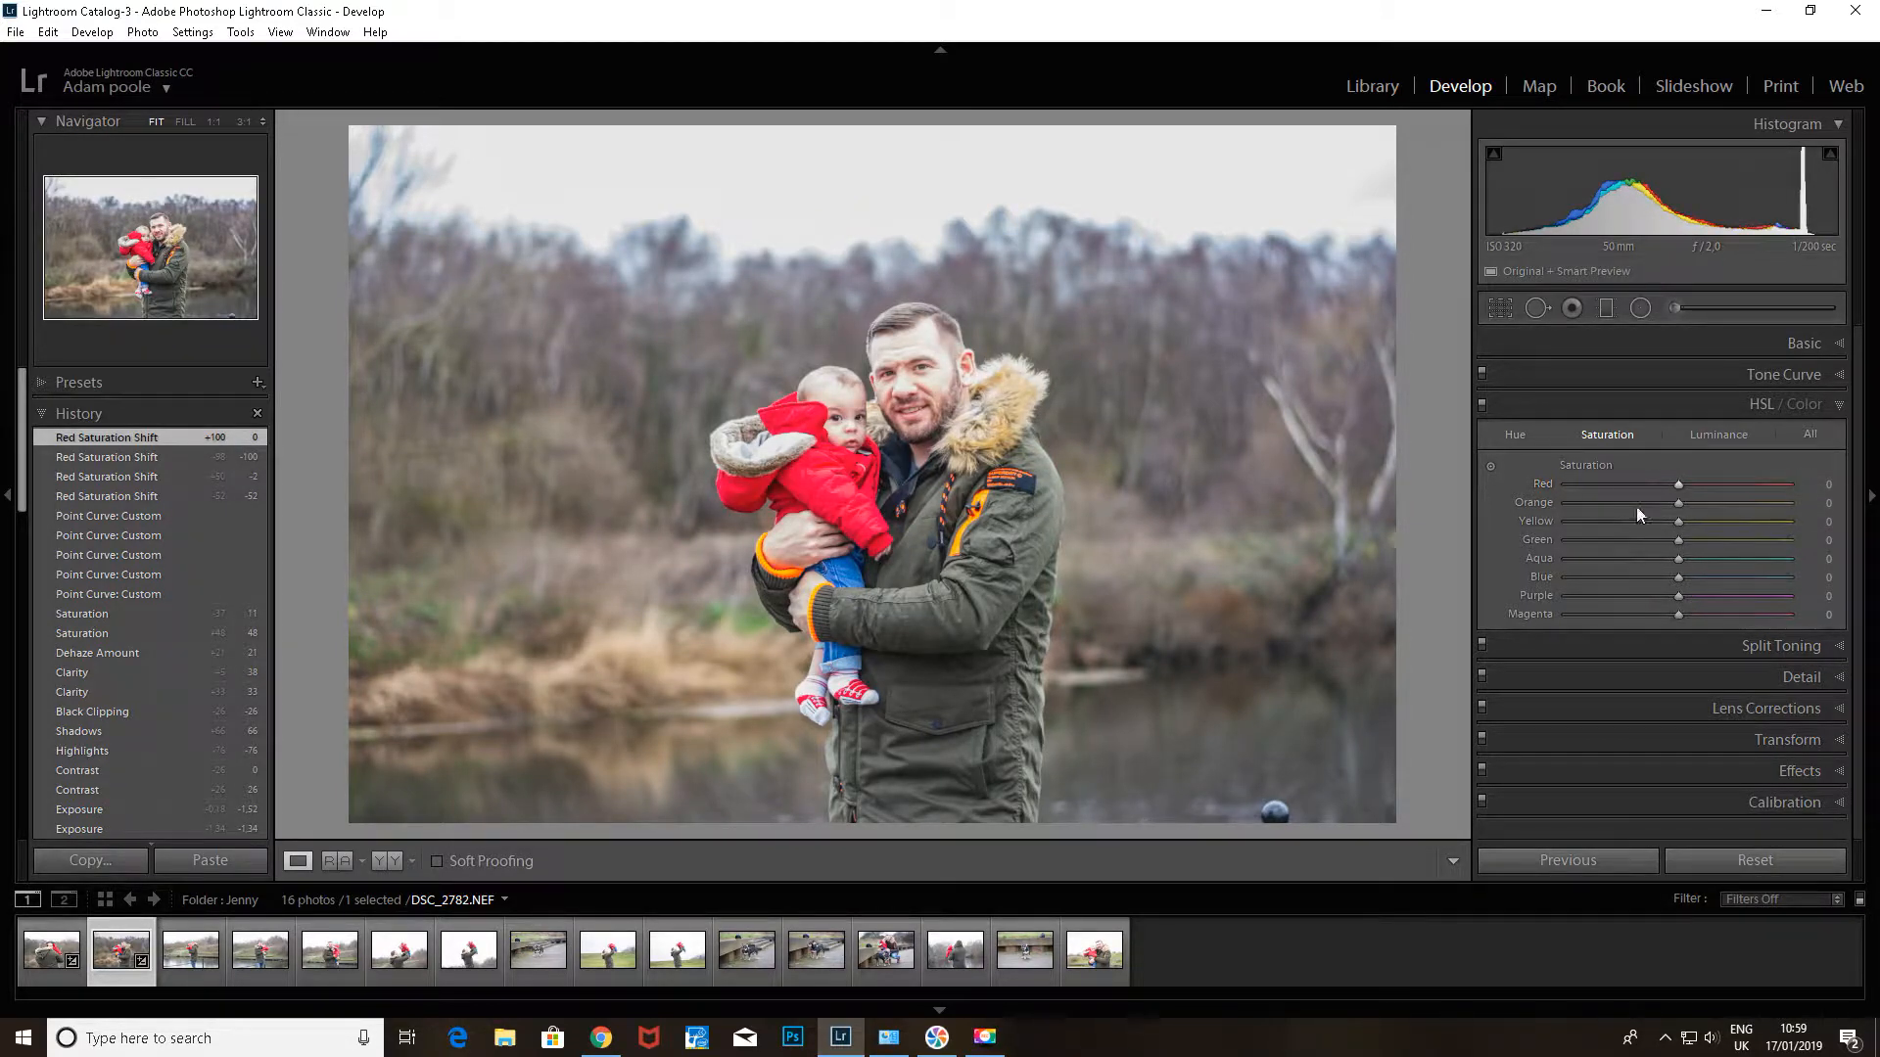
- Mute the background by setting the Green saturation to -88 and the Yellow saturation to -37
left_click(1581, 539)
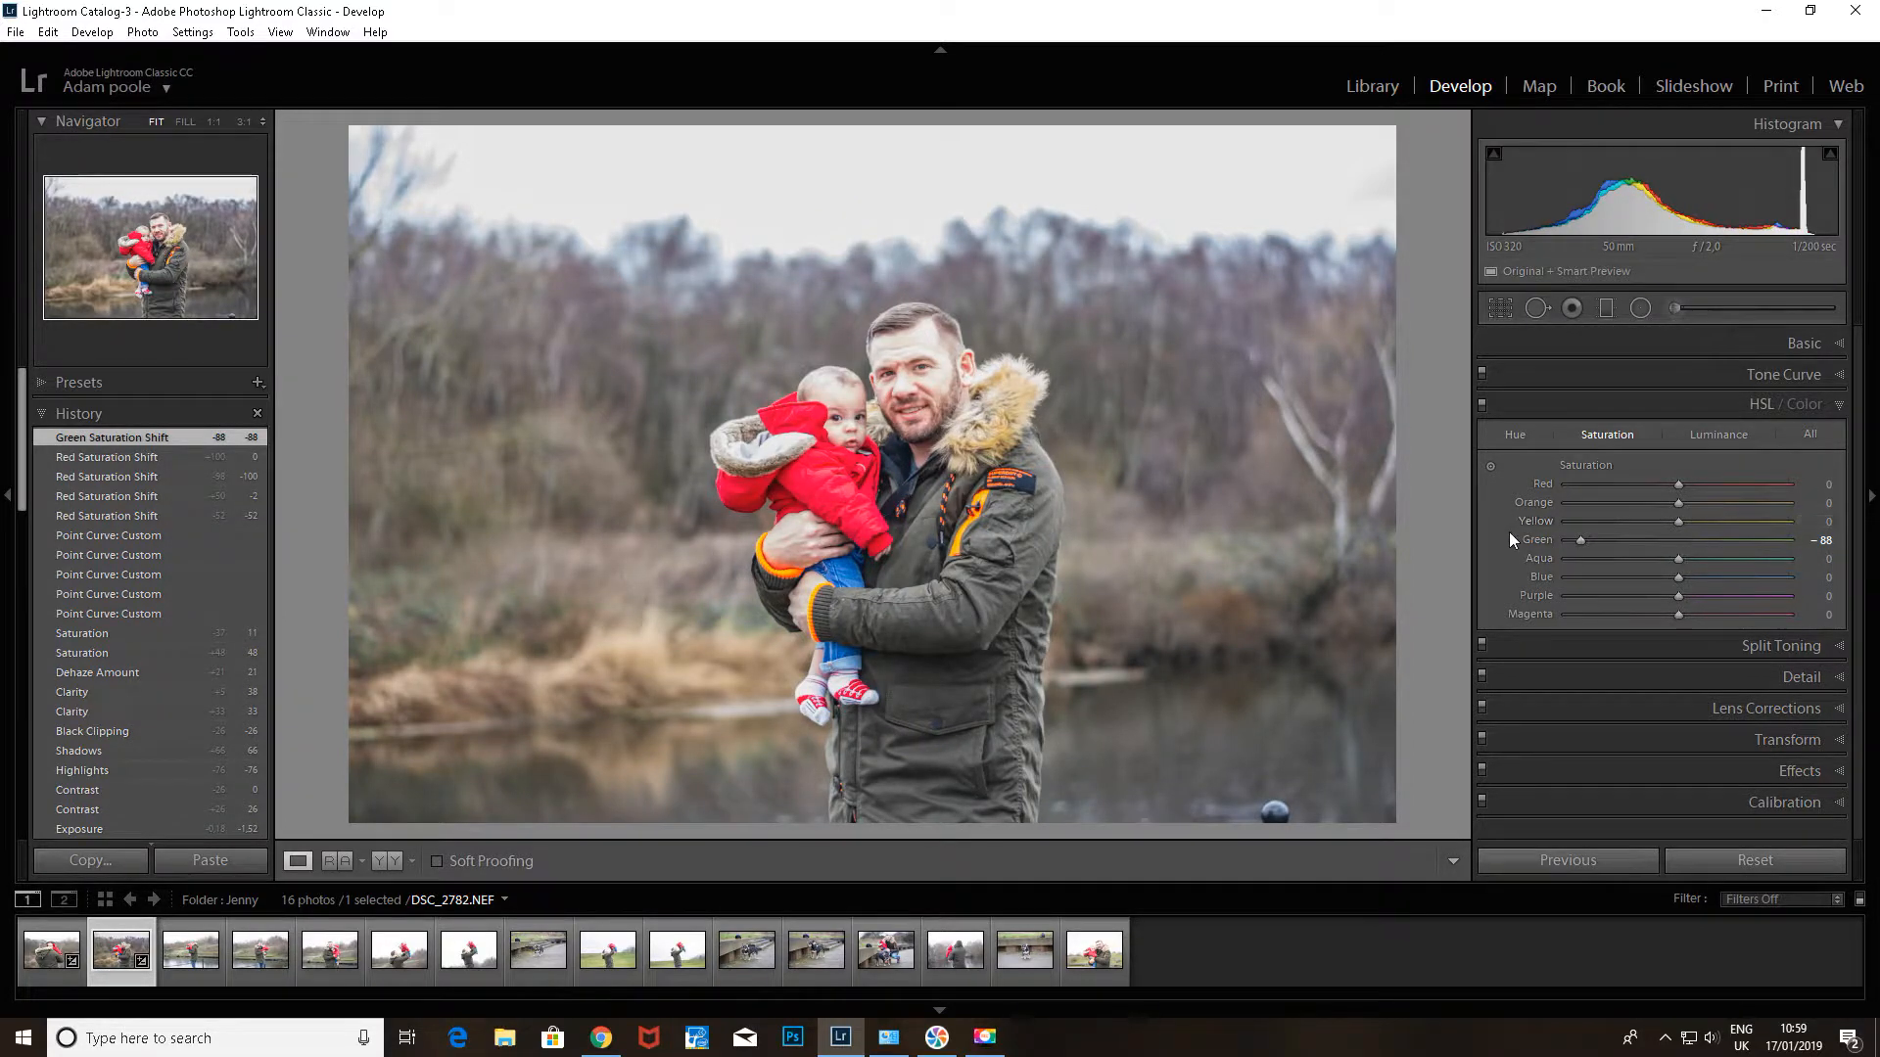
left_click(1625, 525)
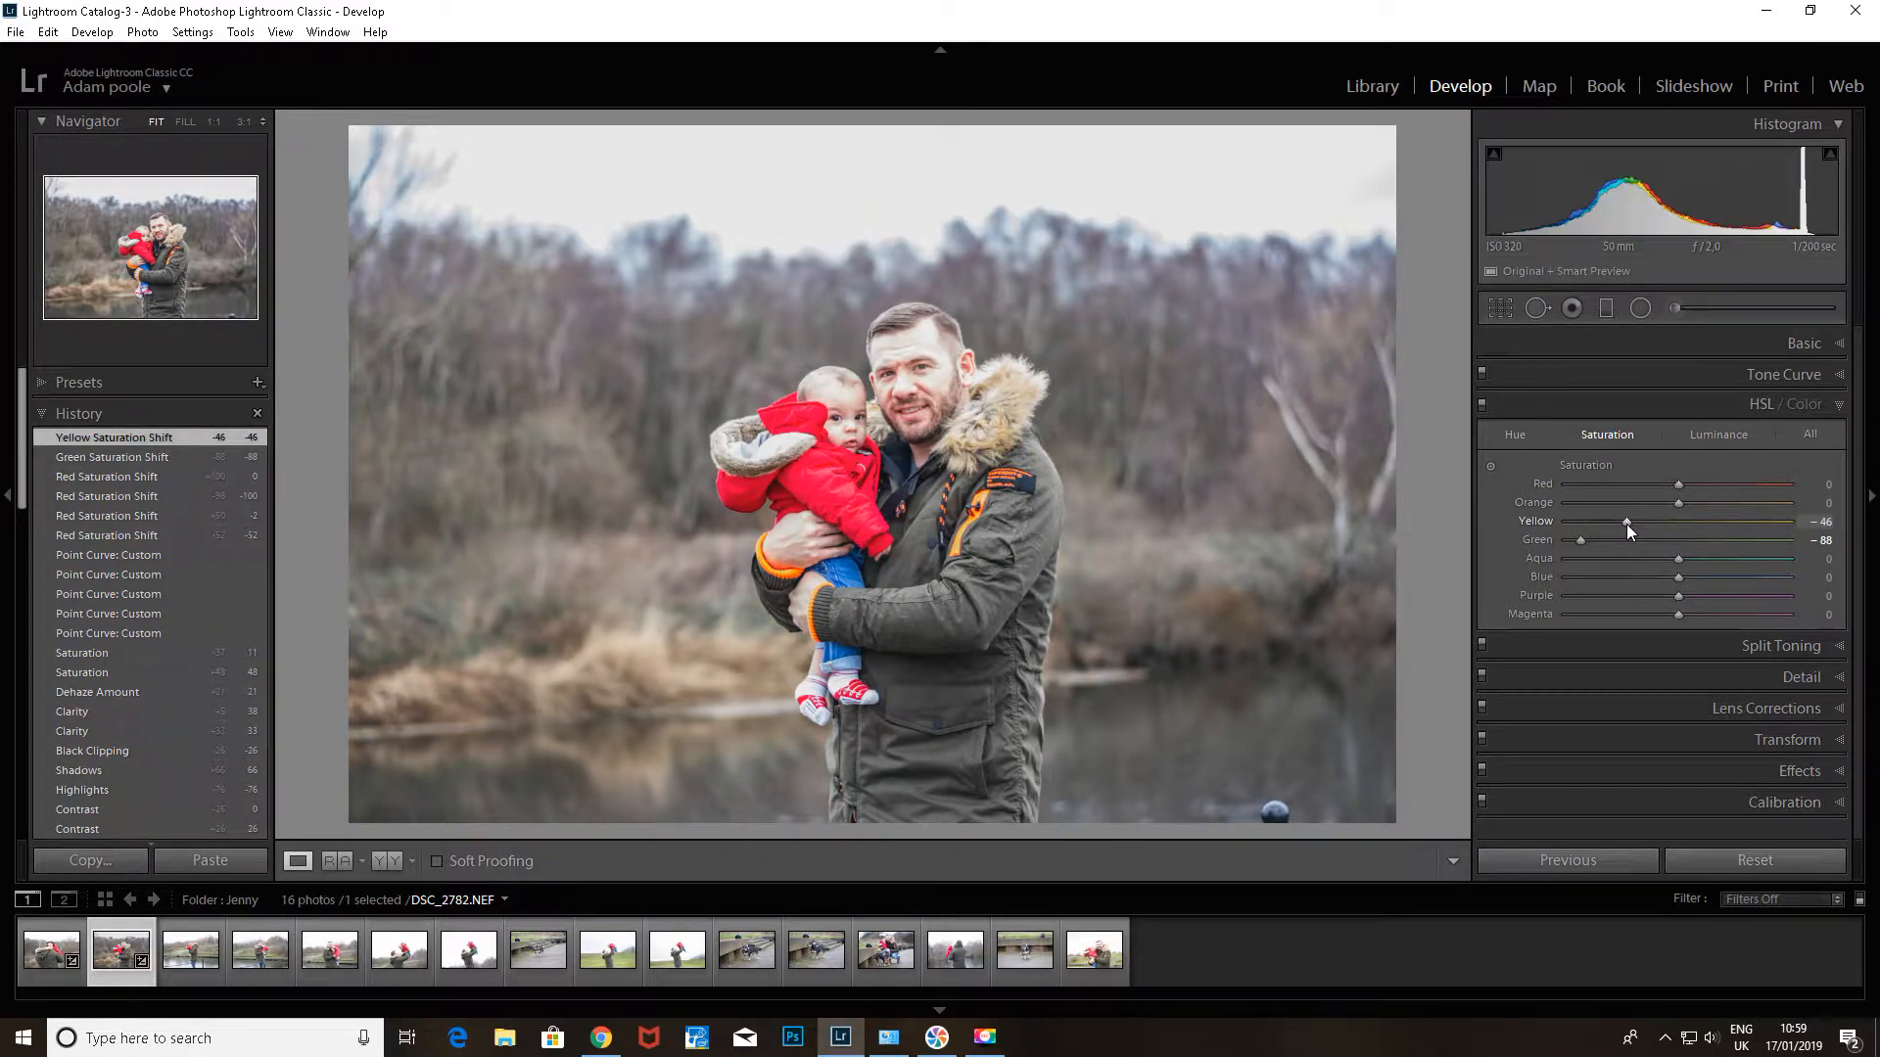
left_click_drag(1639, 519, 1637, 521)
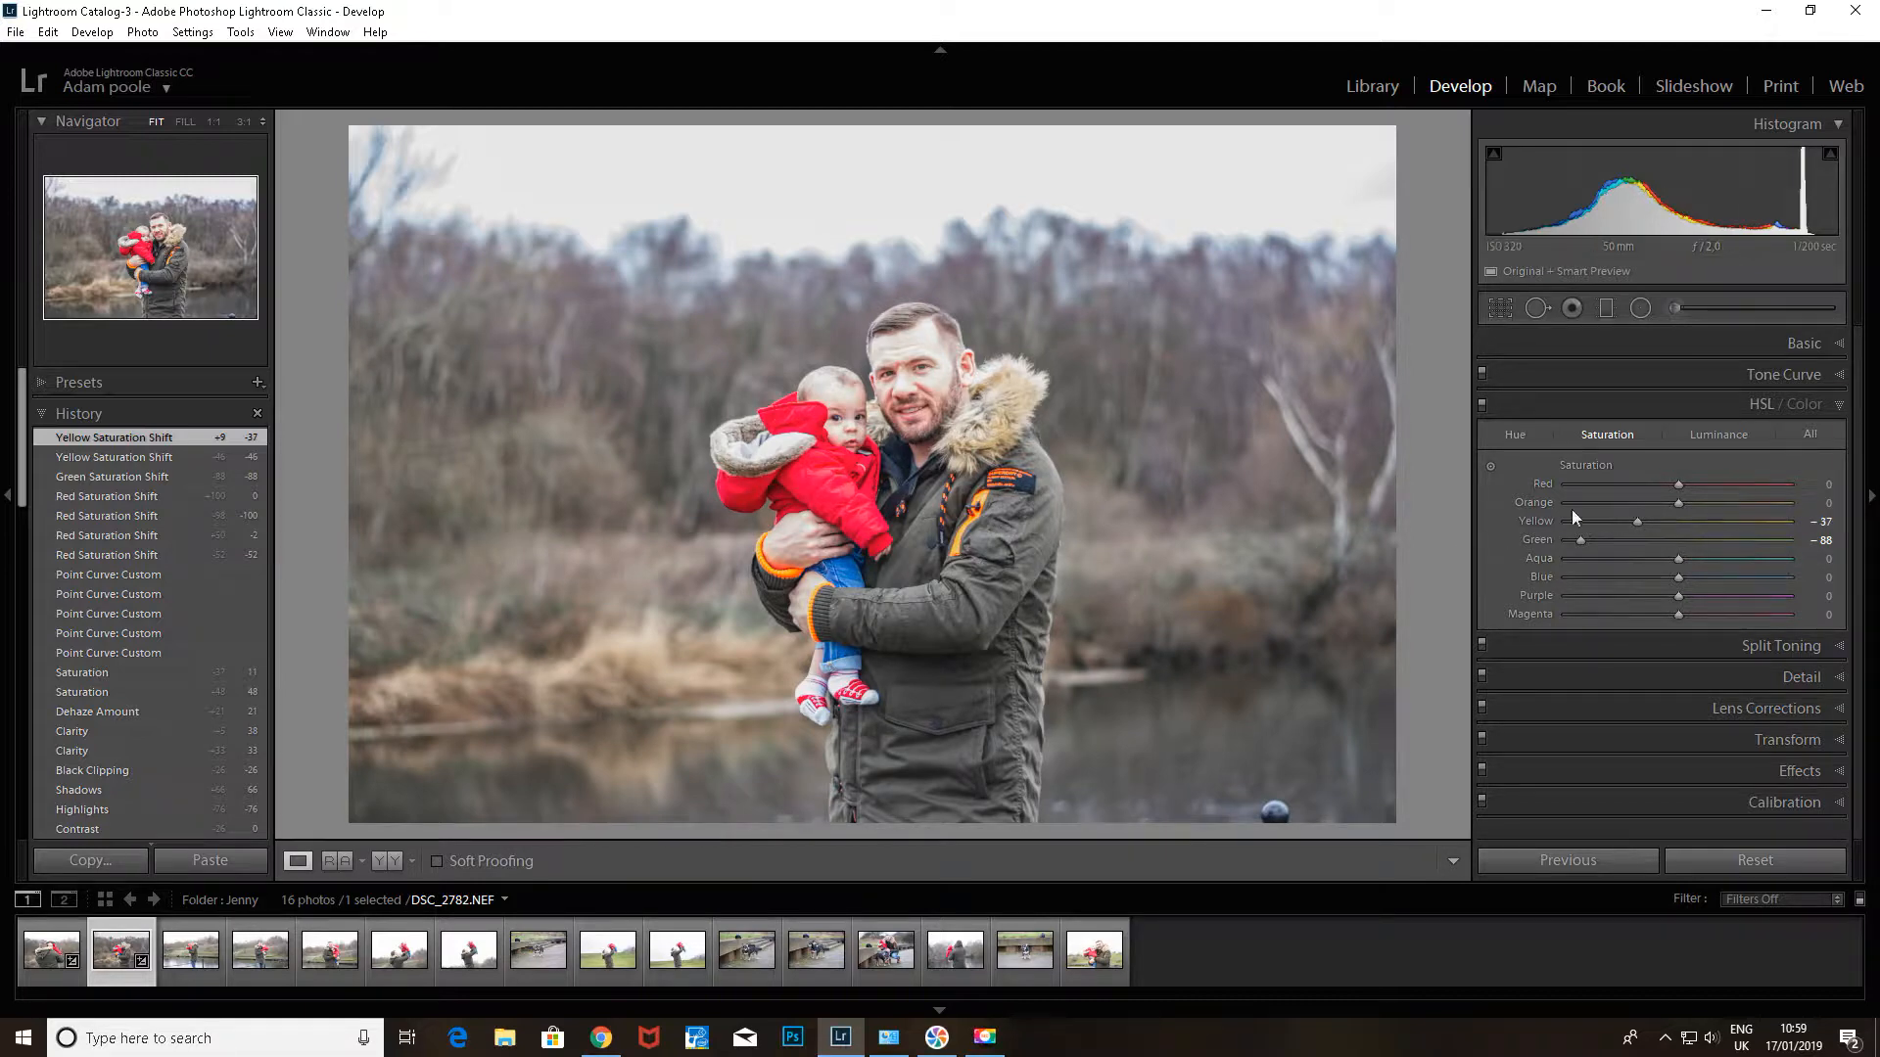
- Use the targeted Saturation adjustment on the child's red coat to bring Red to -8 and Orange to -1
left_click(1492, 468)
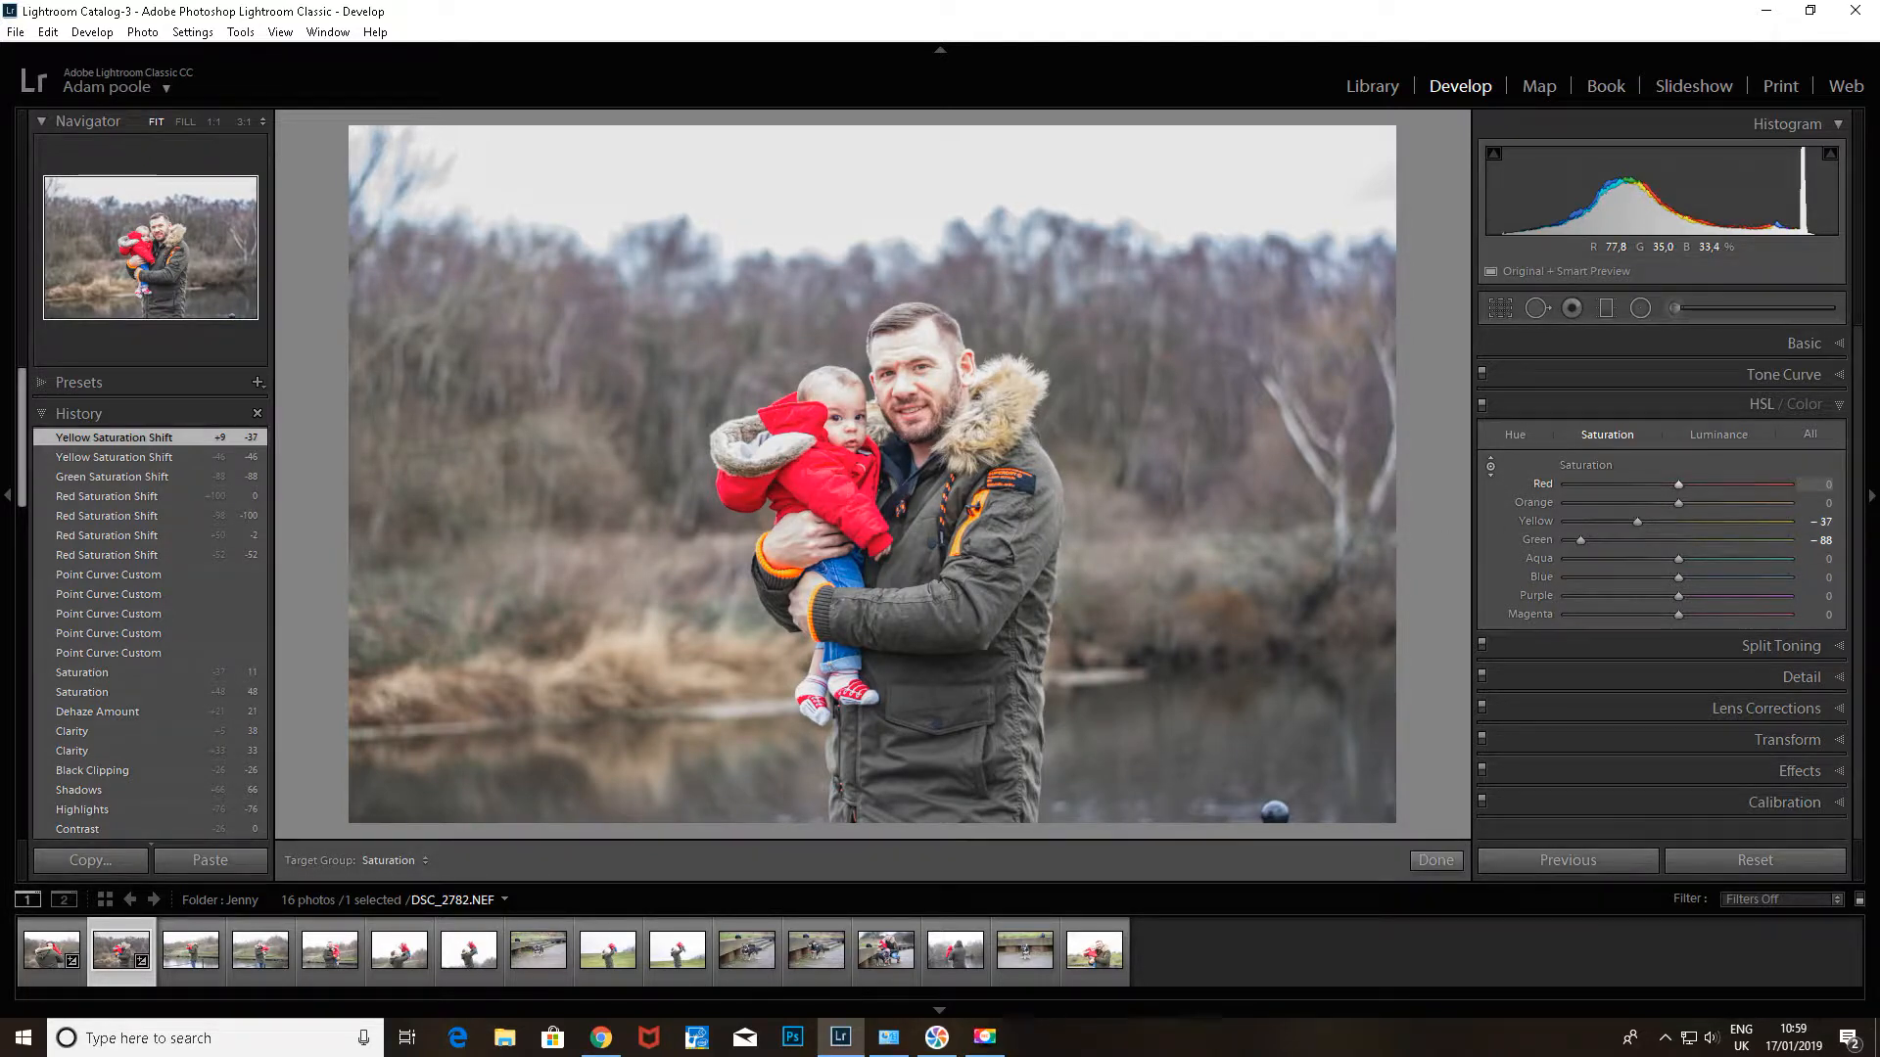
mouse_move(832, 479)
left_mouse_down()
mouse_move(832, 537)
mouse_move(832, 501)
left_mouse_up()
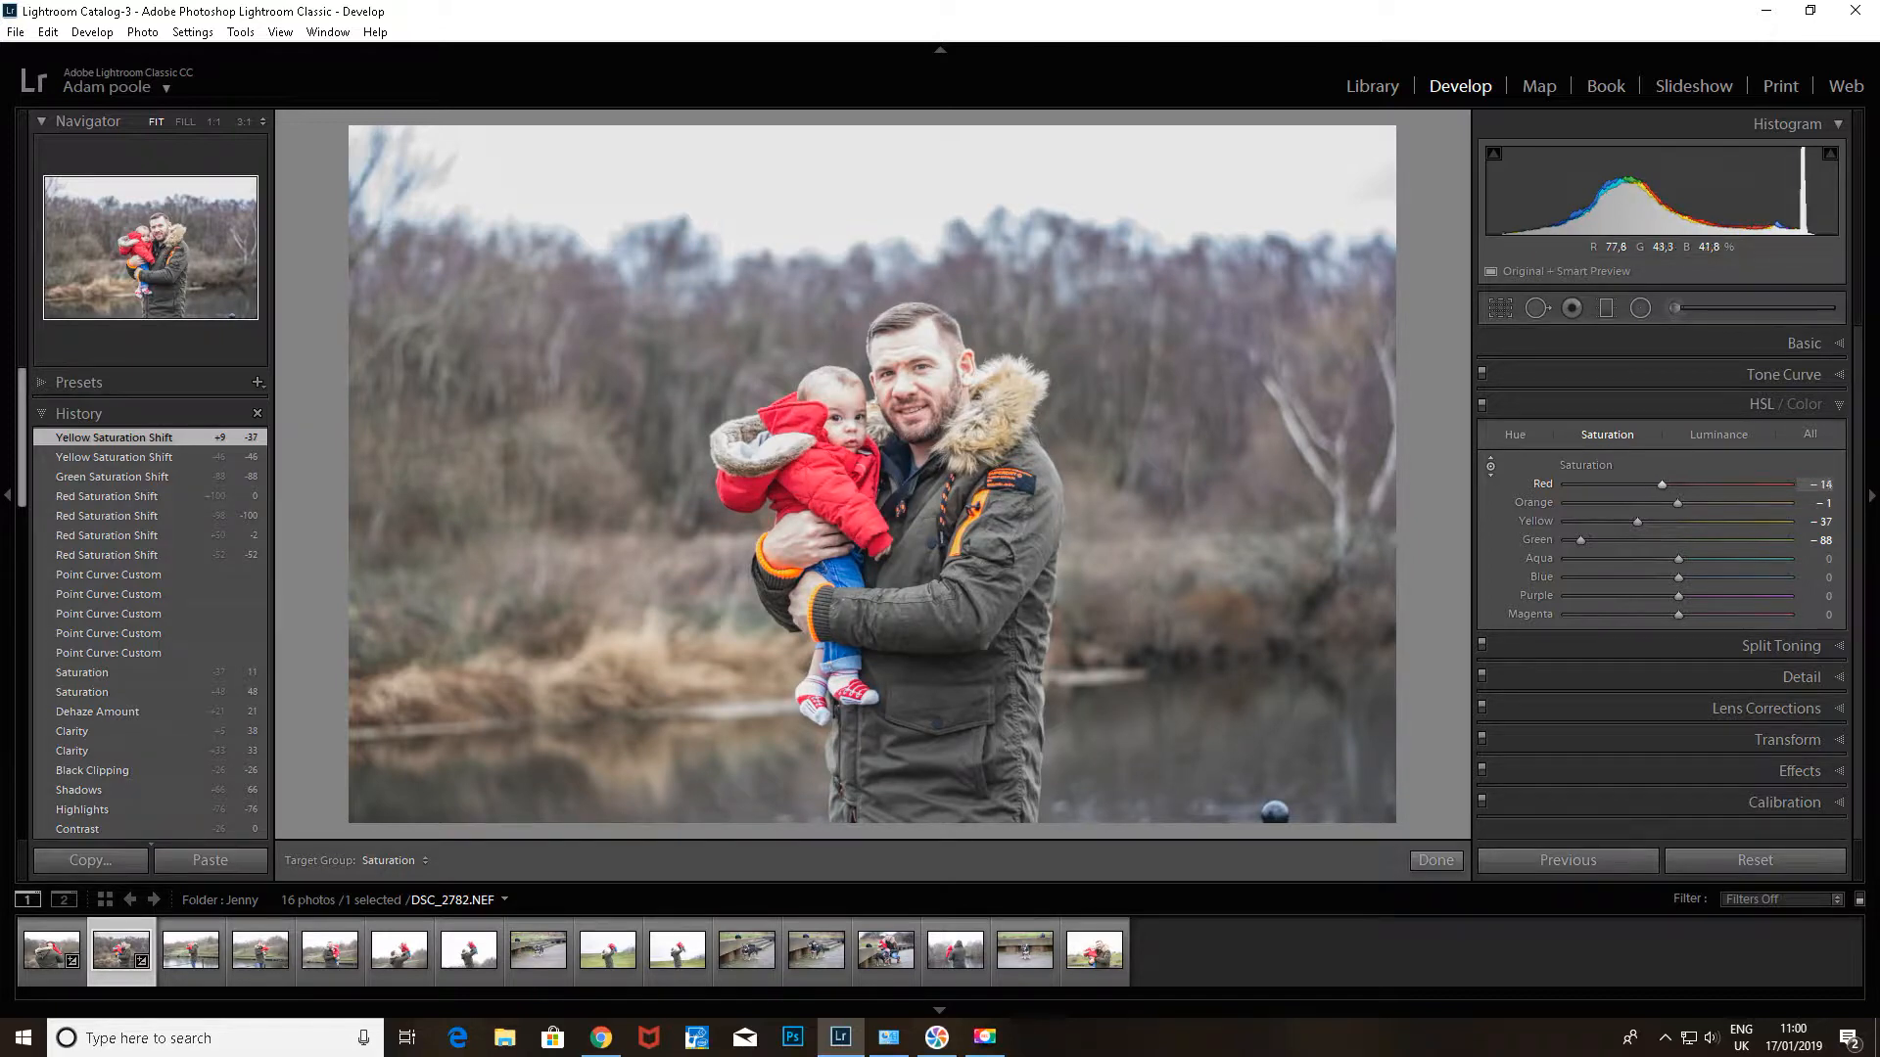
left_click_drag(837, 494, 839, 491)
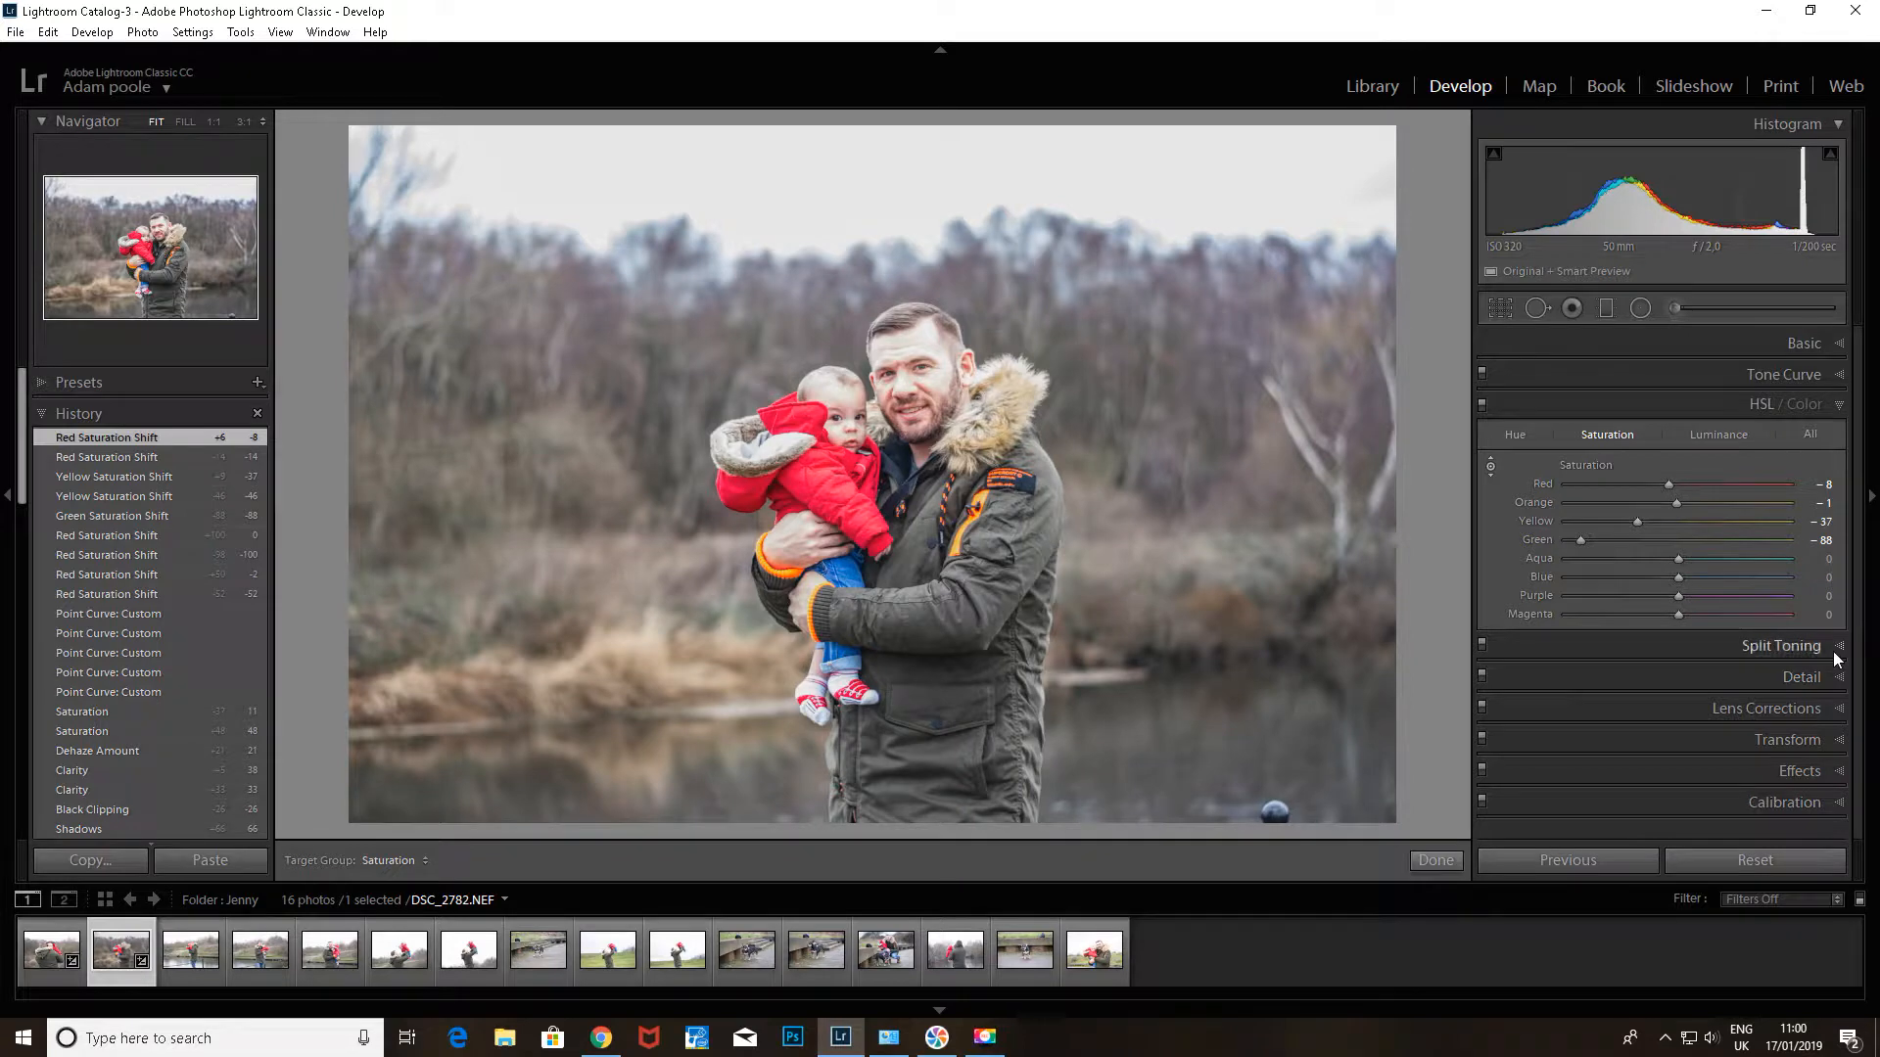
- Set the Sharpening Masking to 78 in the Detail settings while previewing the mask
left_click(1796, 647)
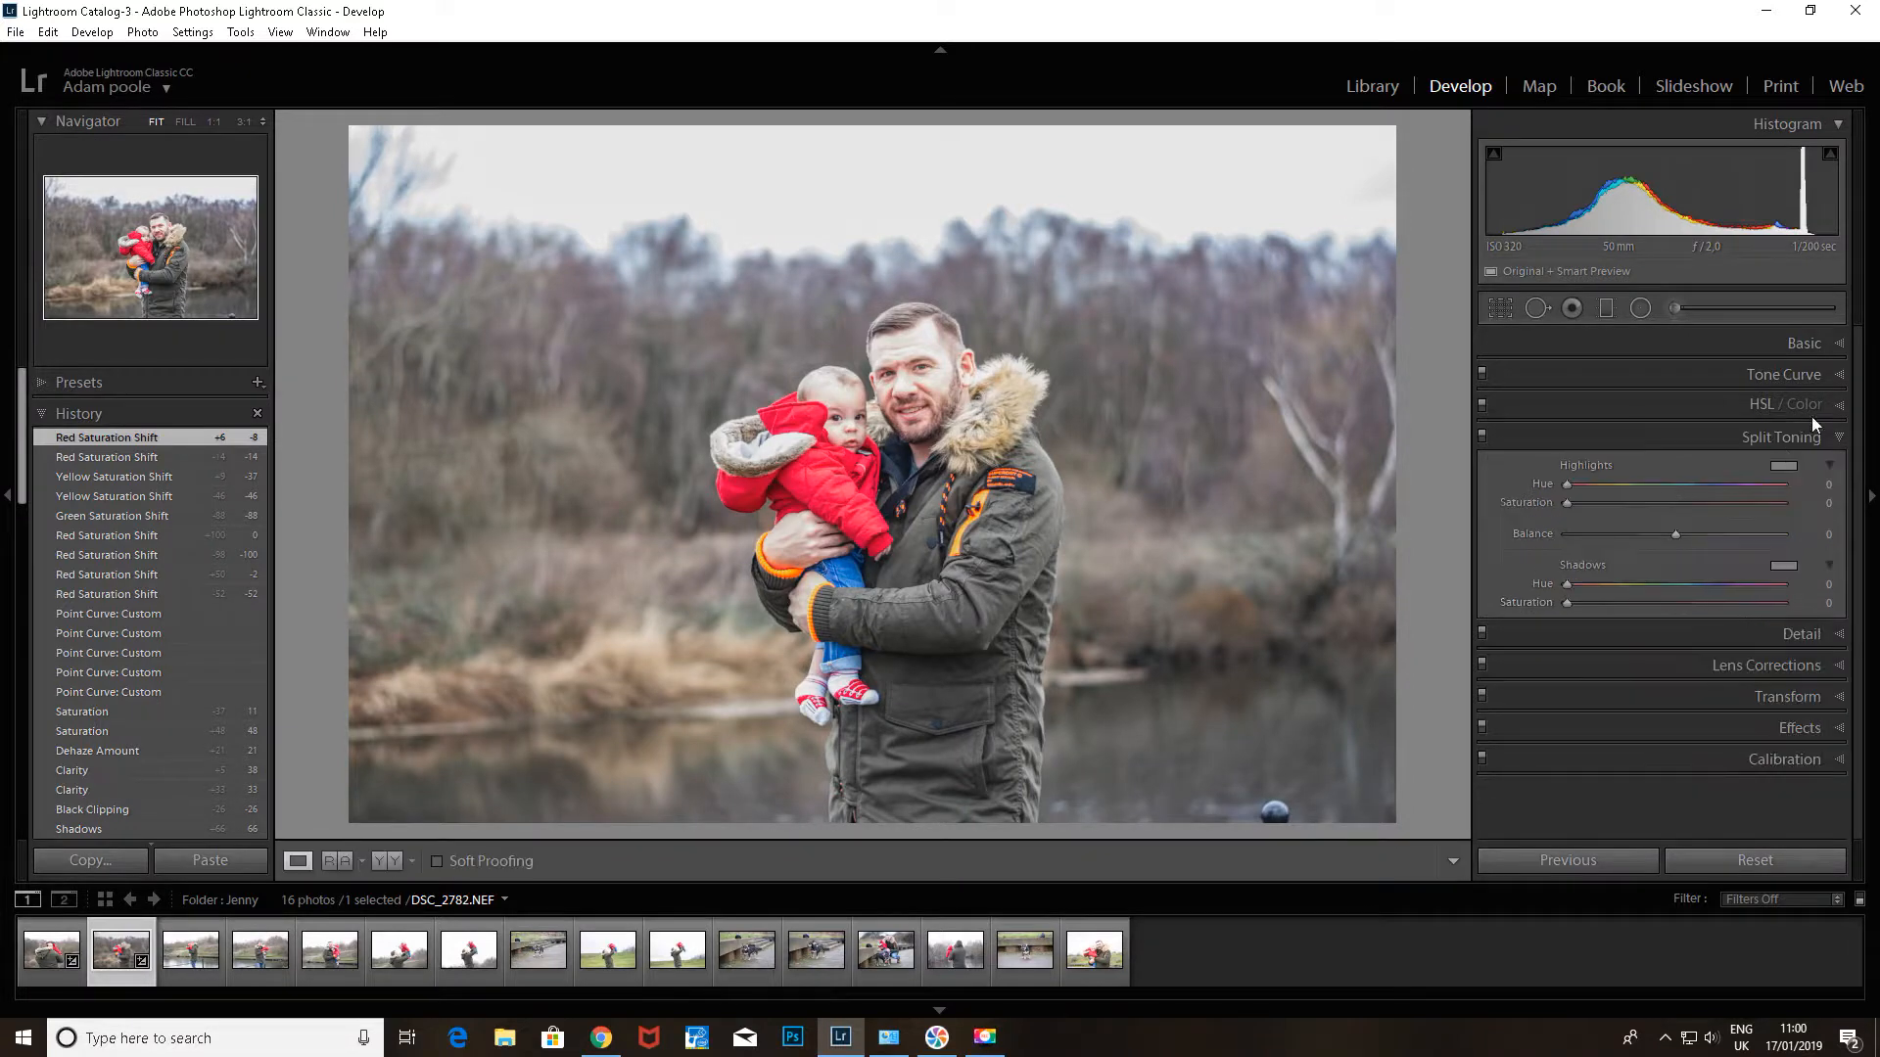
left_click(1833, 637)
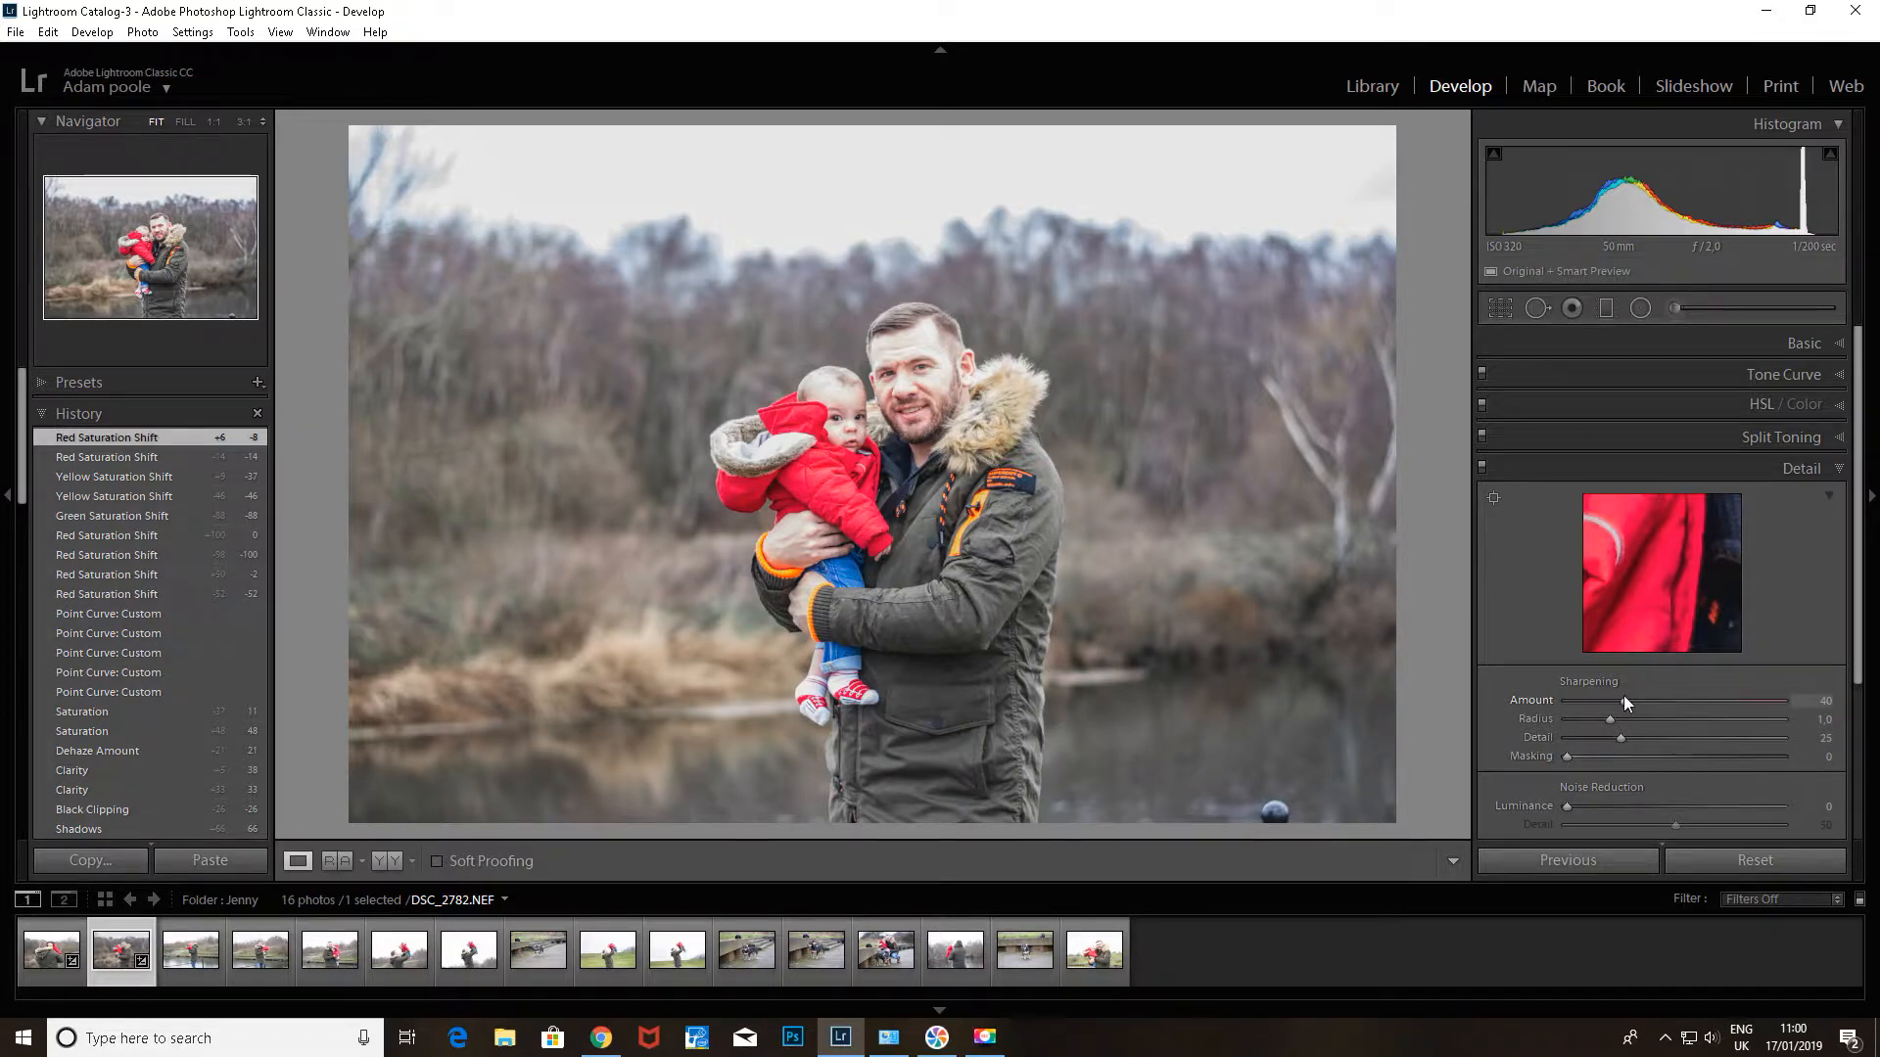
left_click(1566, 756, "alt")
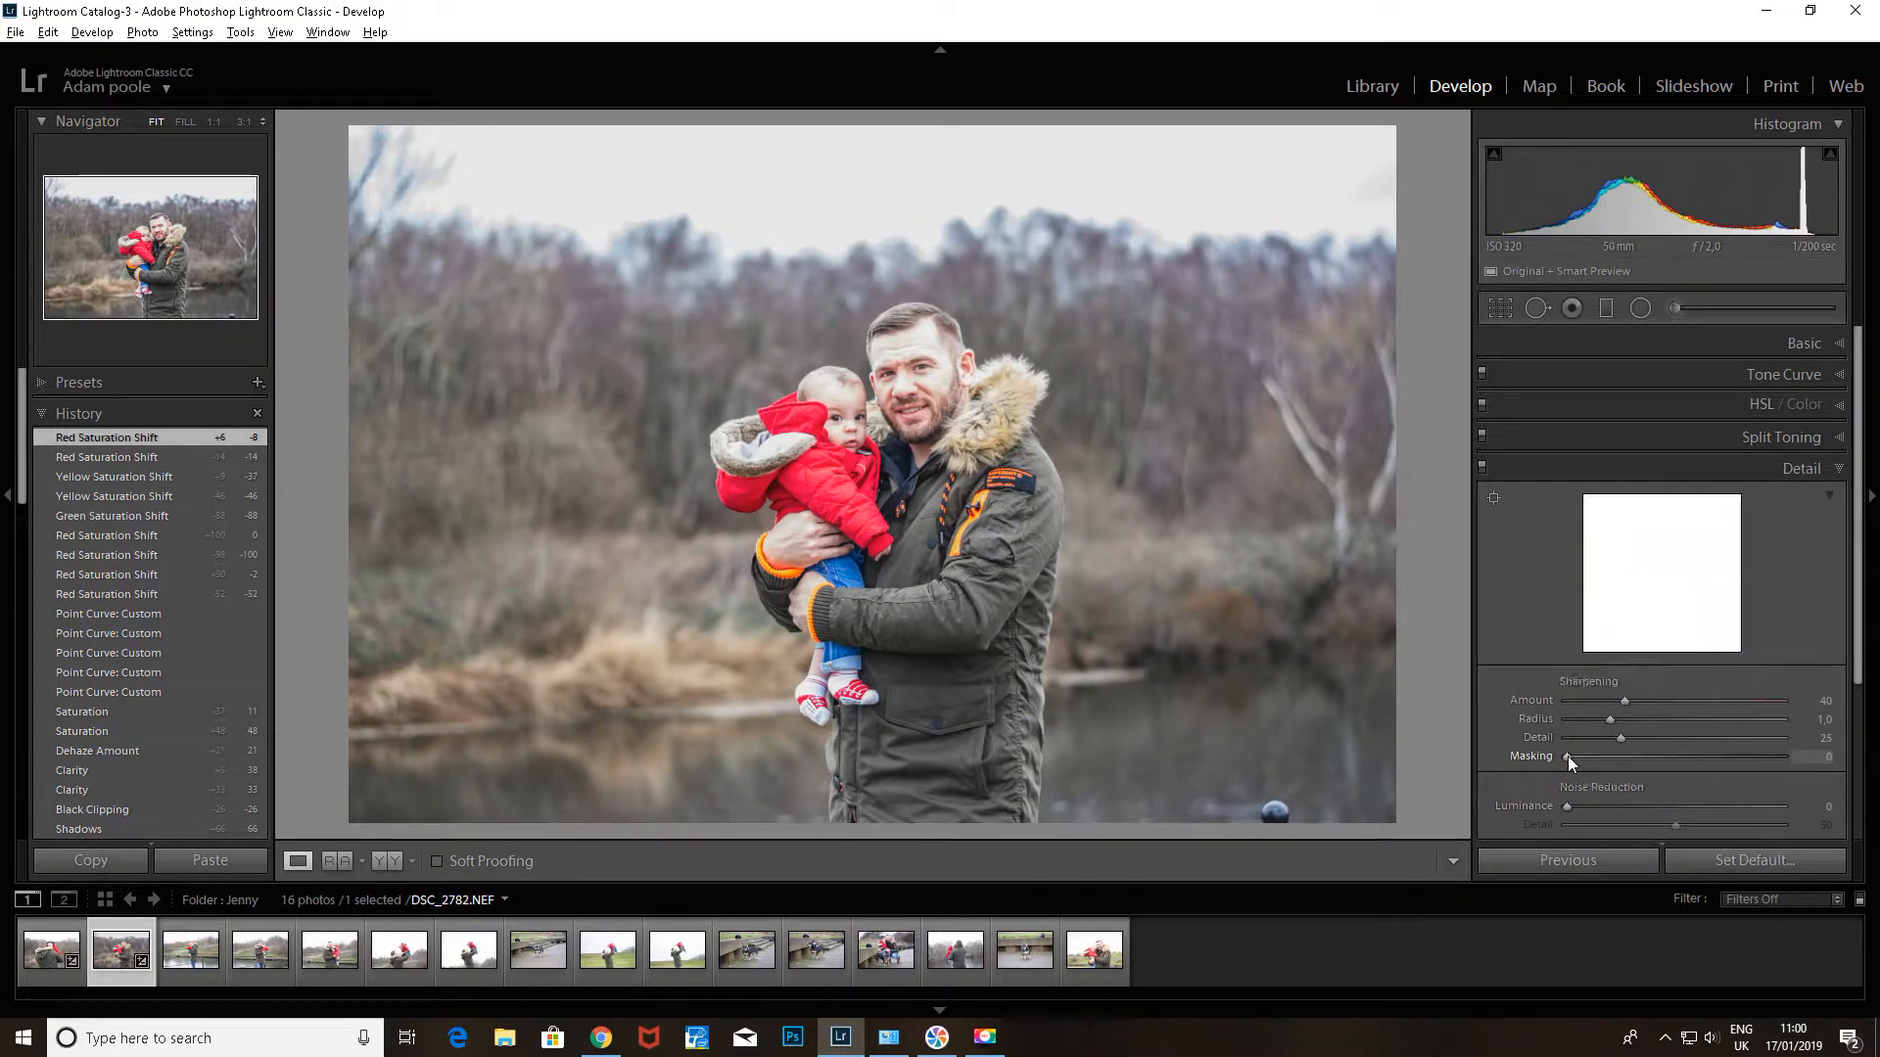
left_click_drag(1566, 756, 1736, 759)
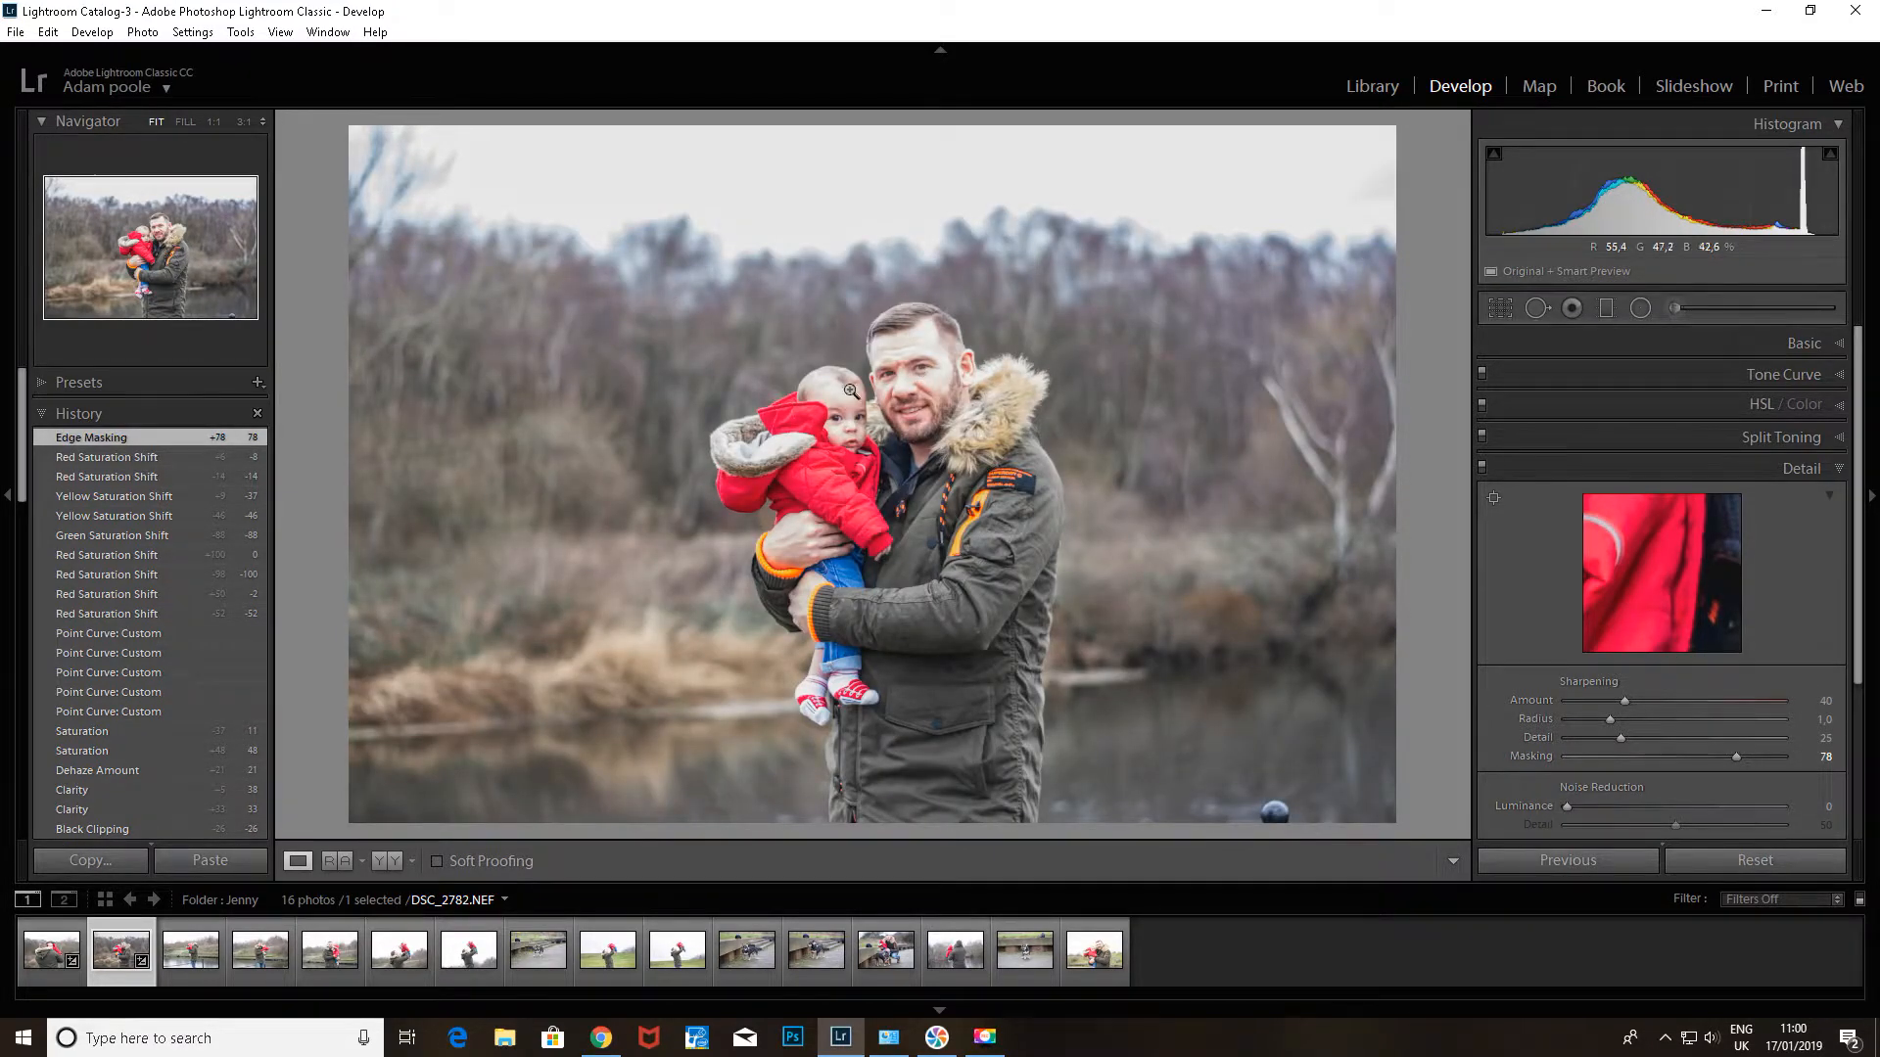
- Try Luminance noise reduction at 38 while checking the faces at 1:1, and return it to 0
left_click(830, 440)
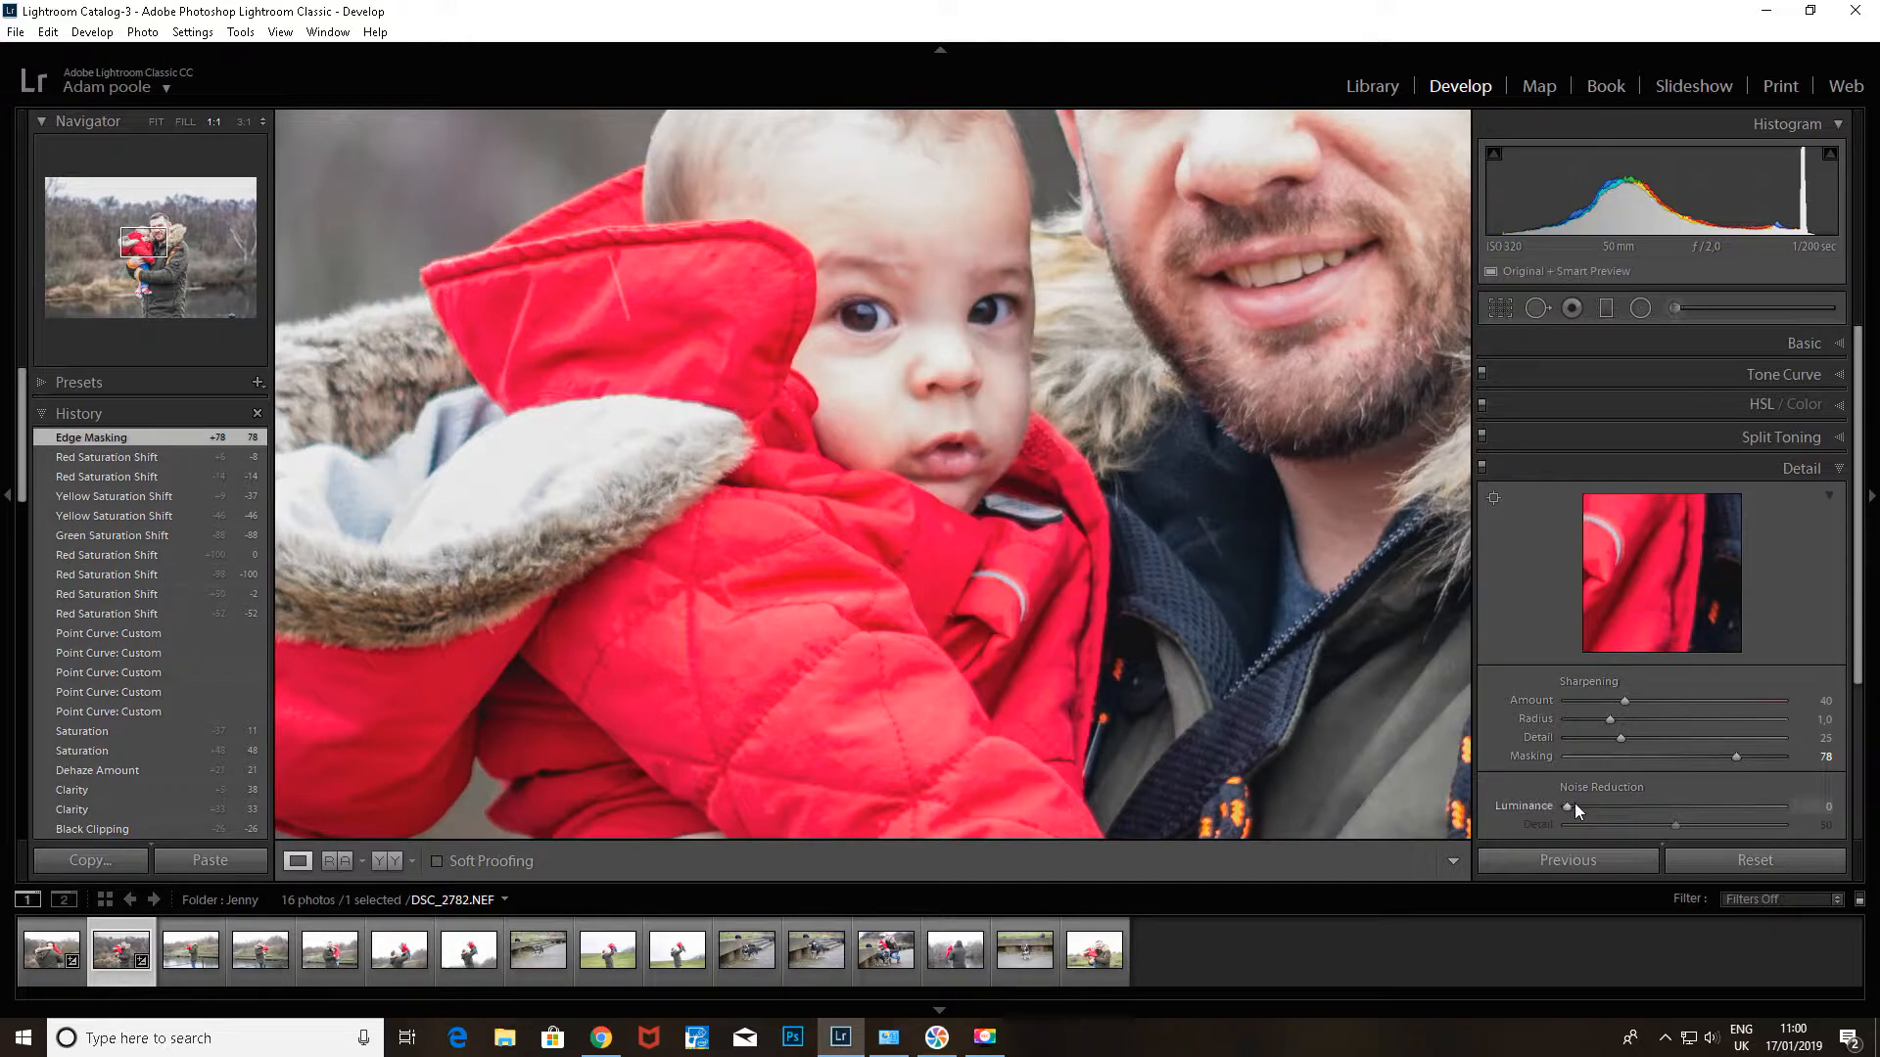
left_click(1650, 804)
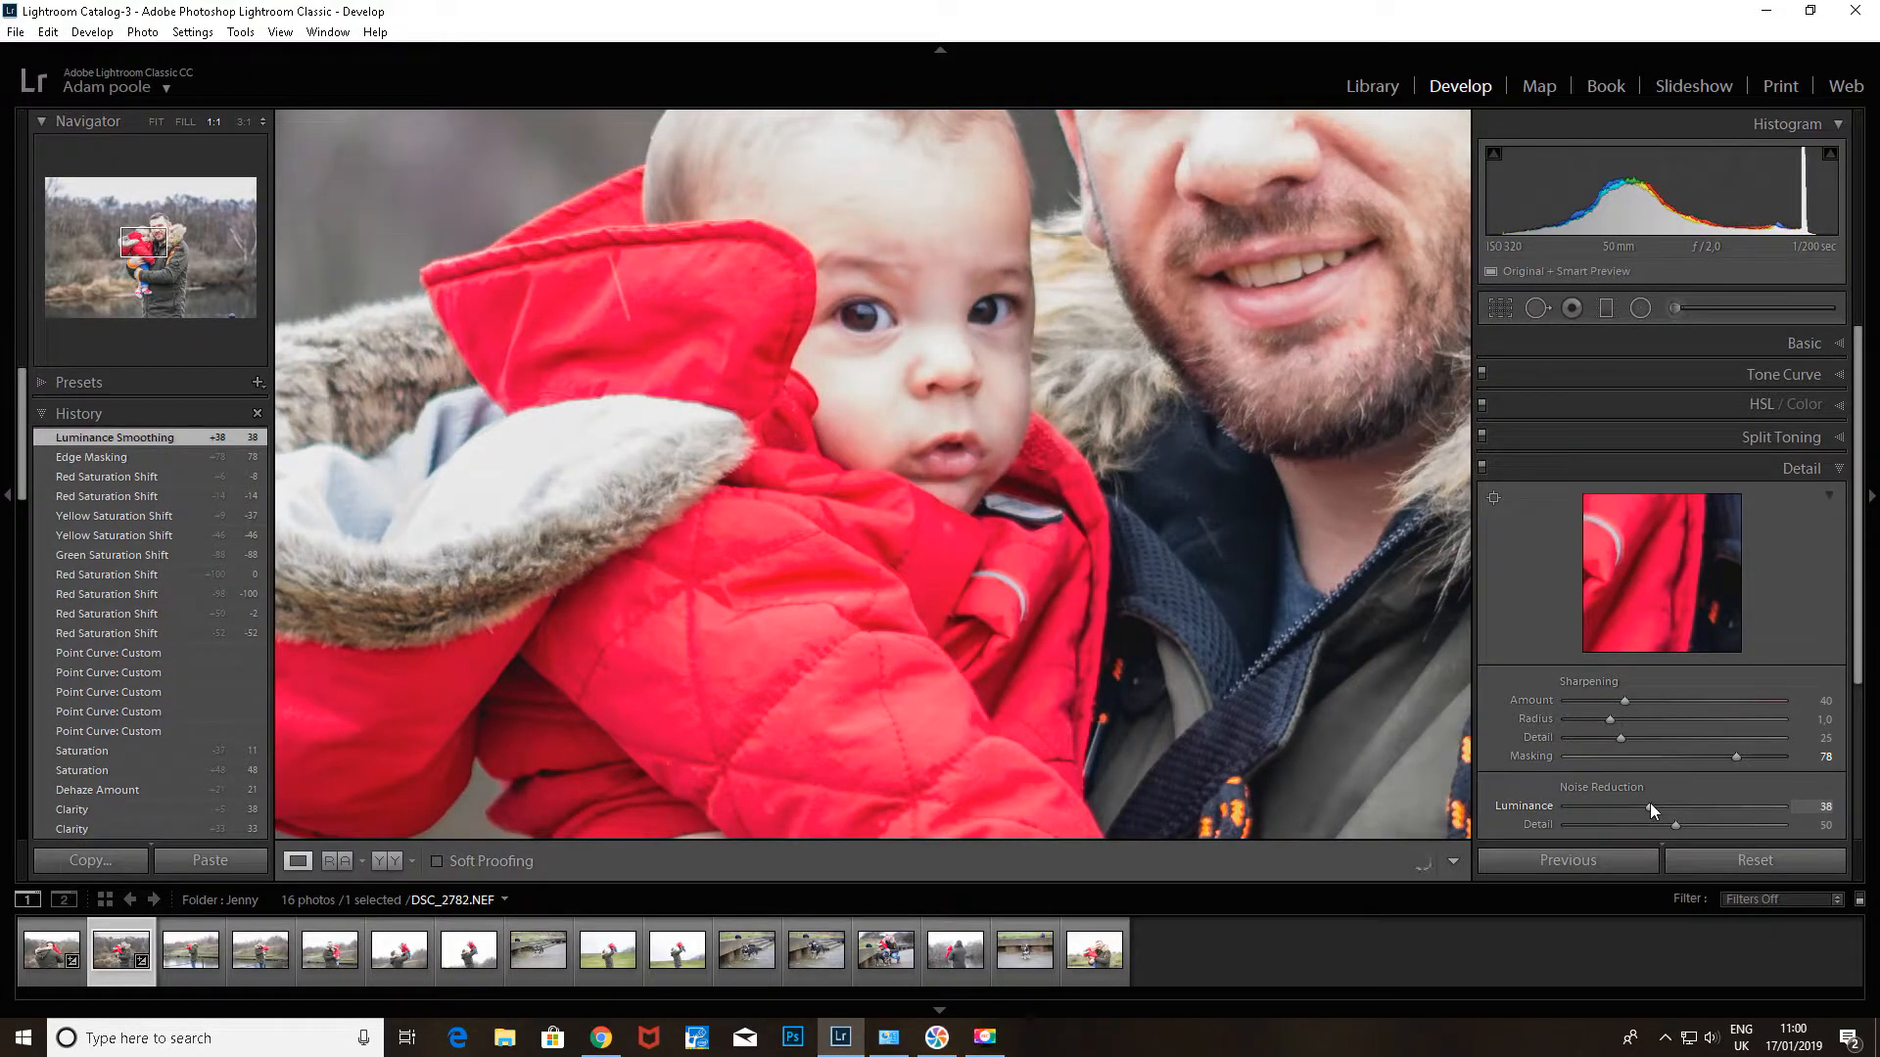
left_click_drag(993, 347, 946, 470)
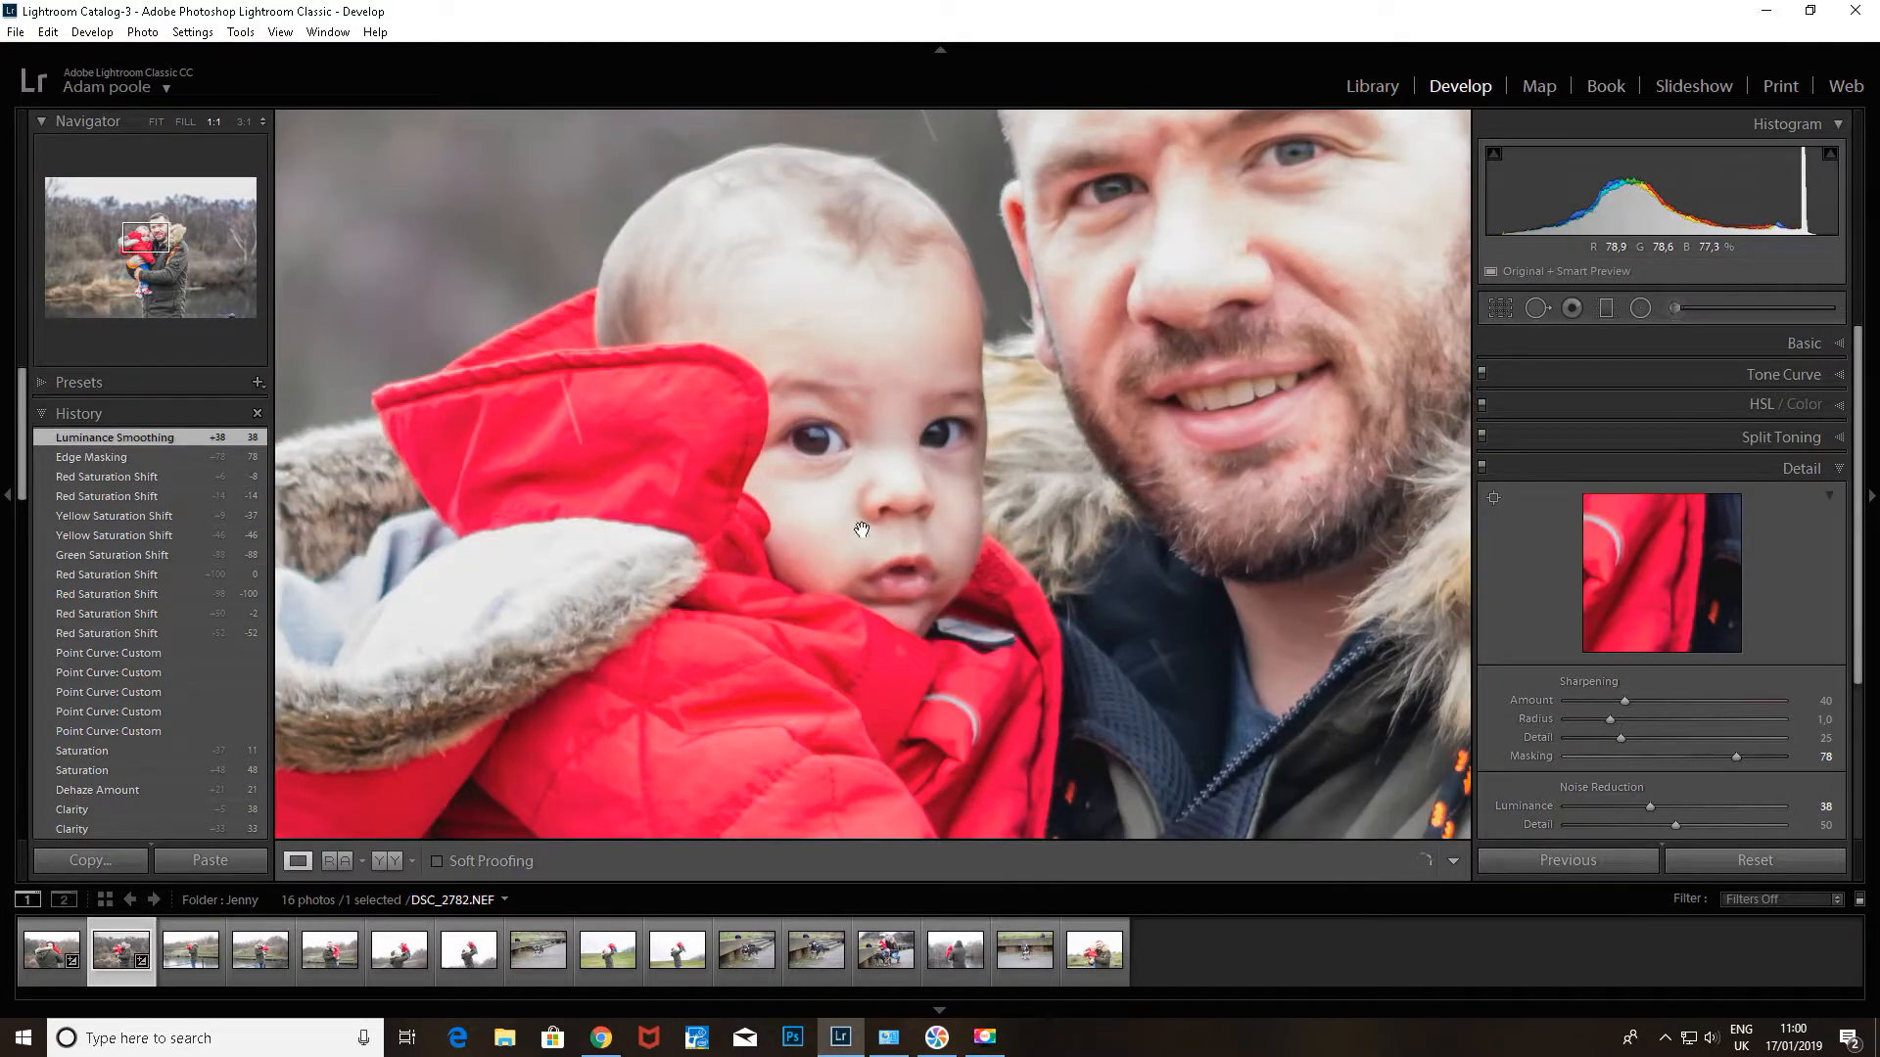
left_click_drag(1608, 807, 1555, 807)
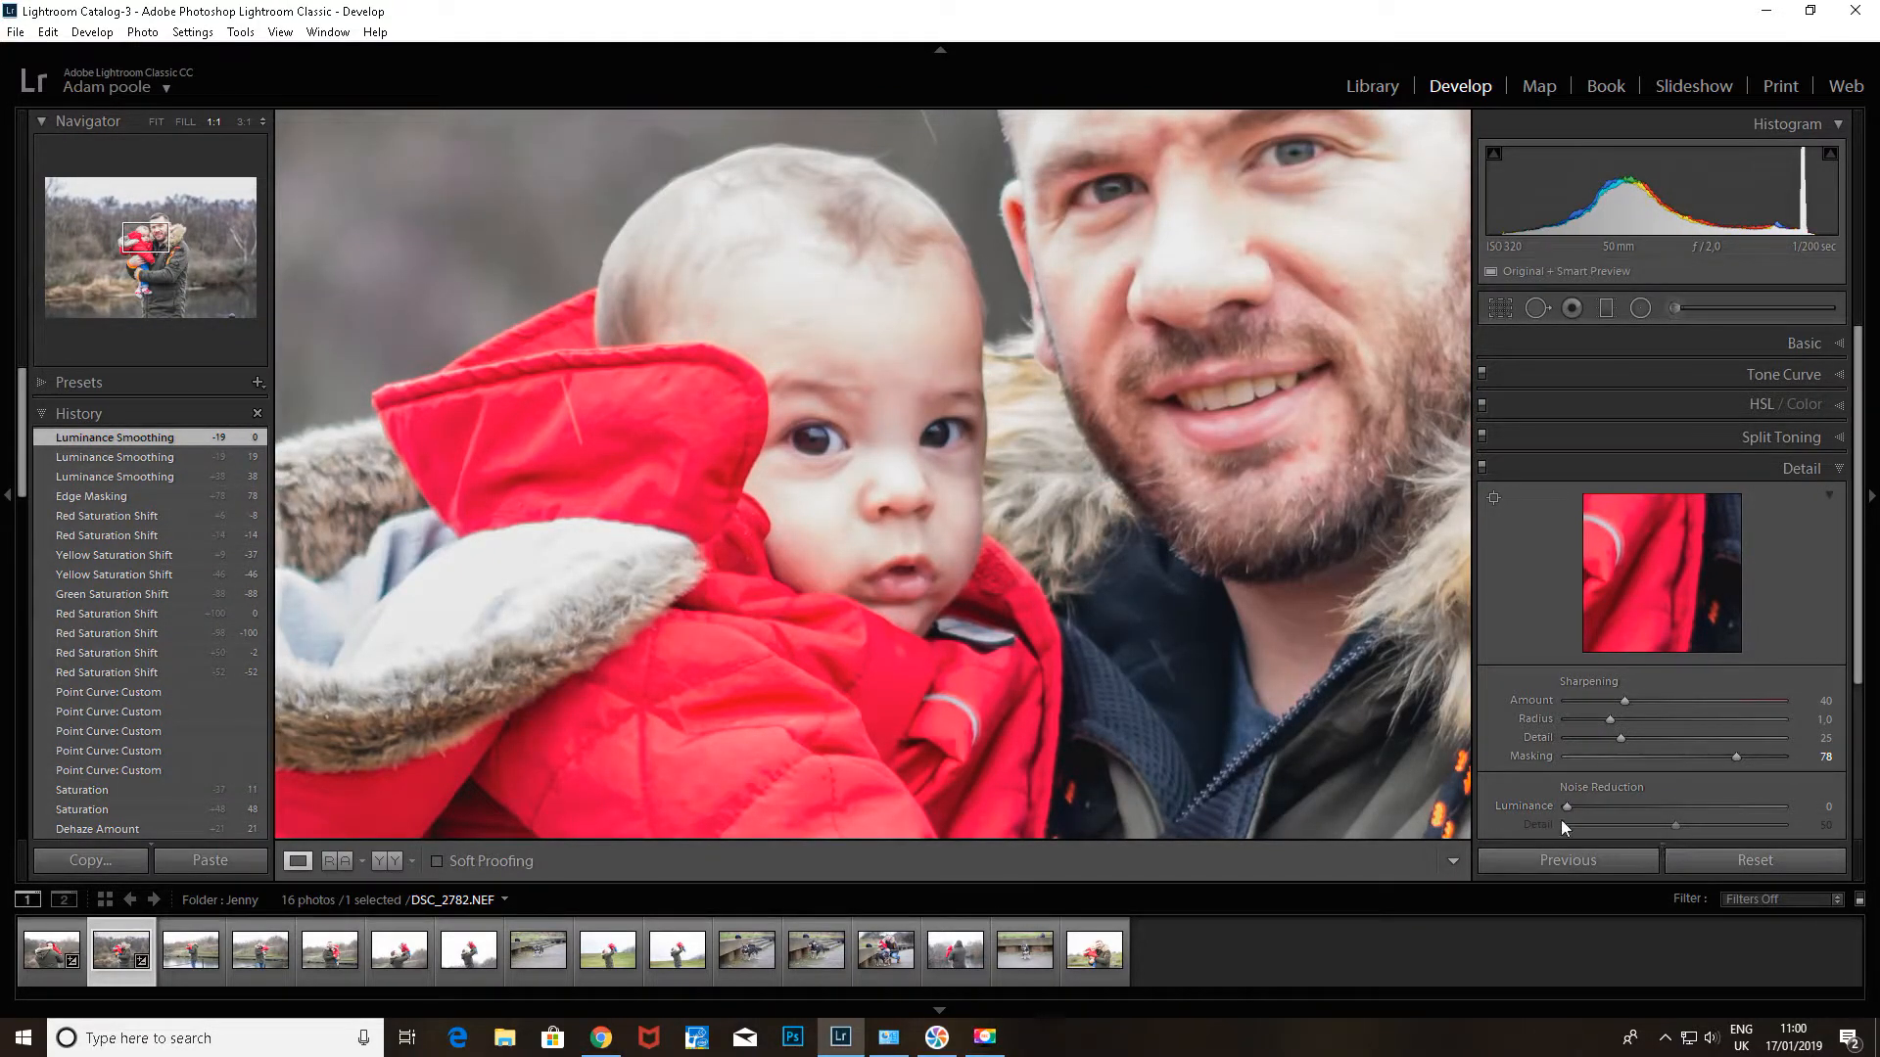
- Try a Grain Amount of 52 in the Effects settings and reset it to 0
scroll(1606, 795, "down", 3)
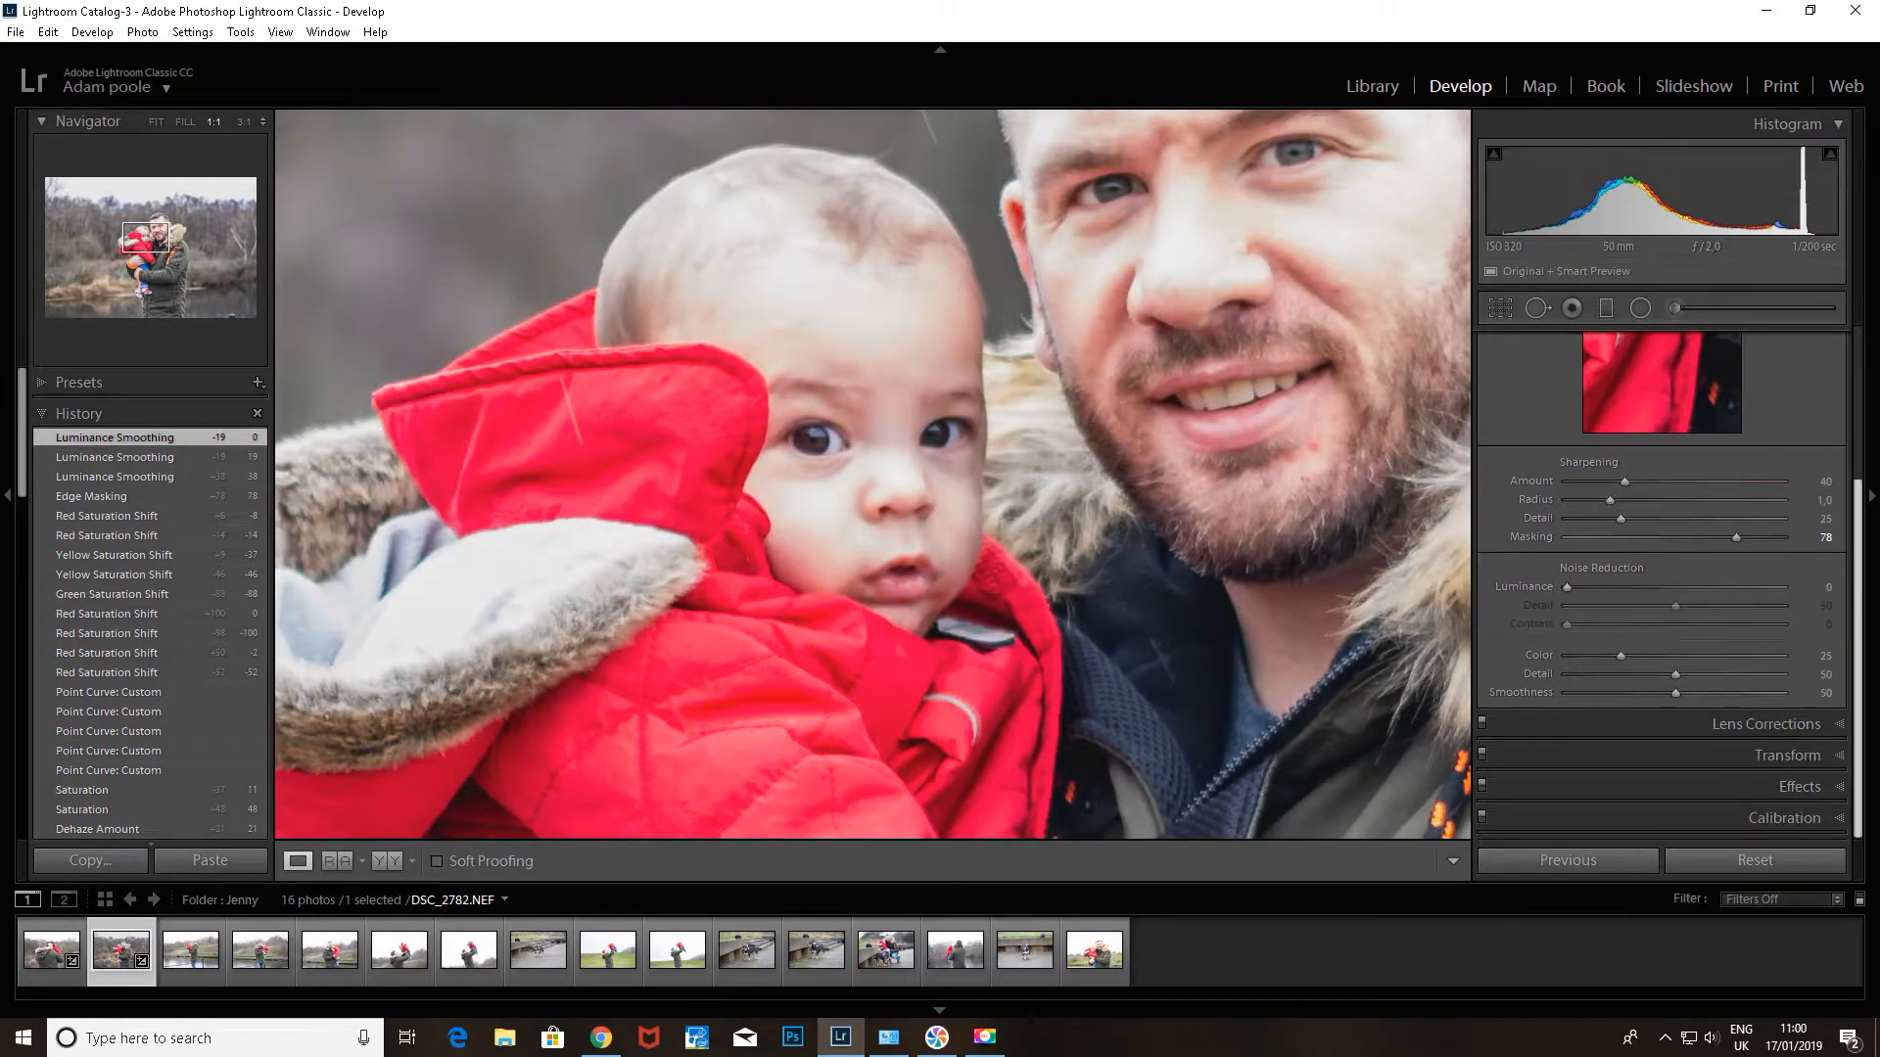
left_click(1799, 787)
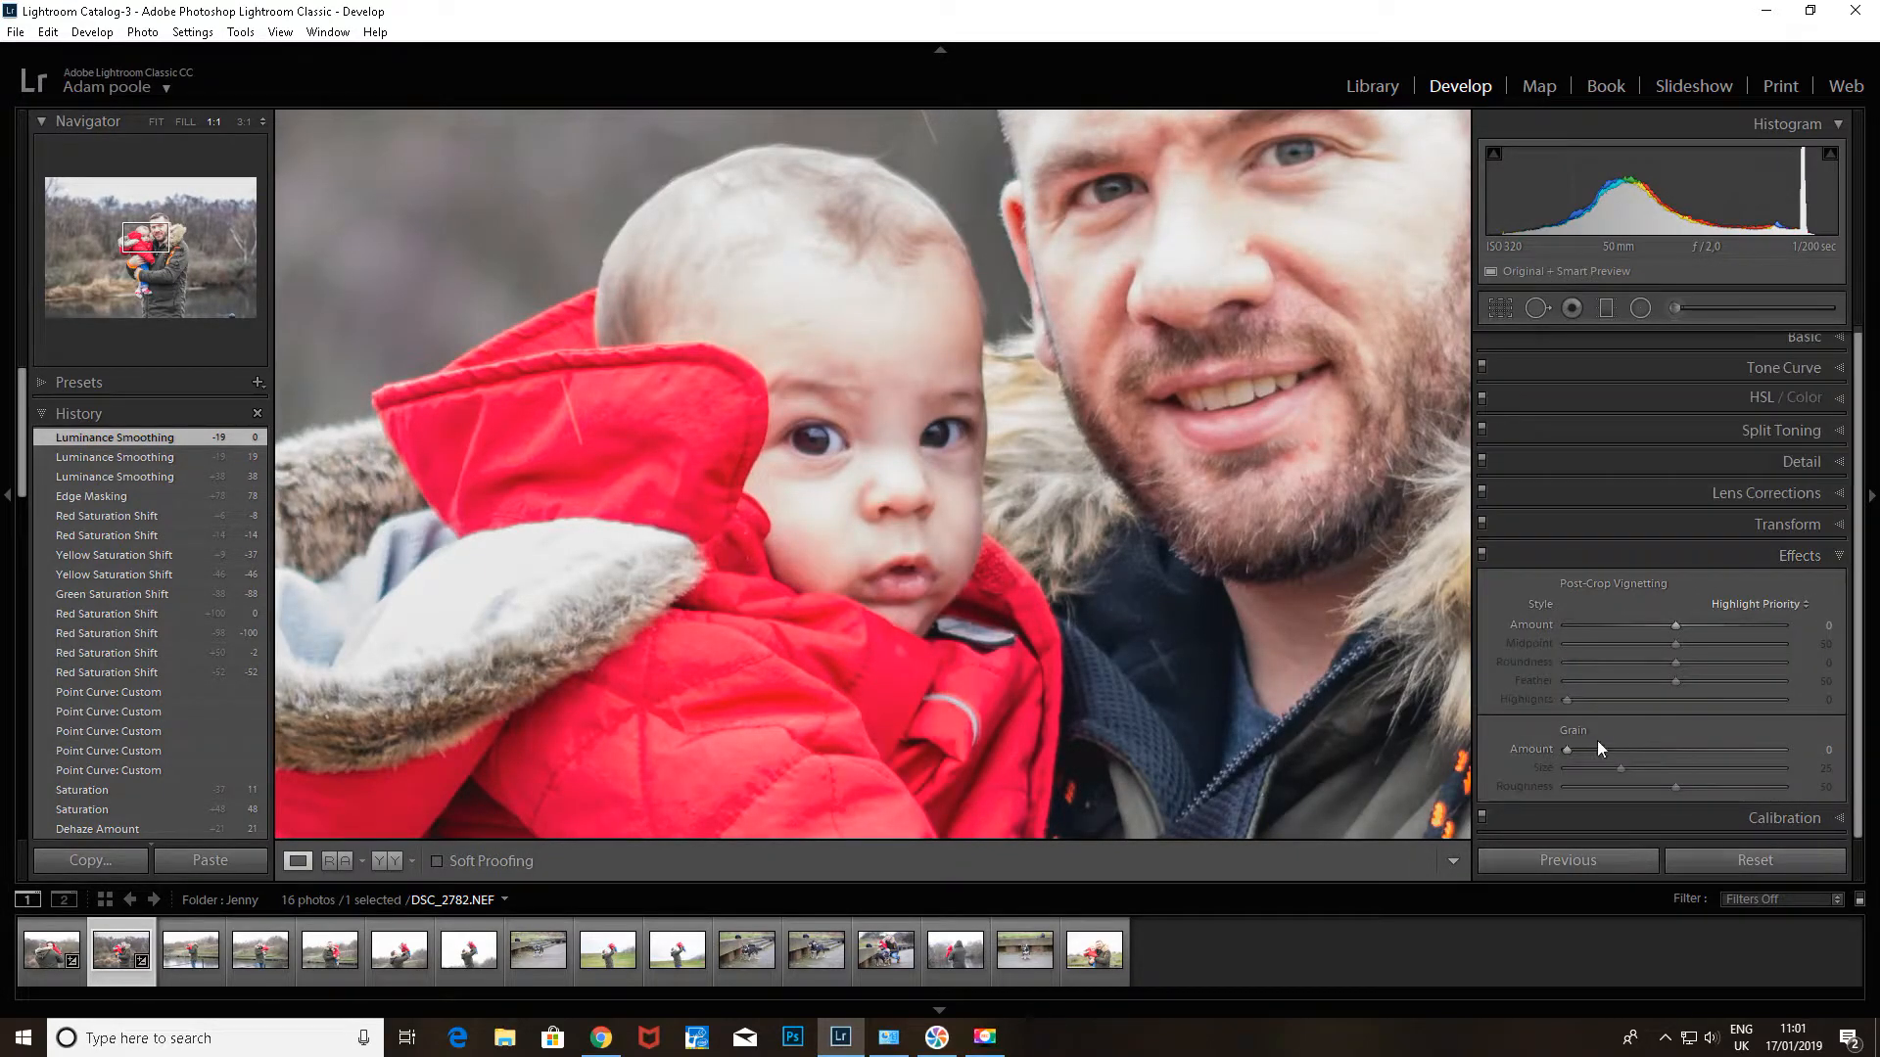
left_click(1678, 749)
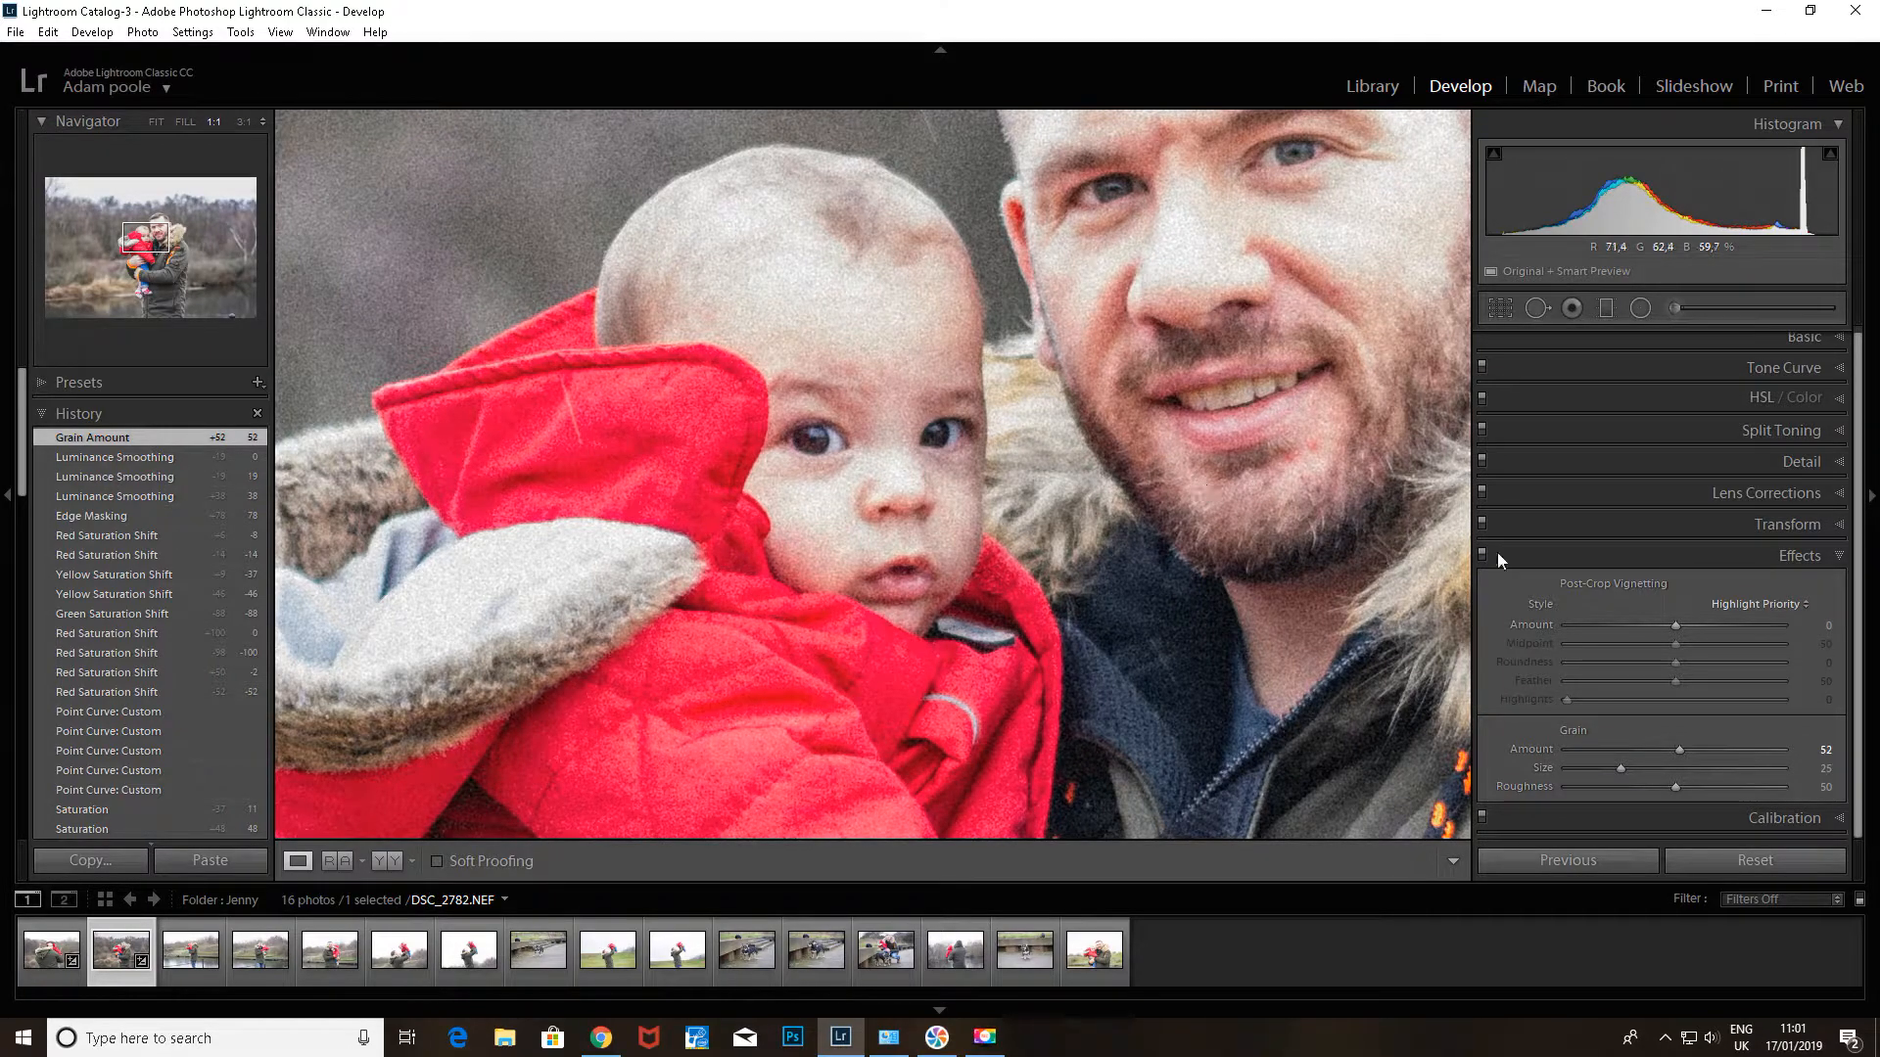
double_click(1565, 748)
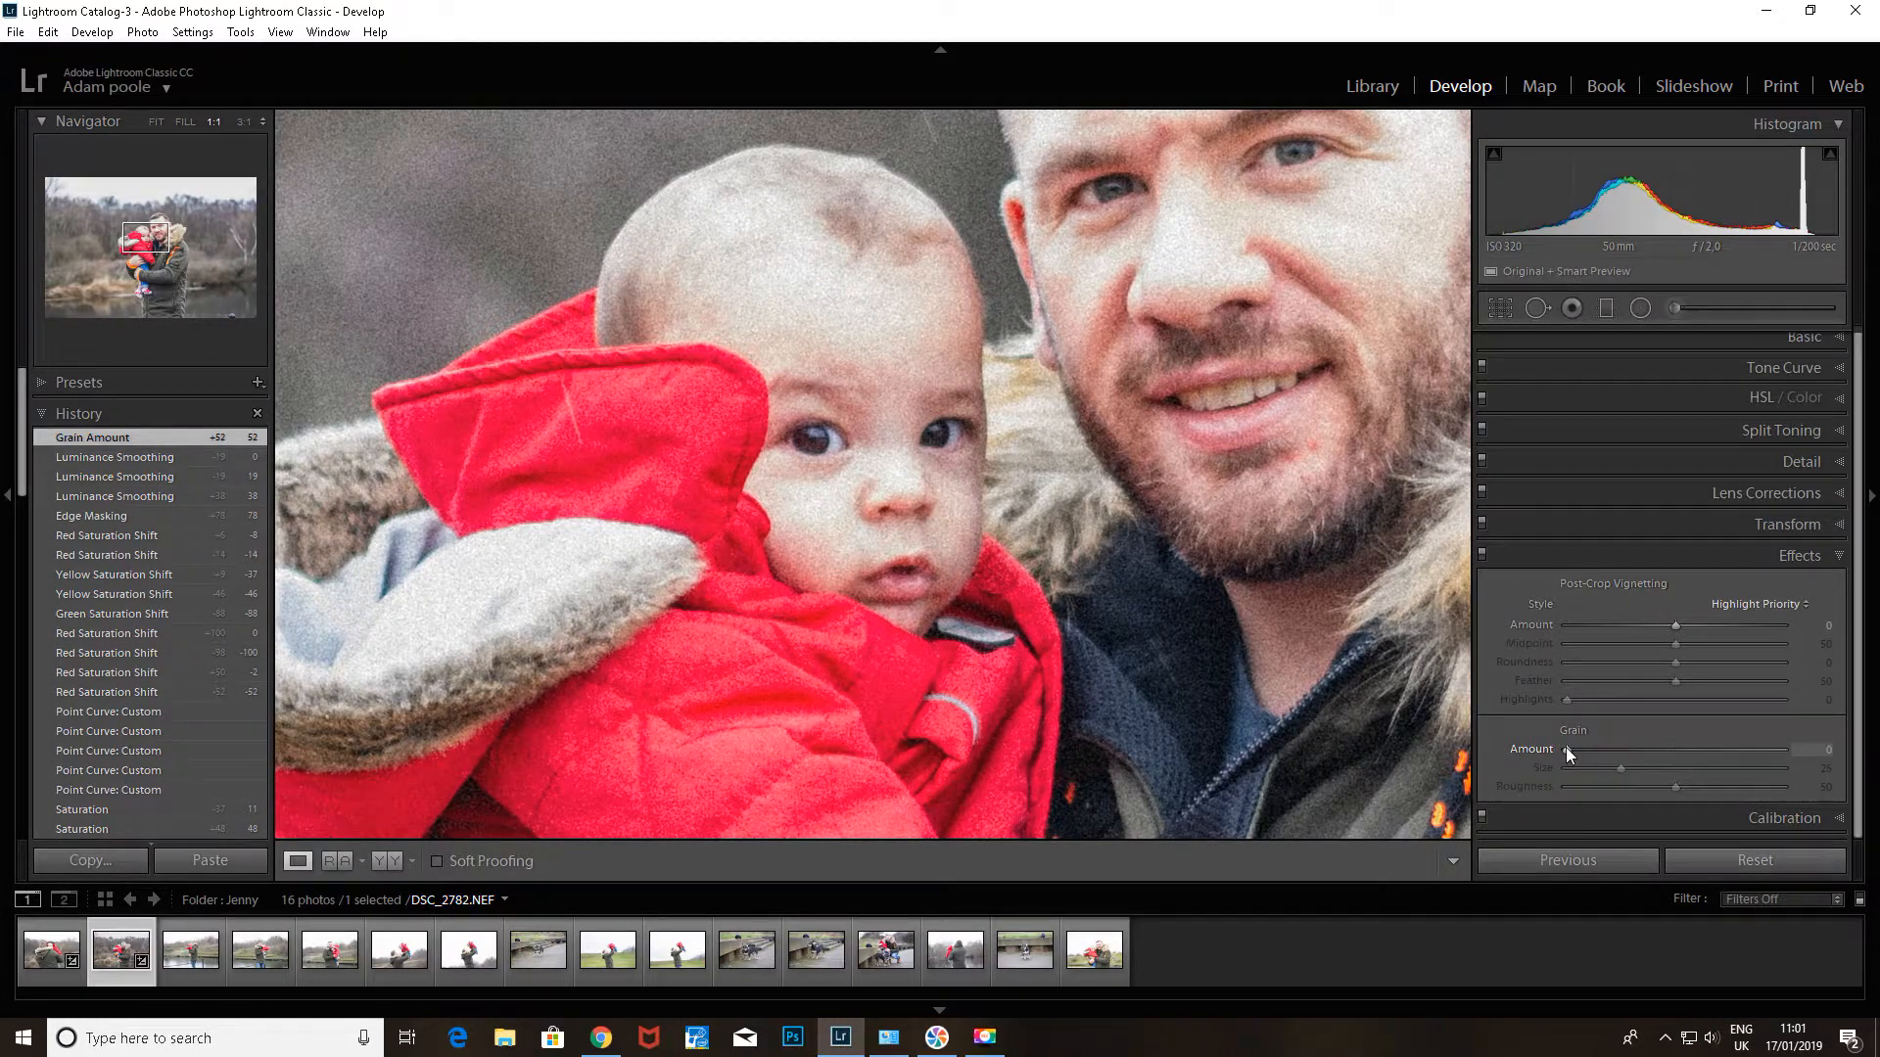
- Look at the Transform settings, return to the Effects settings and zoom out to view the whole photo
left_click(1840, 527)
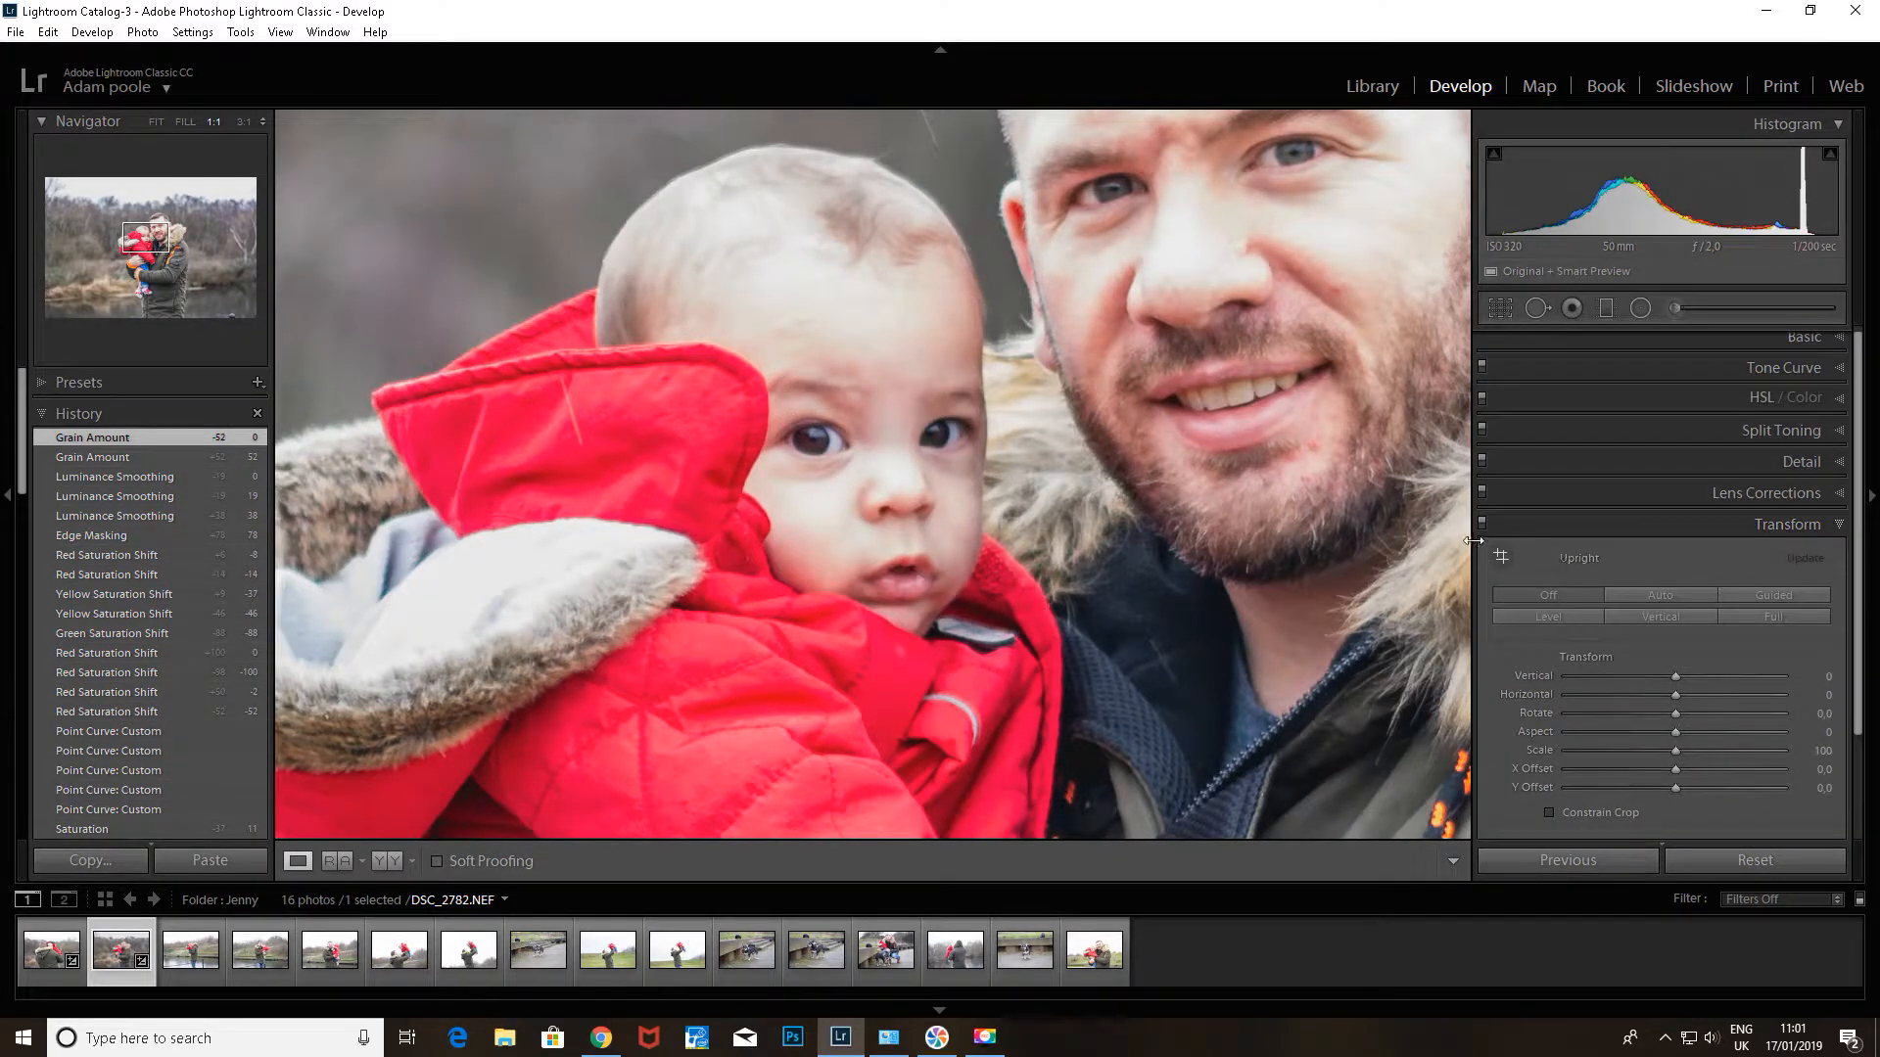
left_click(1835, 528)
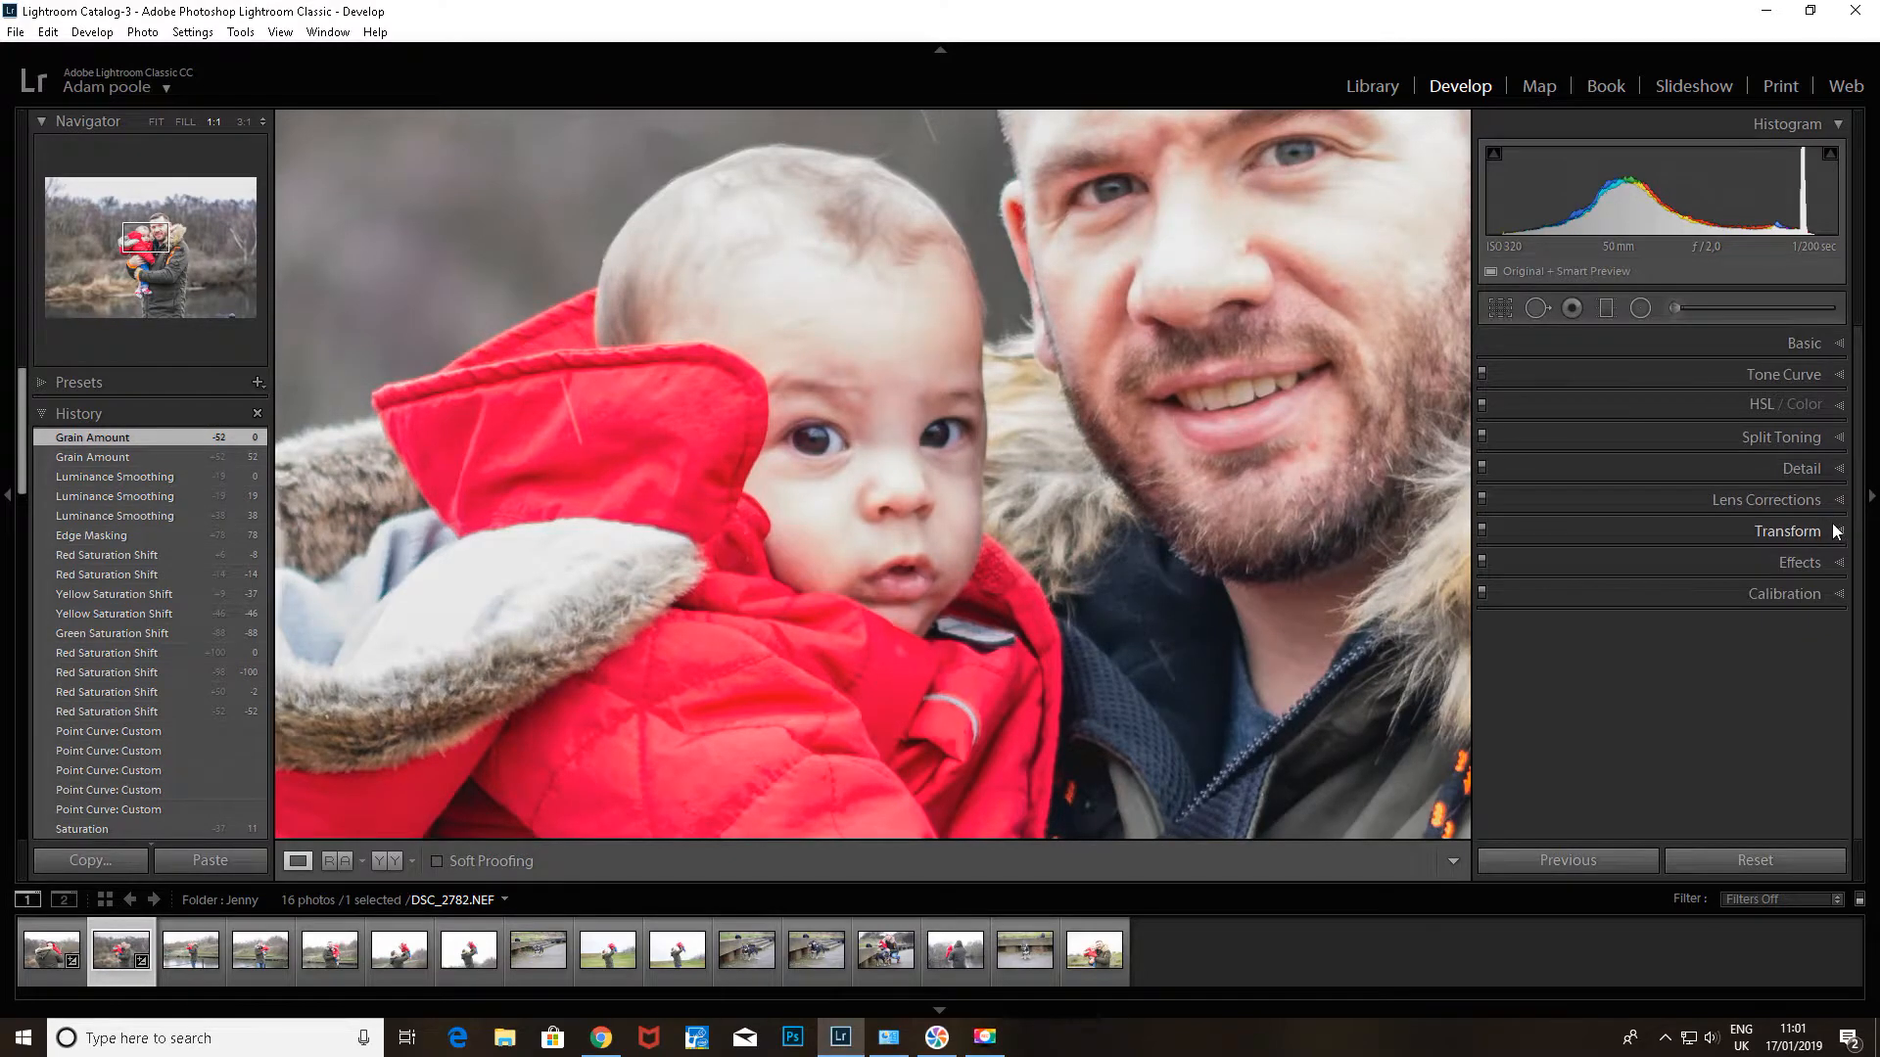
left_click(1838, 566)
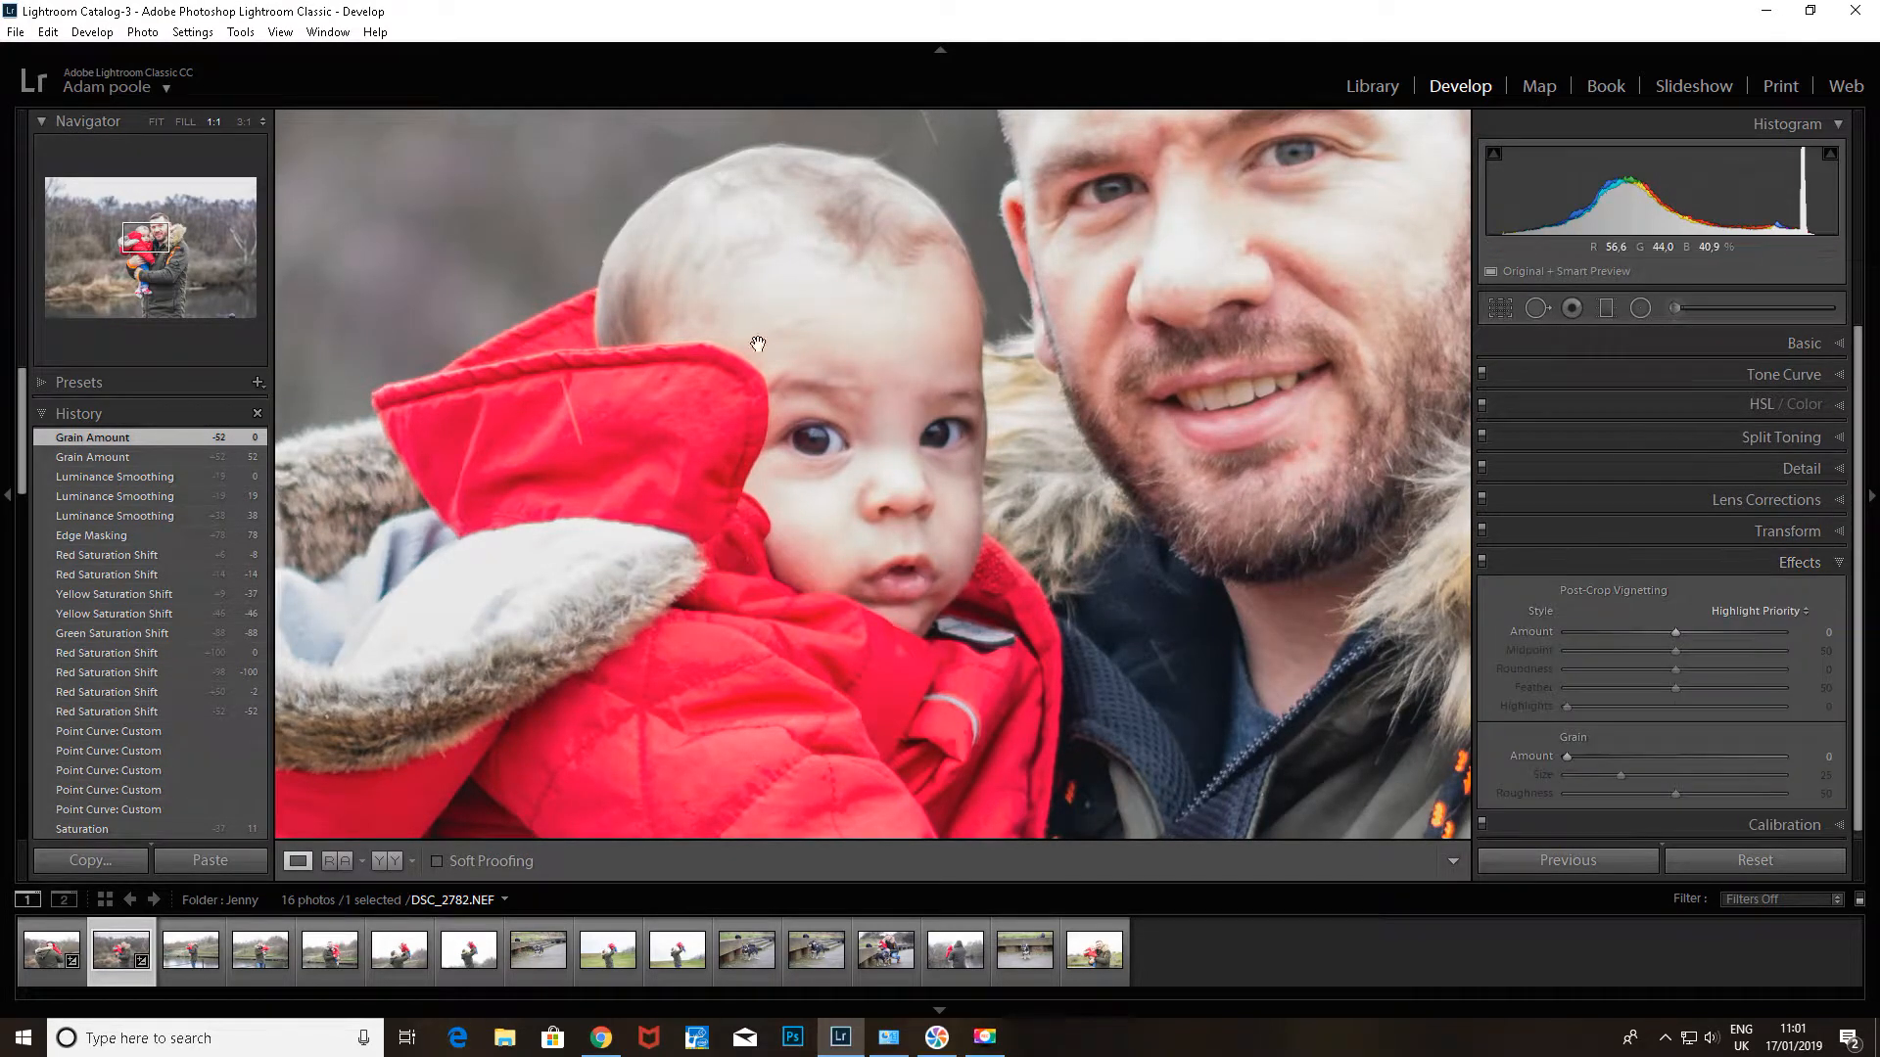
left_click(185, 120)
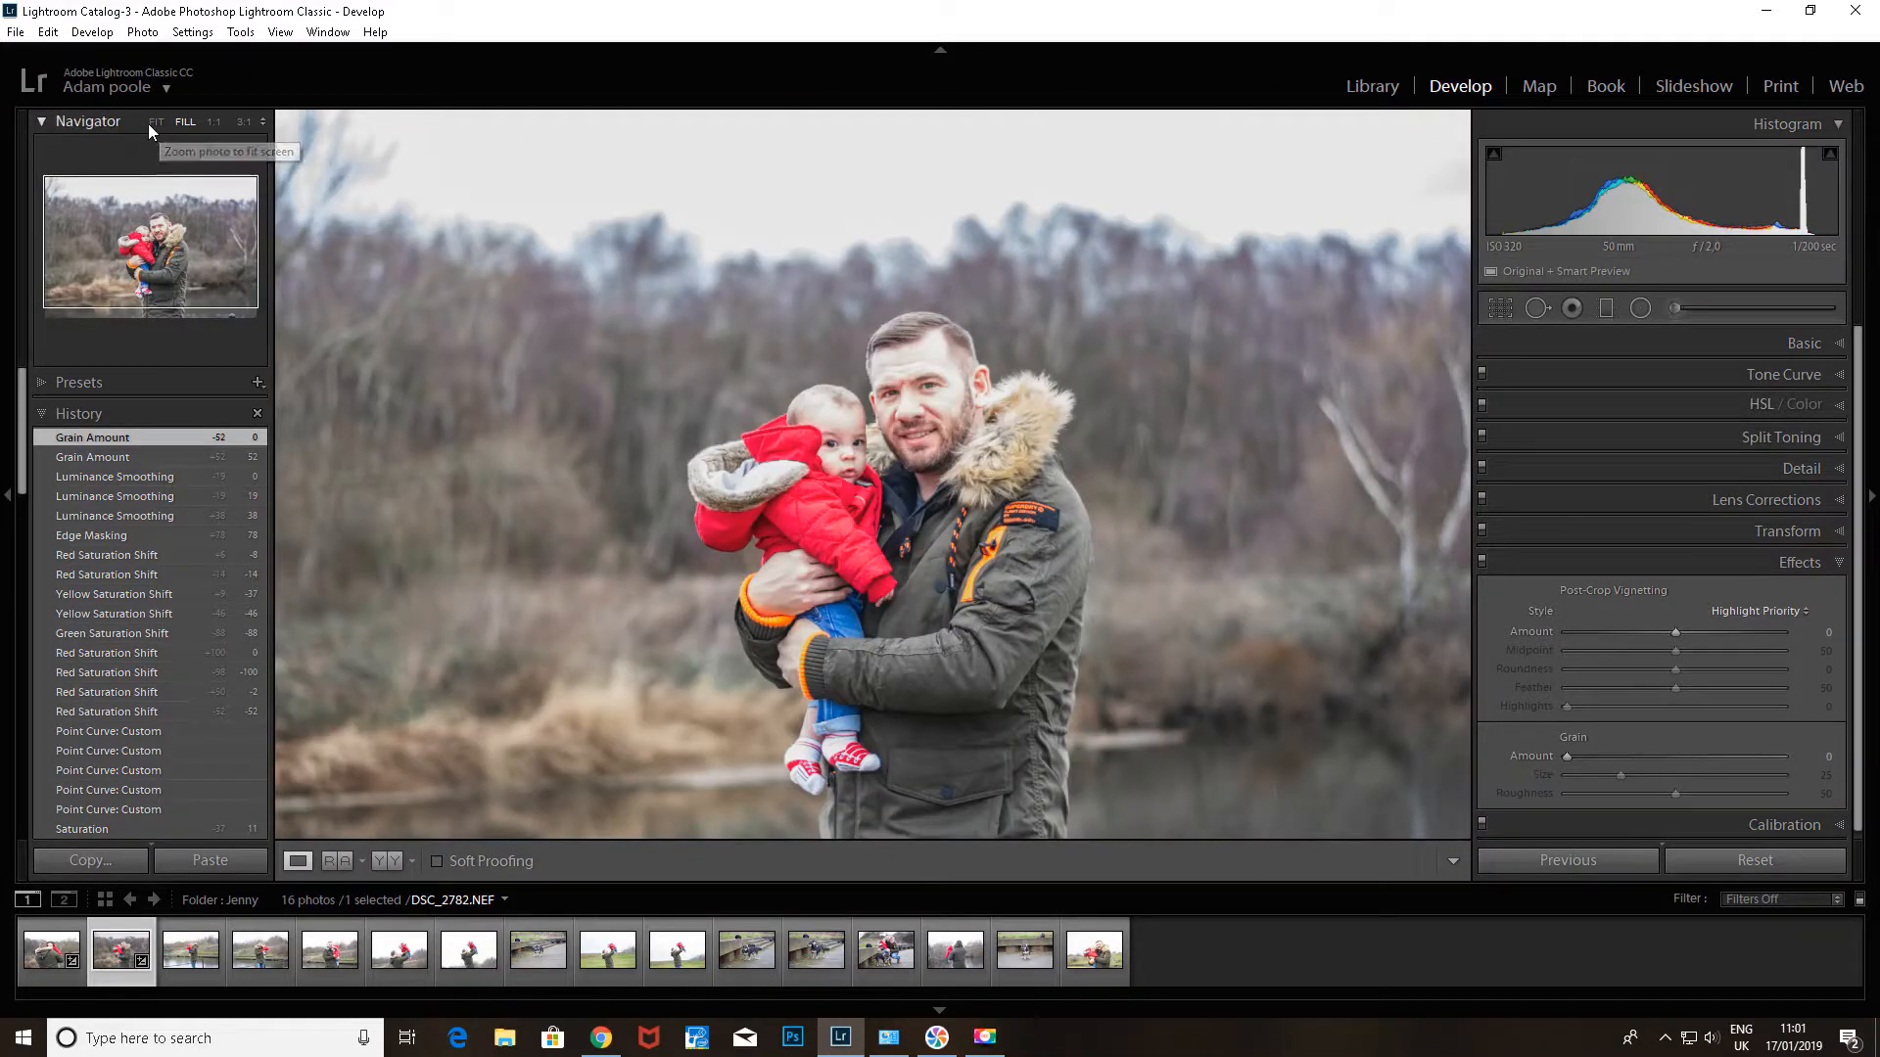
left_click(149, 123)
left_click(51, 120)
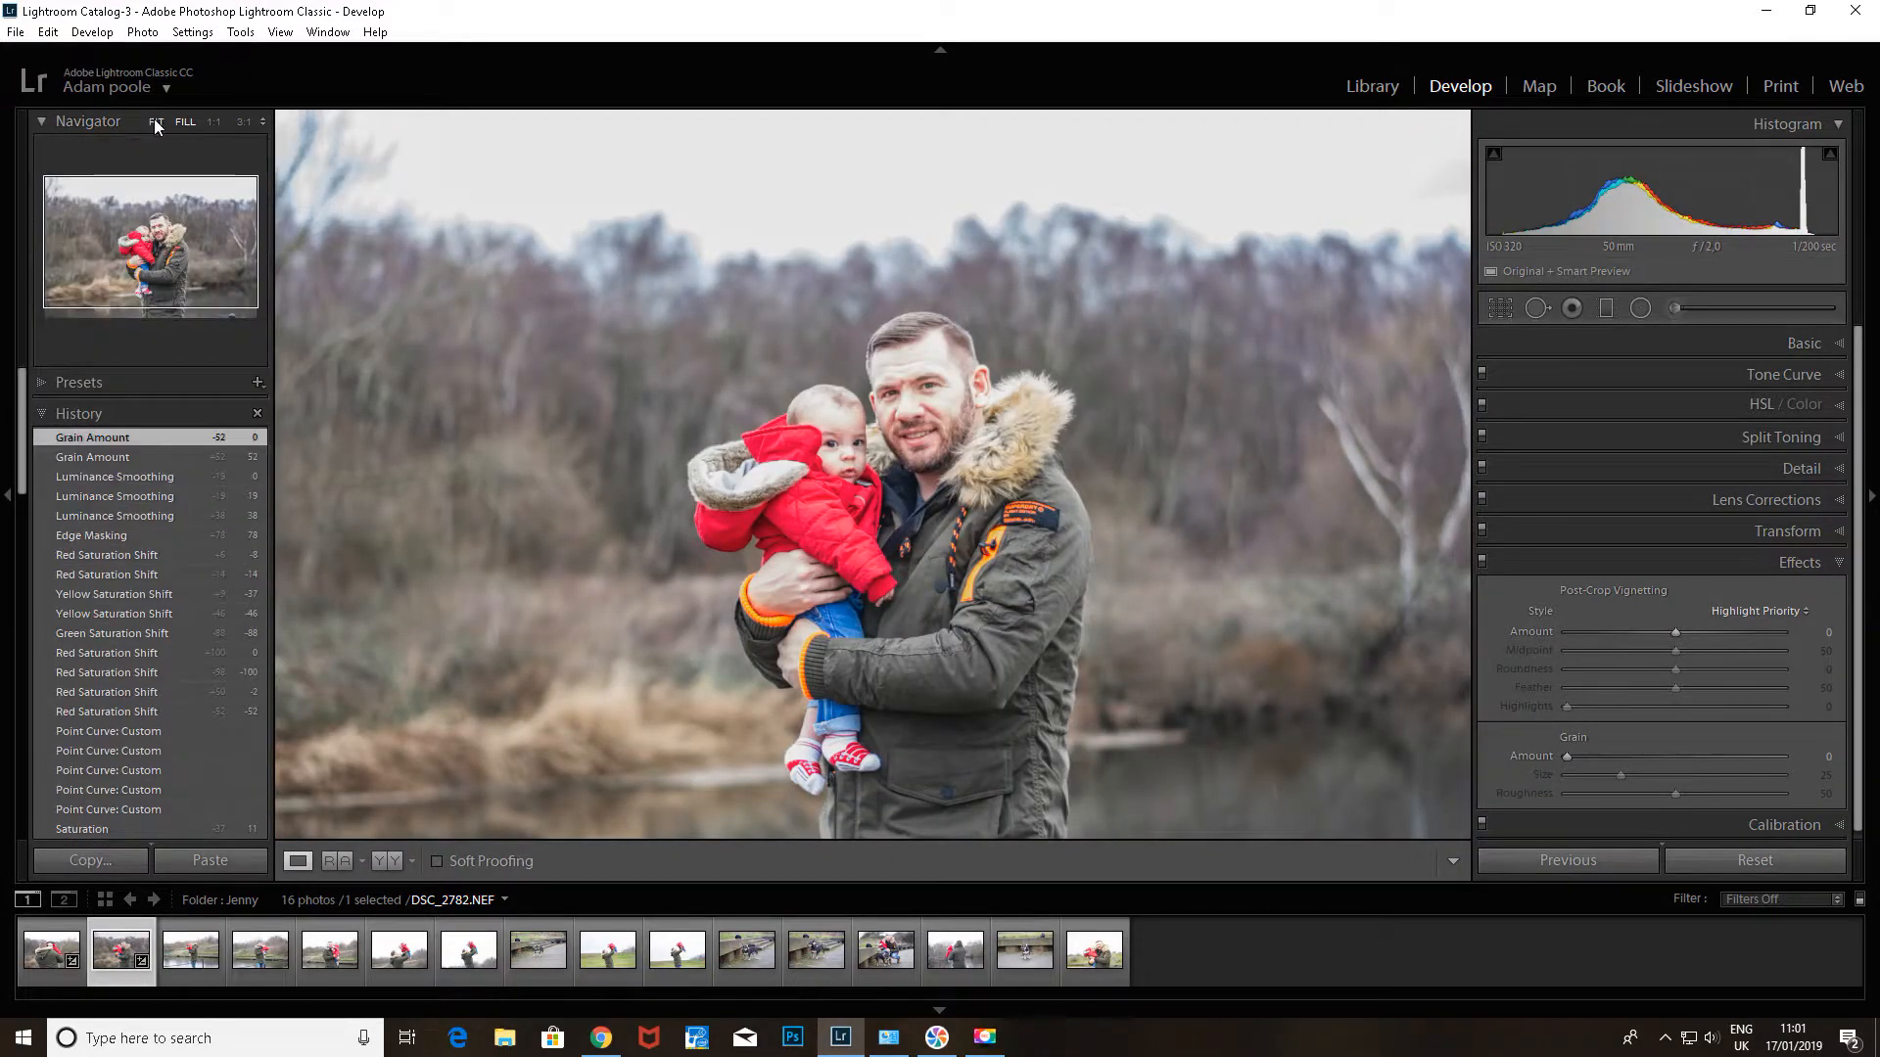
- Set the Post-Crop Vignetting Amount to -26 in the Effects settings with the whole photo in view
left_click(153, 120)
left_click(245, 122)
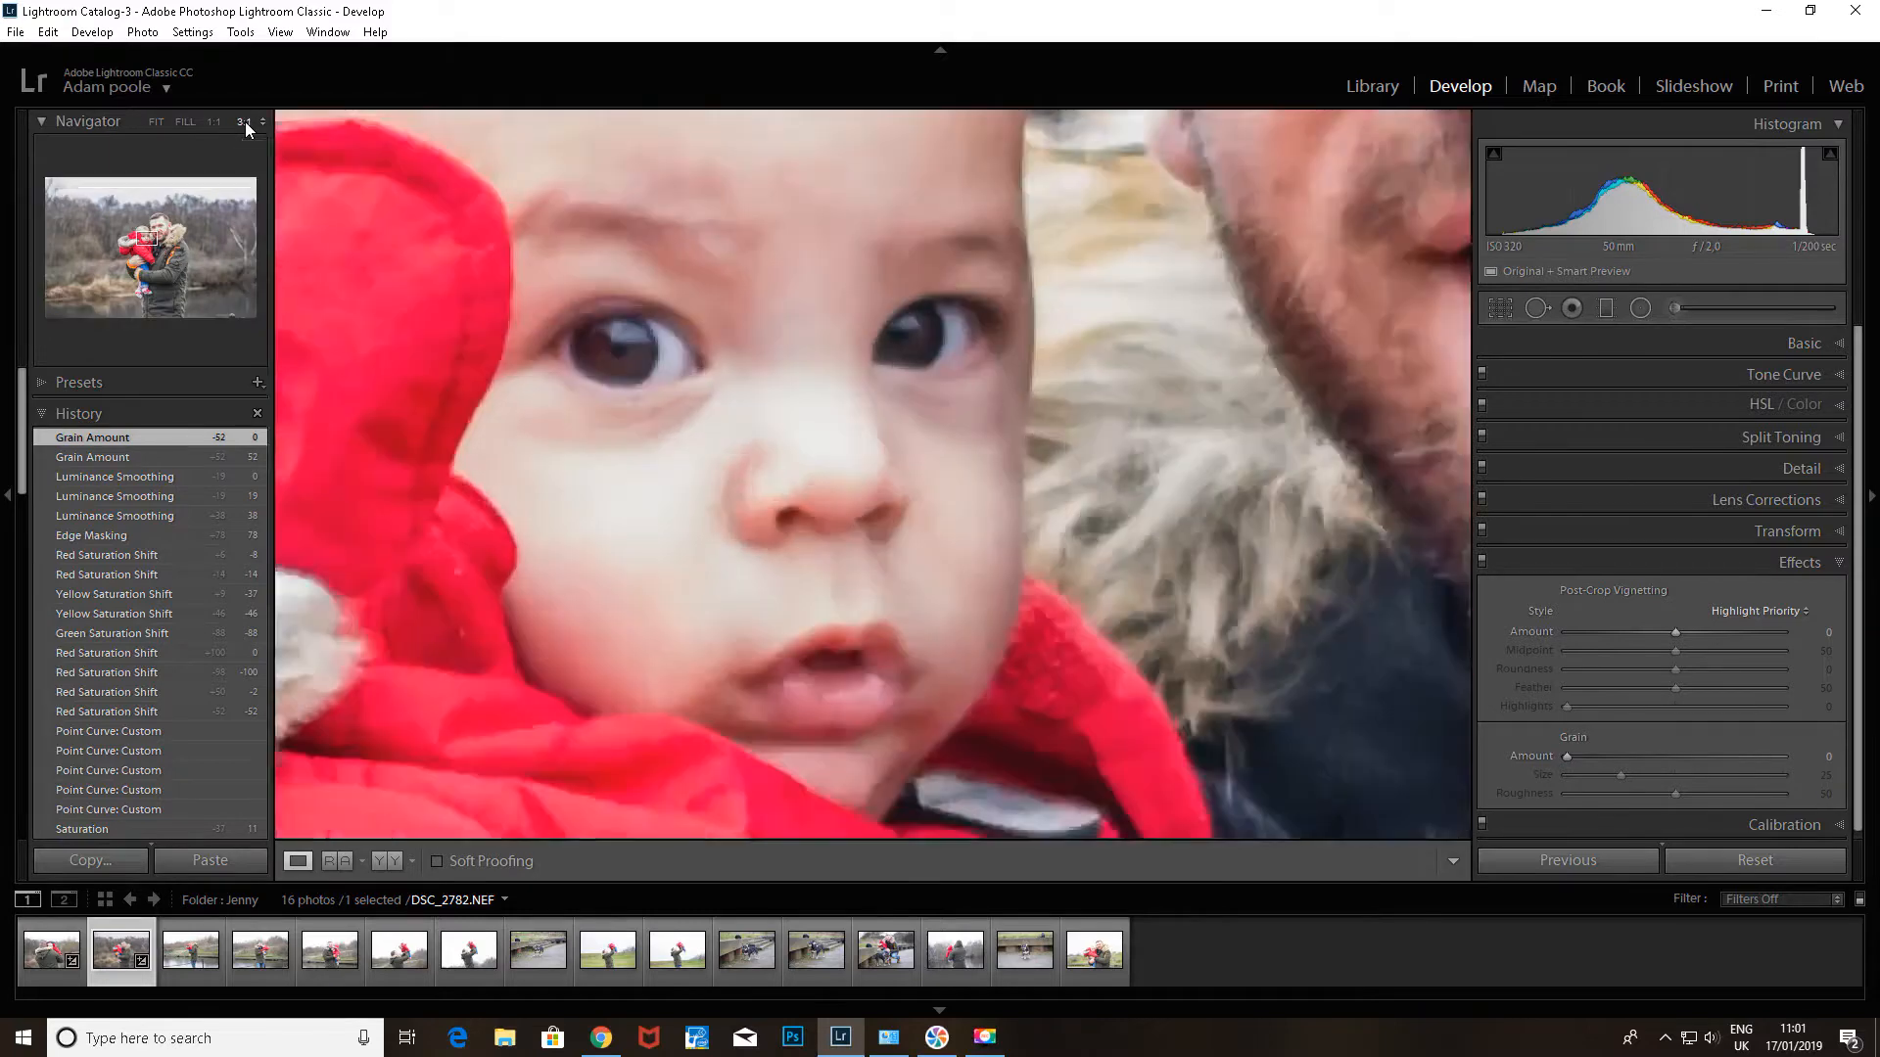
left_click(155, 121)
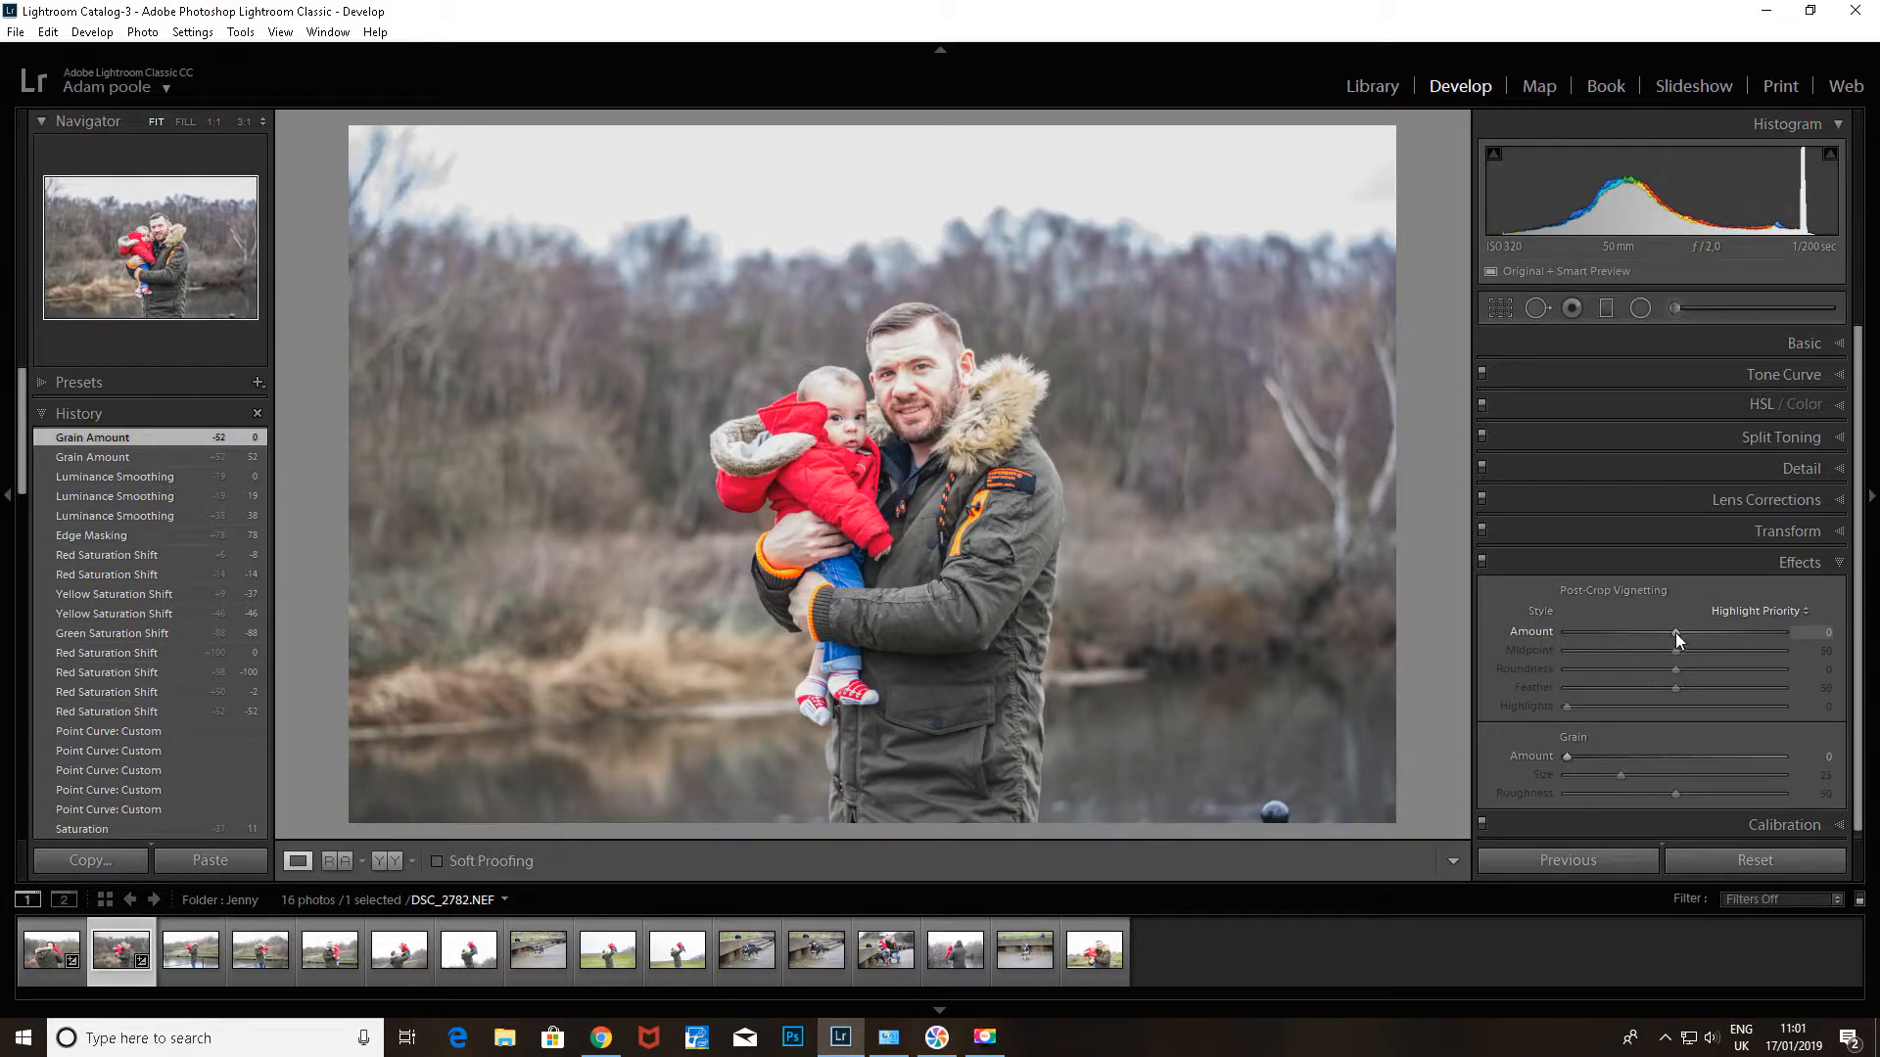
left_click_drag(1676, 632, 1647, 632)
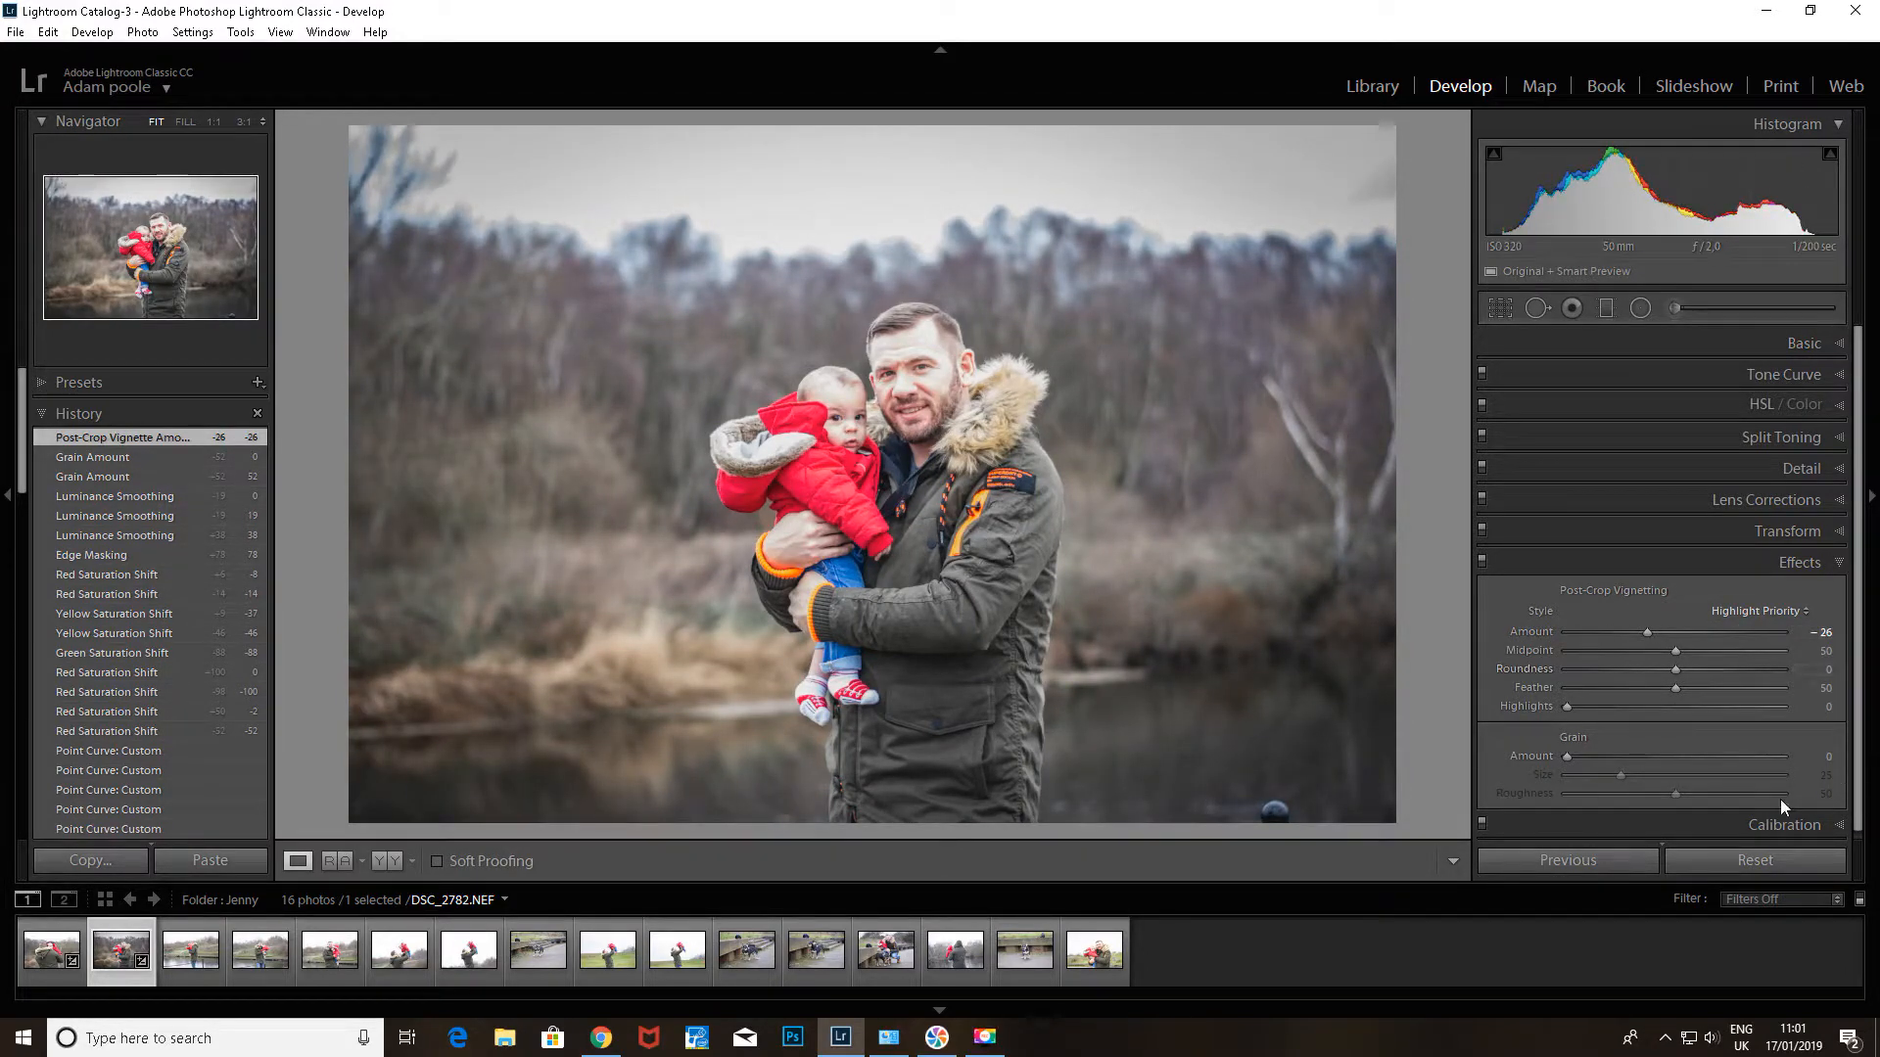
scroll(1860, 612, "down", 1)
- Reopen the Basic settings and copy the develop settings of DSC_2782.NEF, leaving out White Balance and Exposure
left_click(1809, 340)
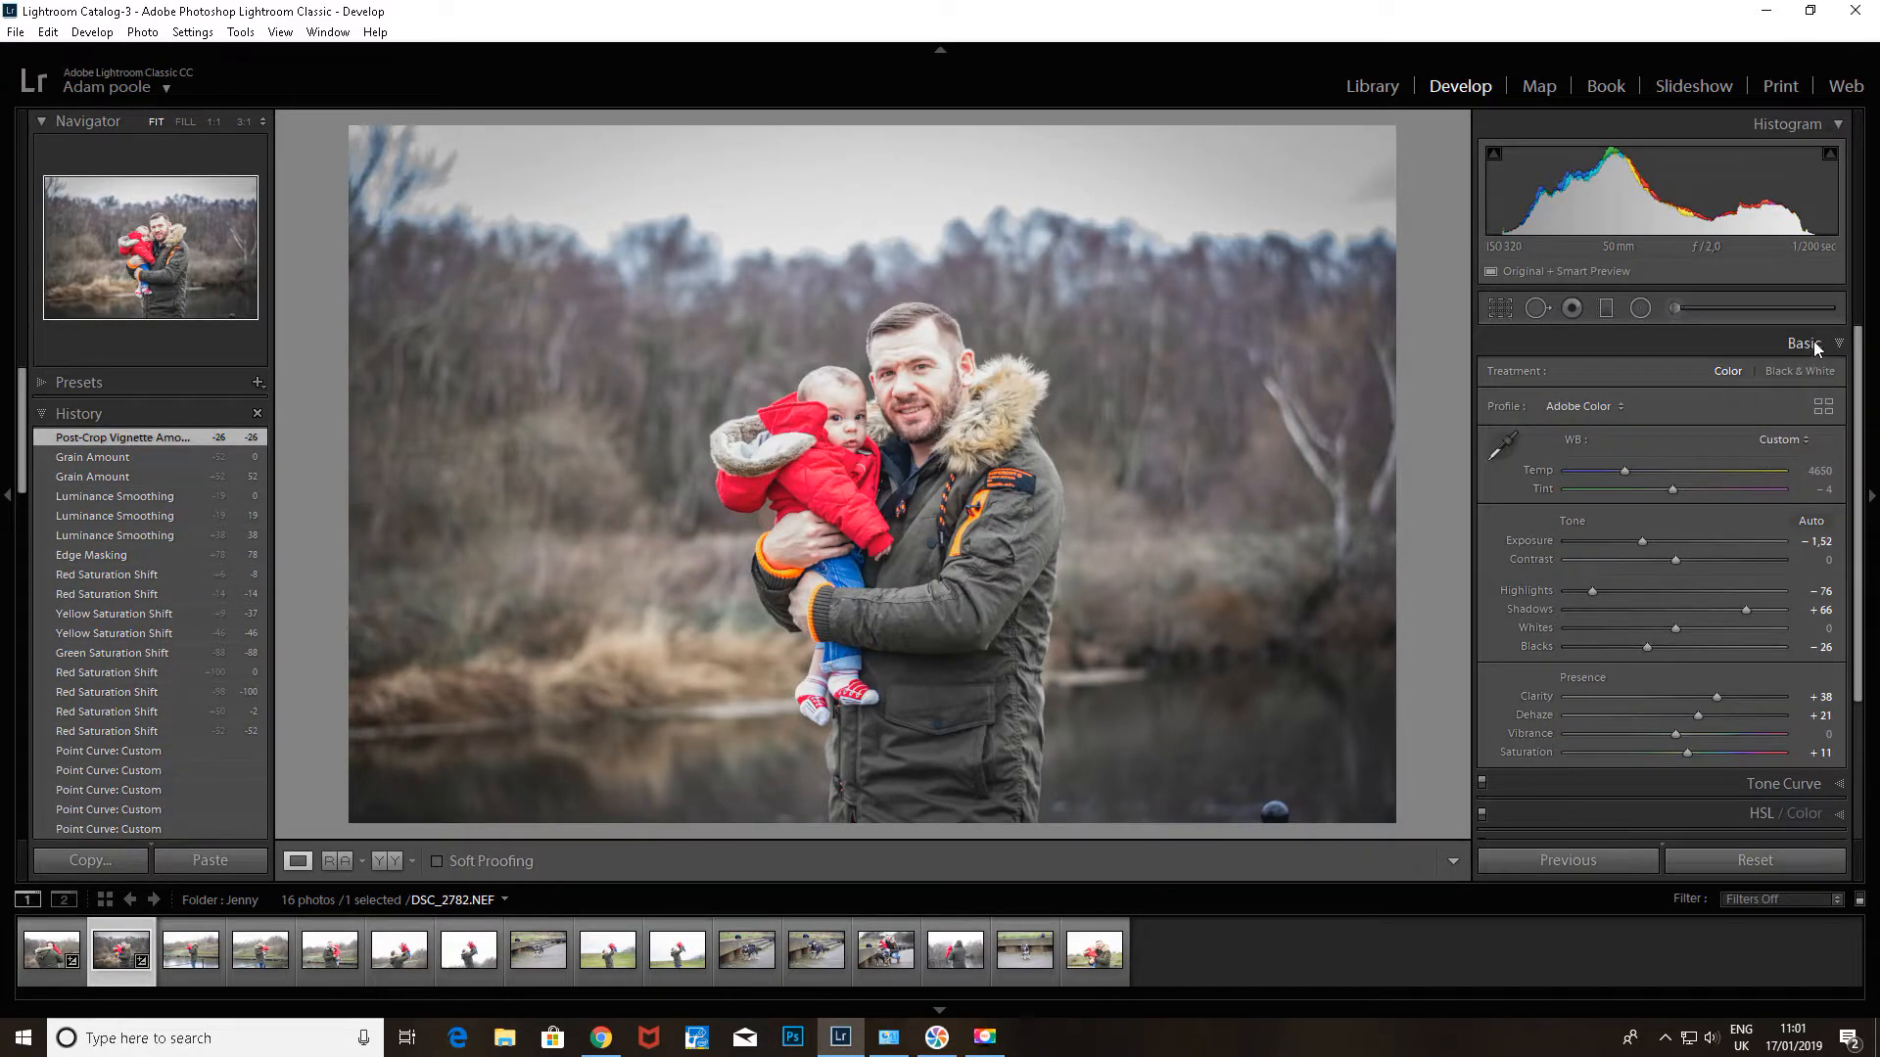
left_click(1813, 341)
left_click(1833, 373)
left_click(1837, 342)
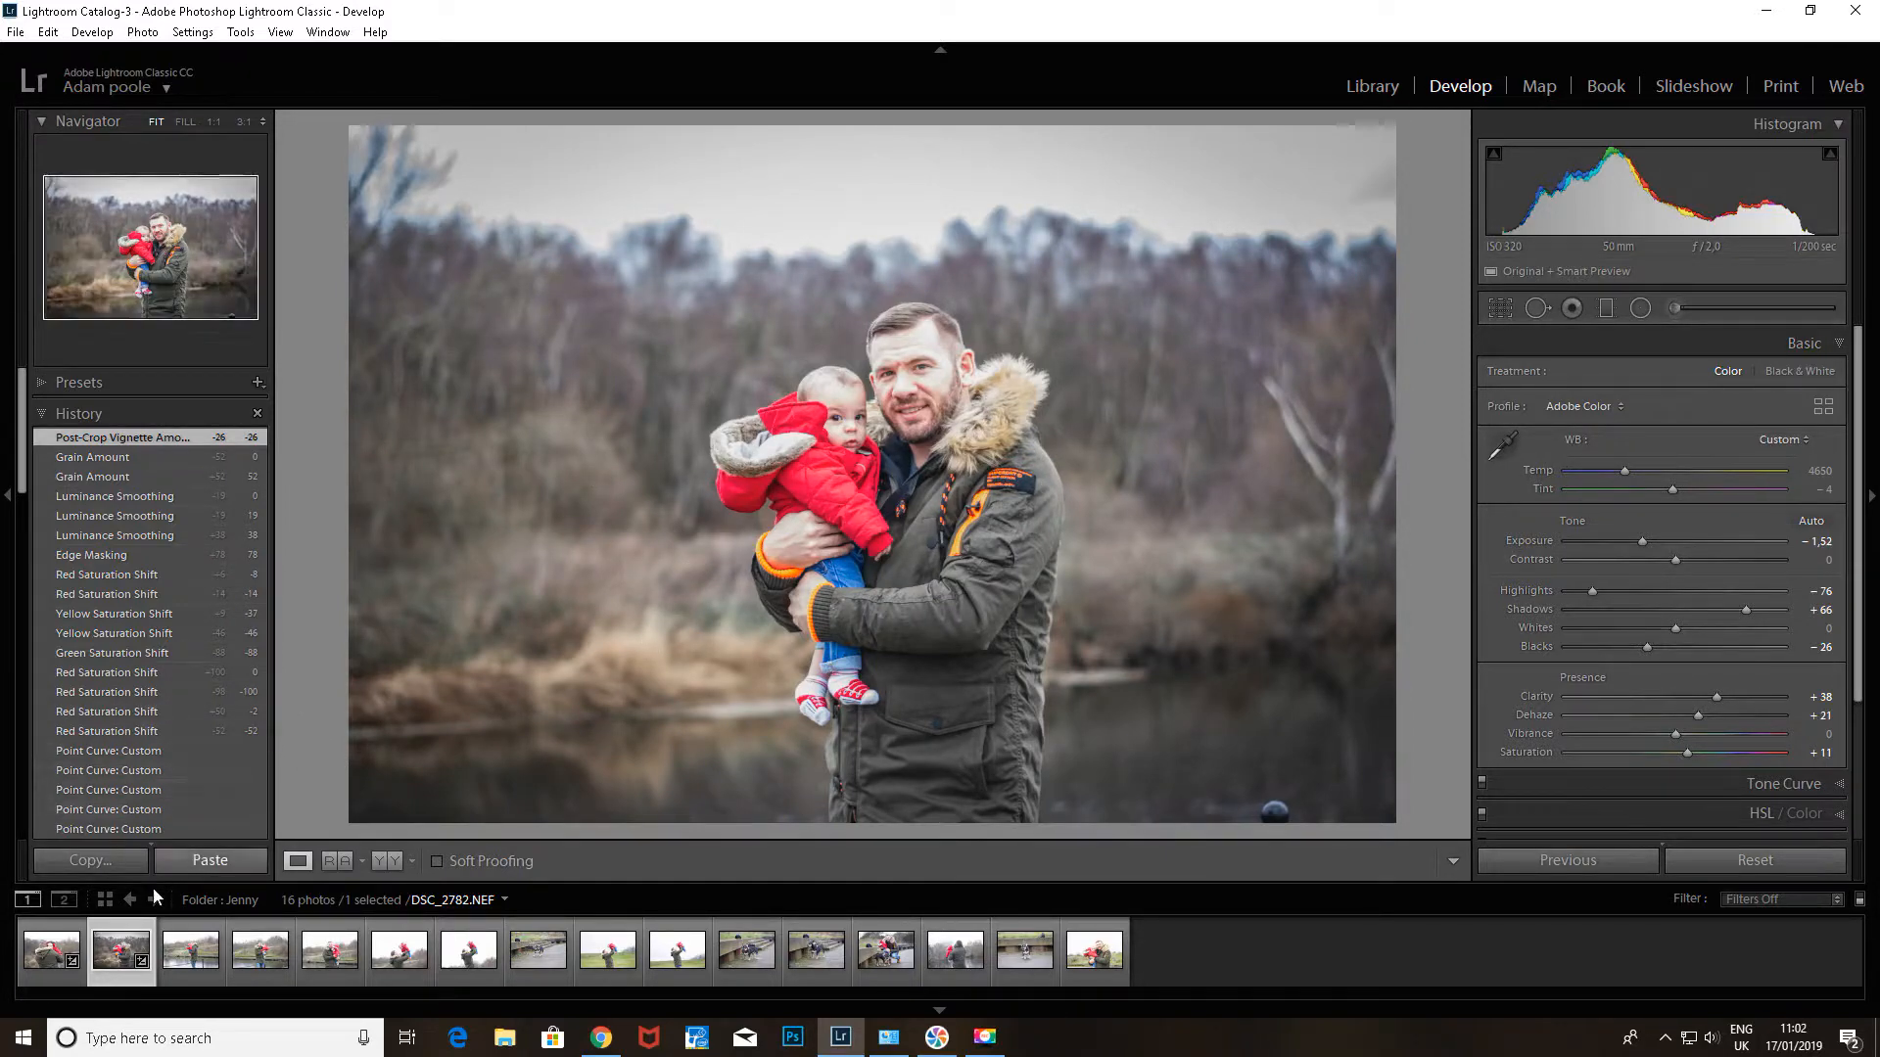
left_click(86, 860)
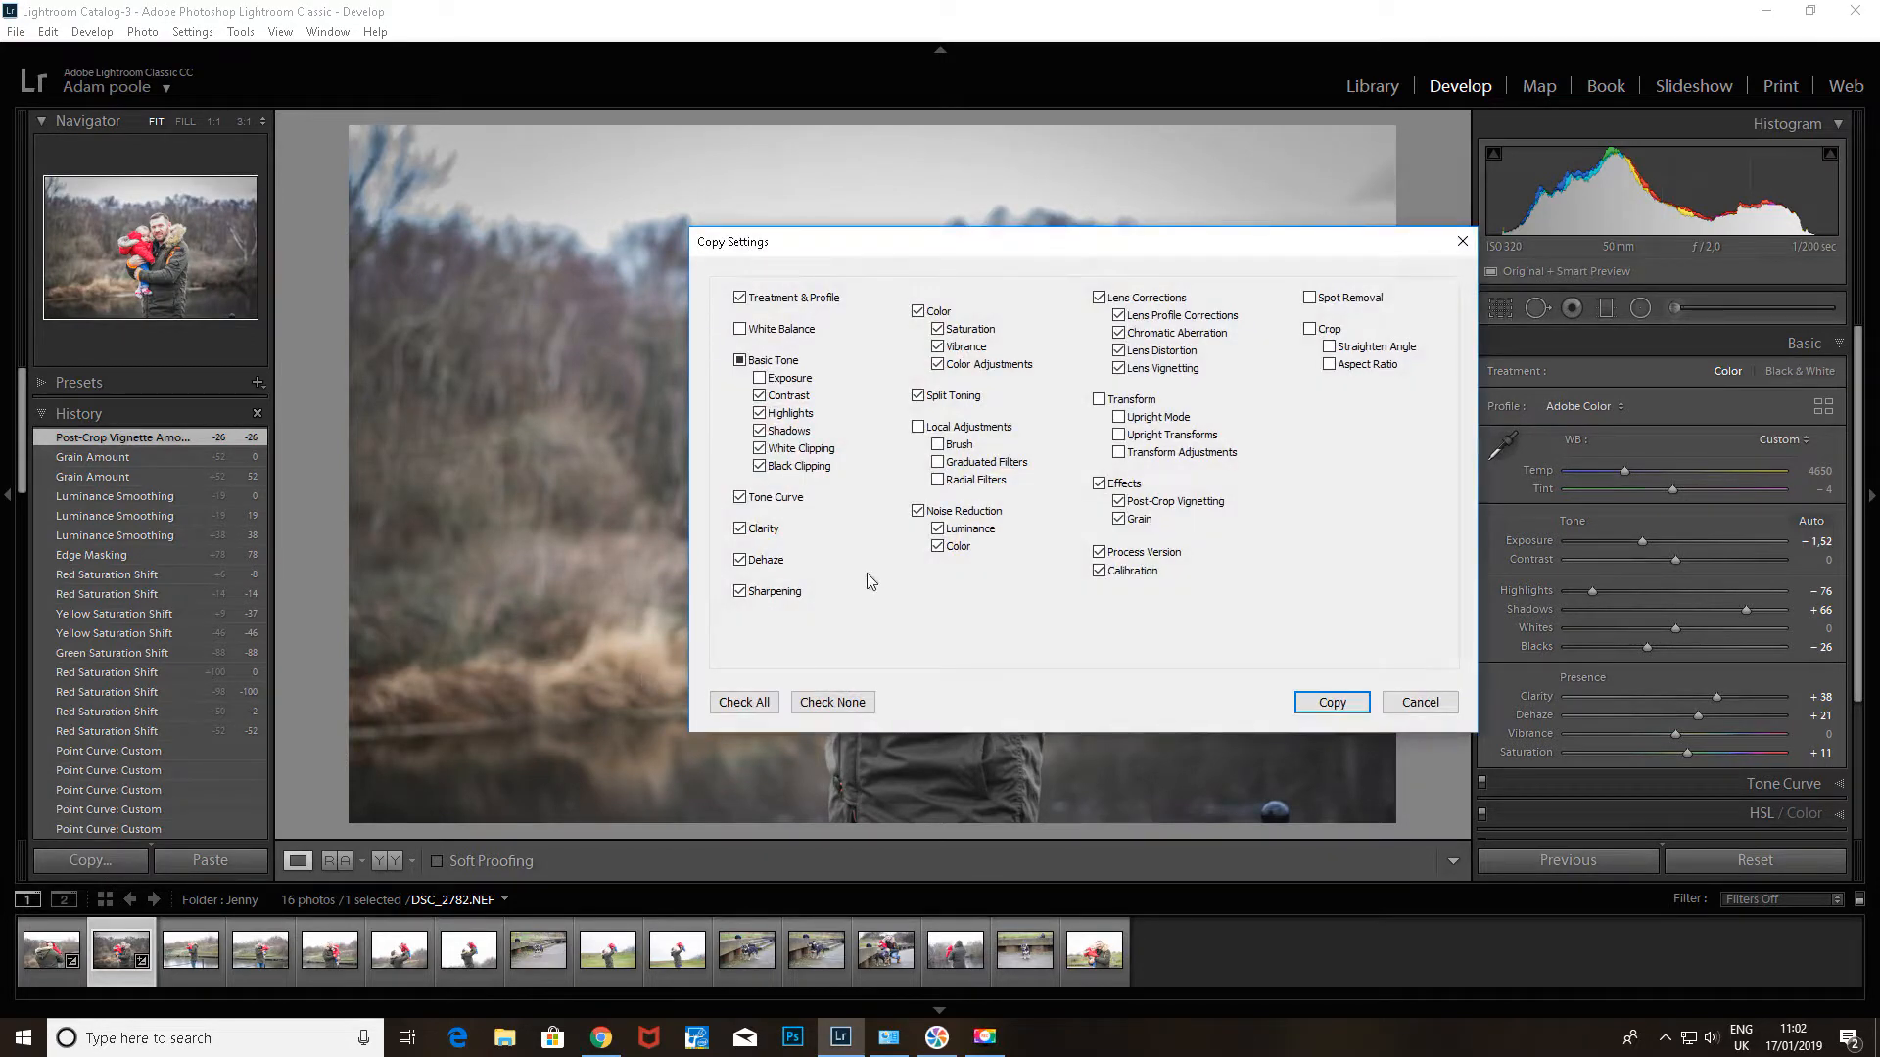
left_click(1332, 702)
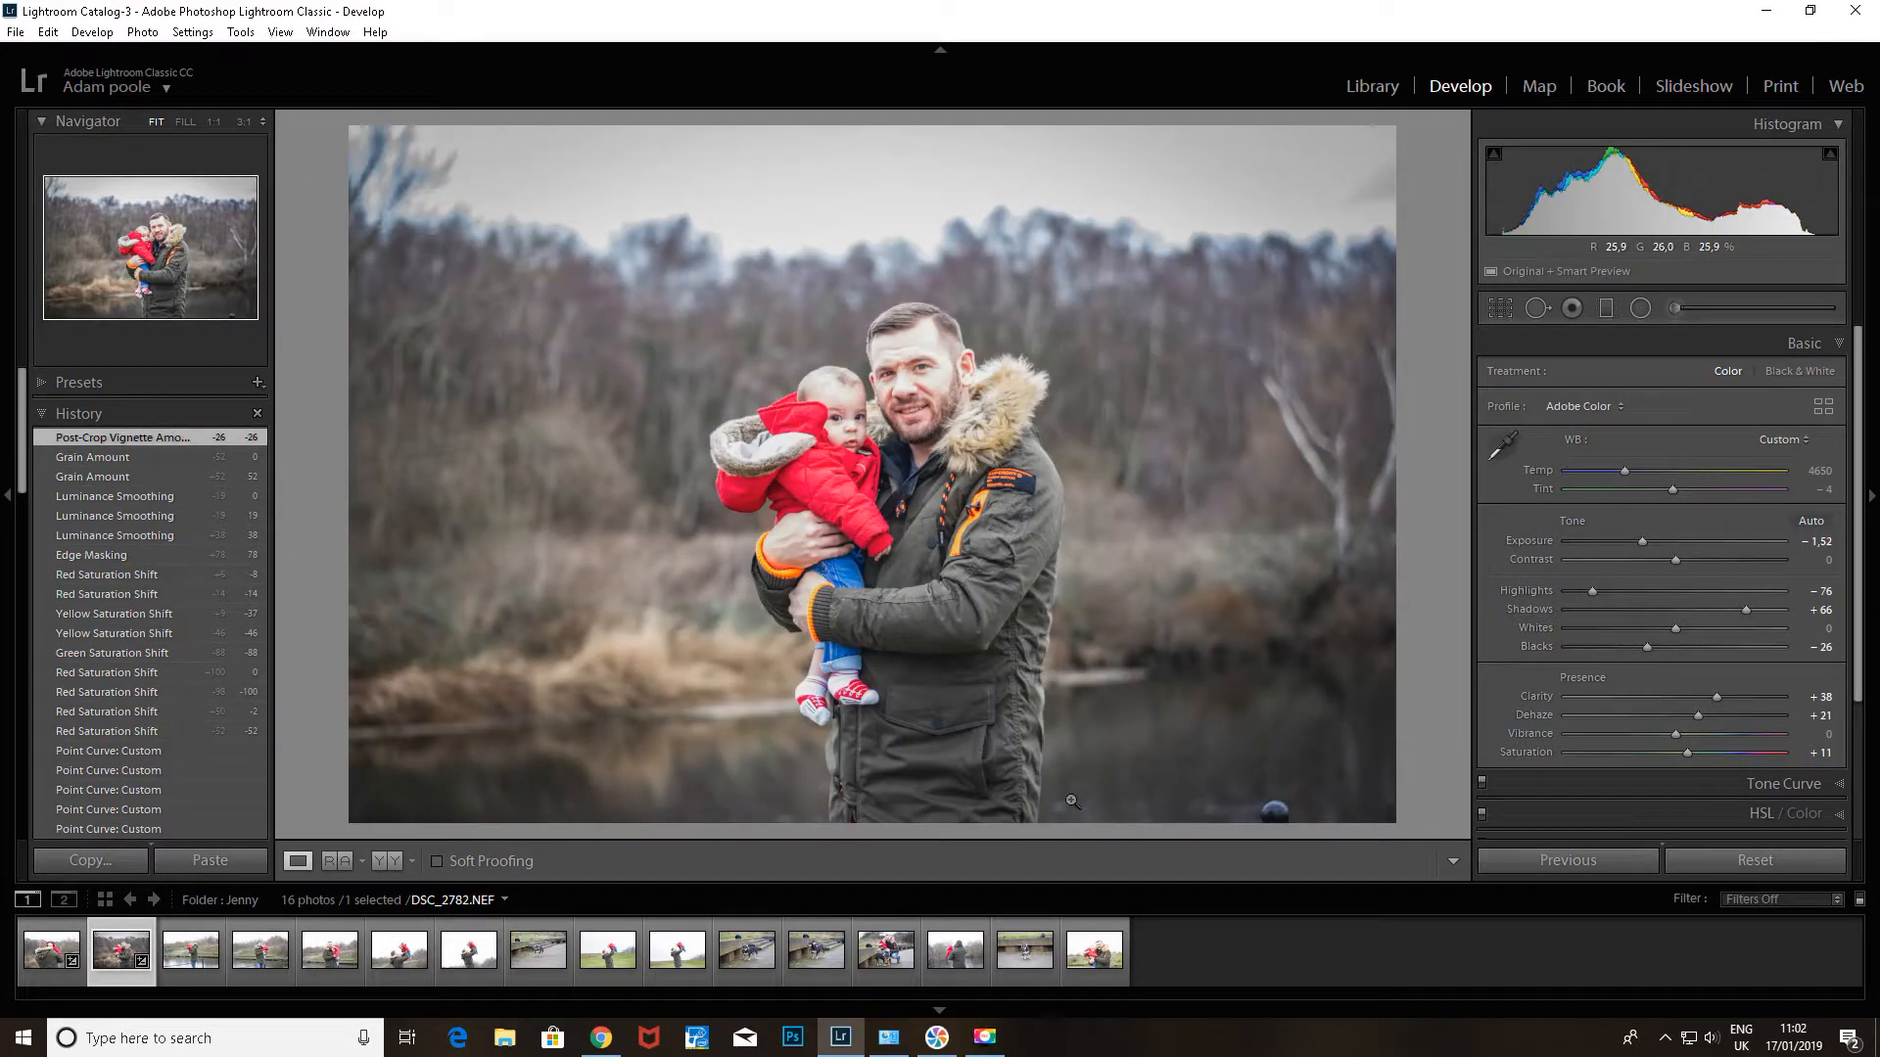
- Paste the copied develop settings onto DSC_2791.NEF, the photo of the child lifted above the field
left_click(211, 963)
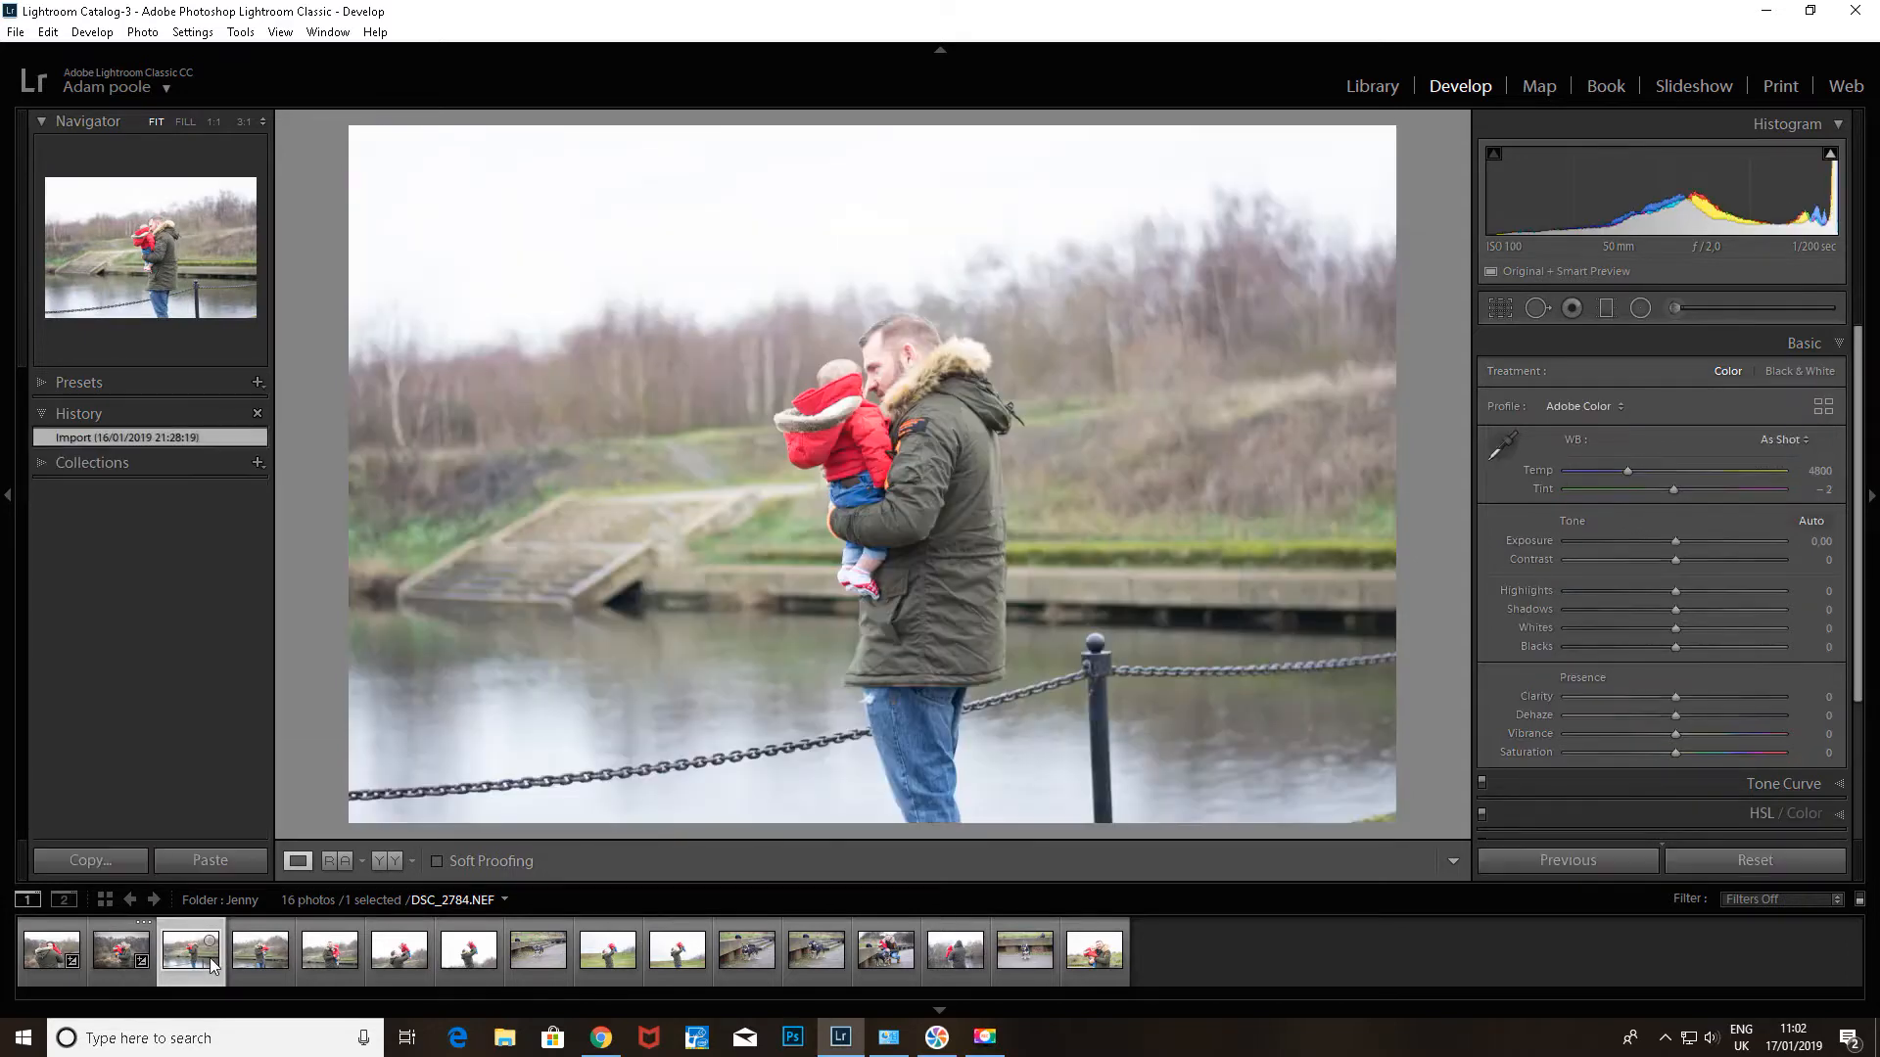
left_click(610, 963)
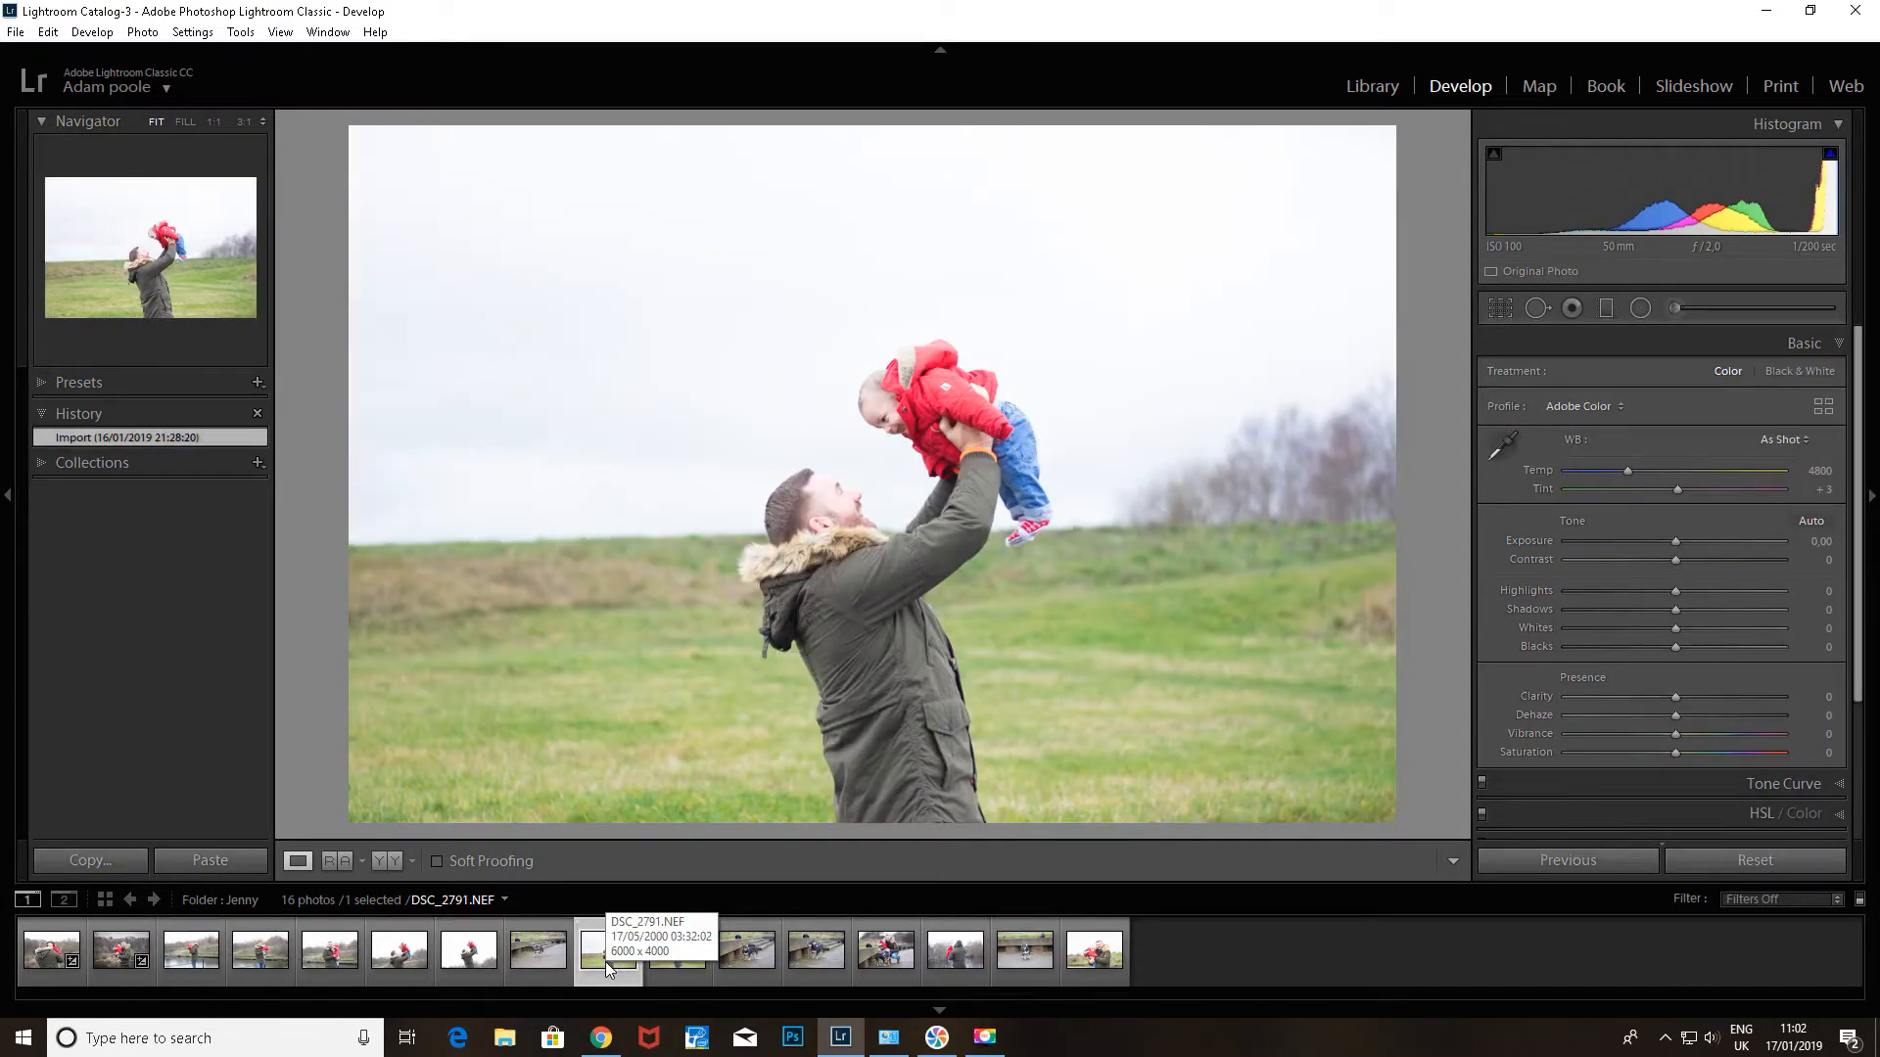
left_click(228, 862)
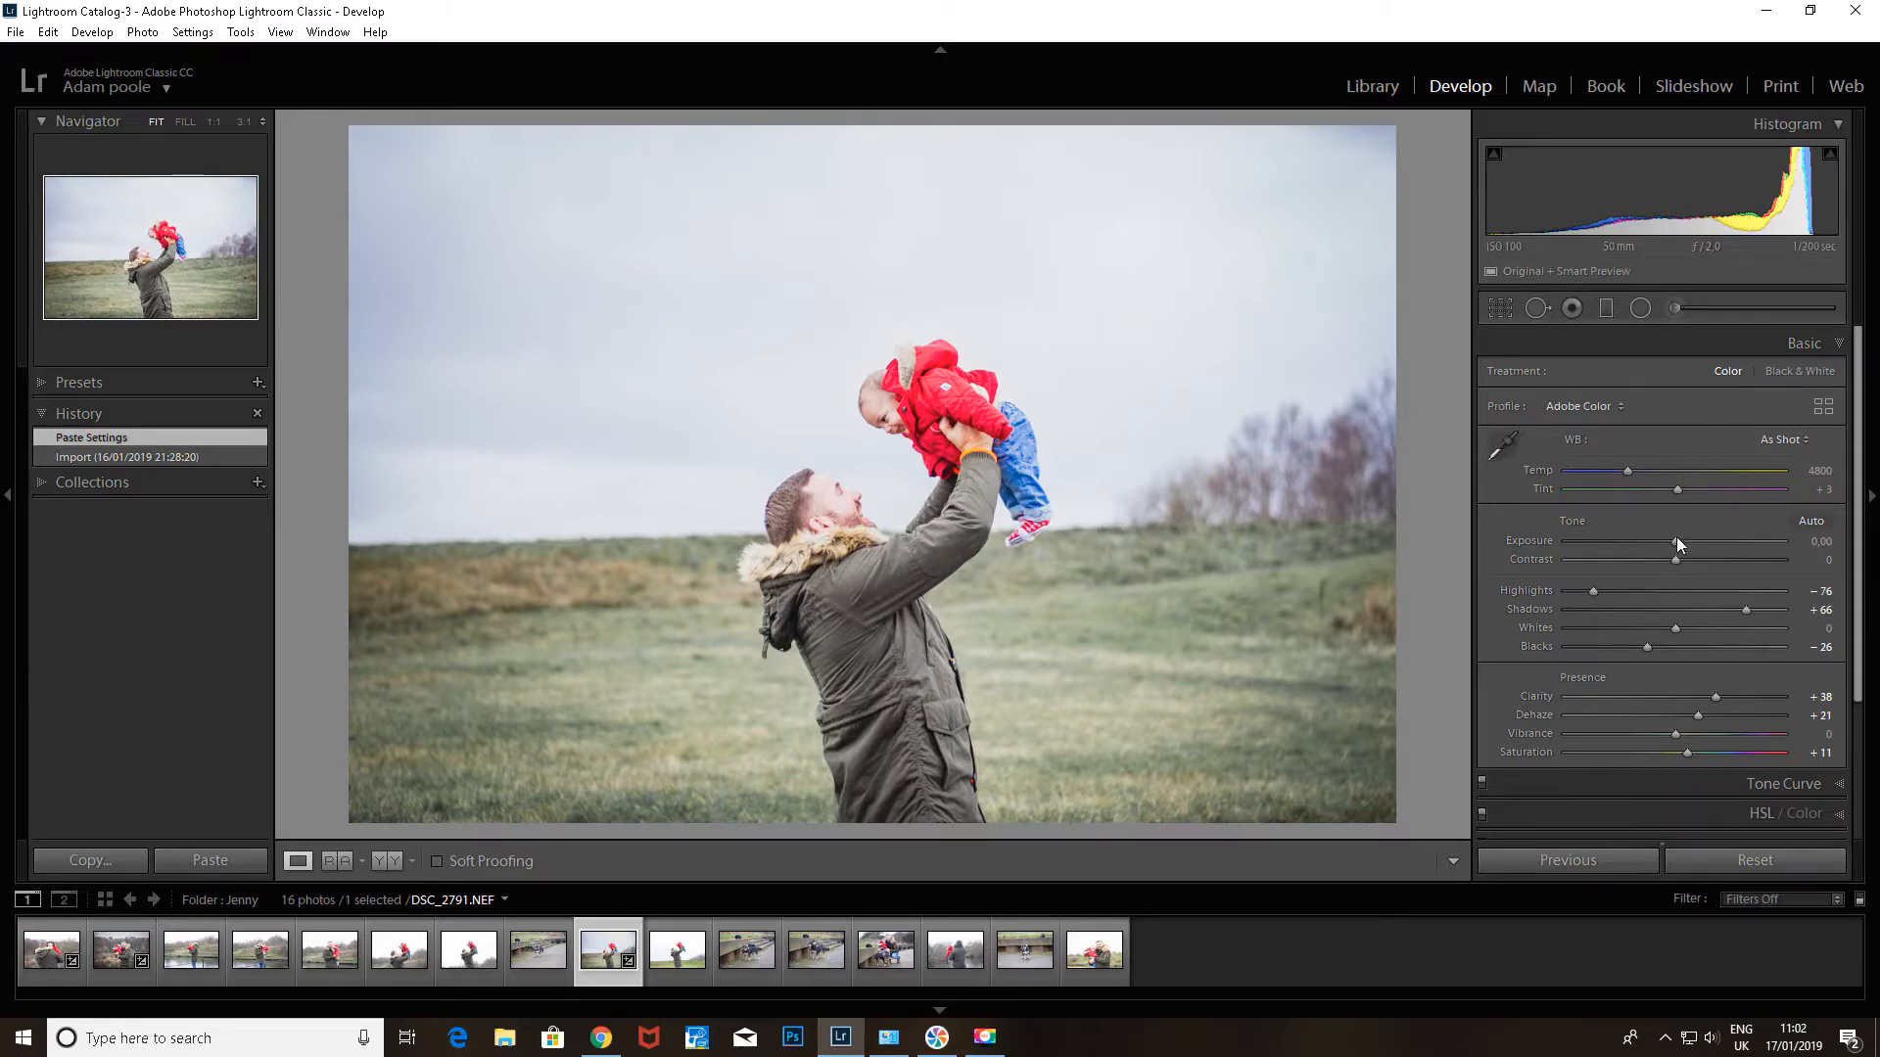
- Set the Exposure of DSC_2791.NEF to -0.29 and its Temp to 5303, and compare the edit with the Before view
left_click_drag(1676, 538, 1671, 540)
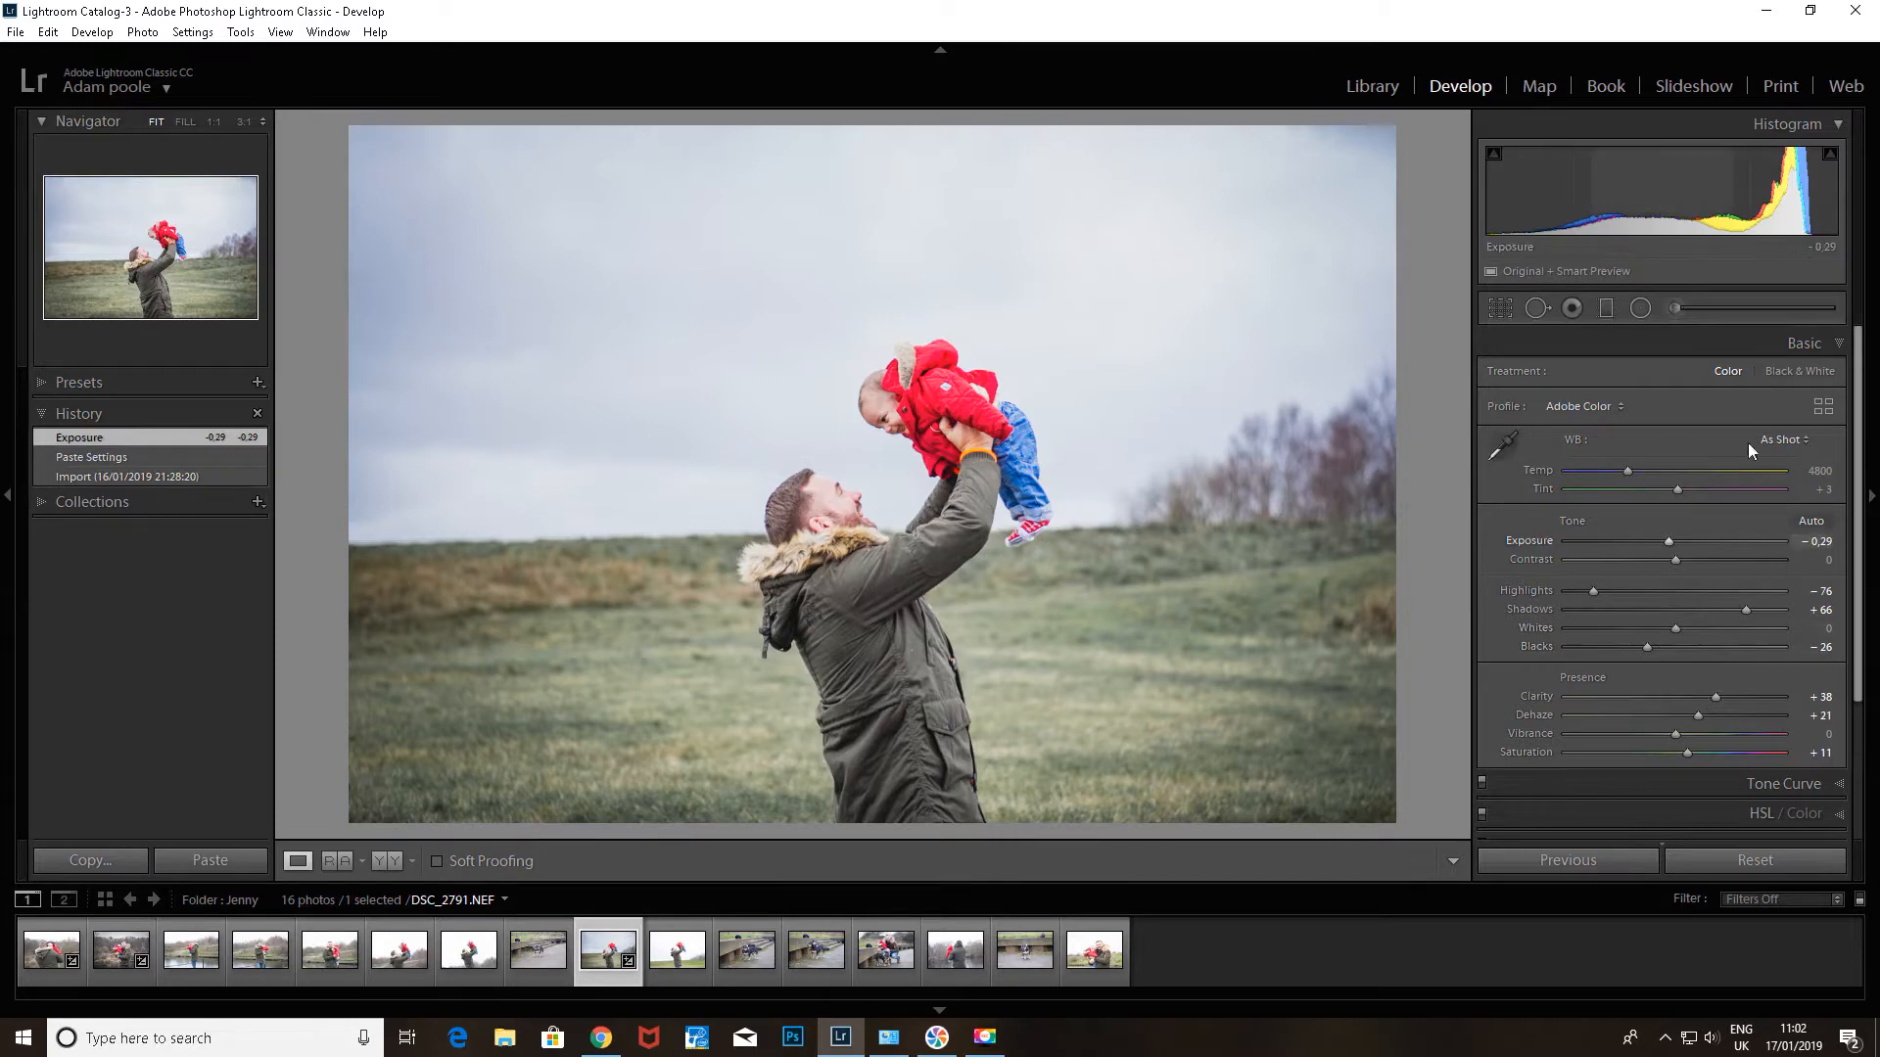
left_click_drag(1629, 470, 1639, 466)
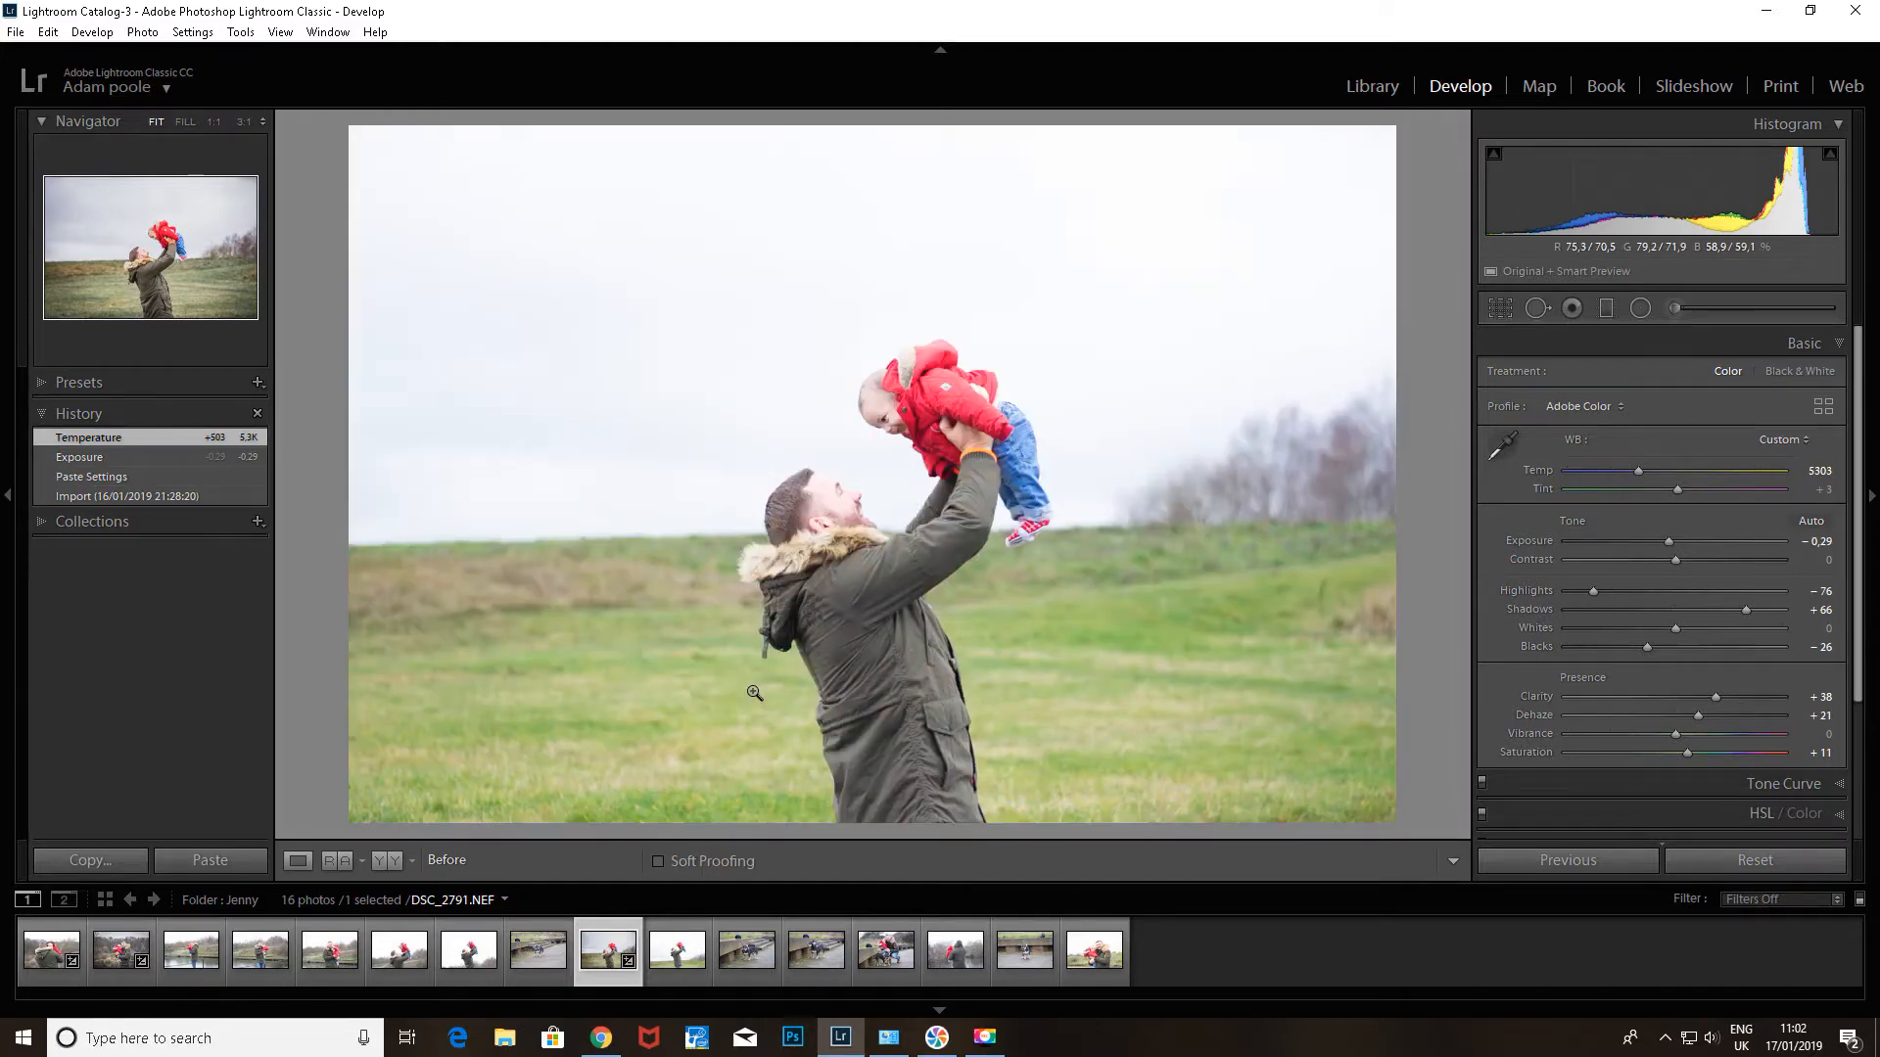
key("backslash")
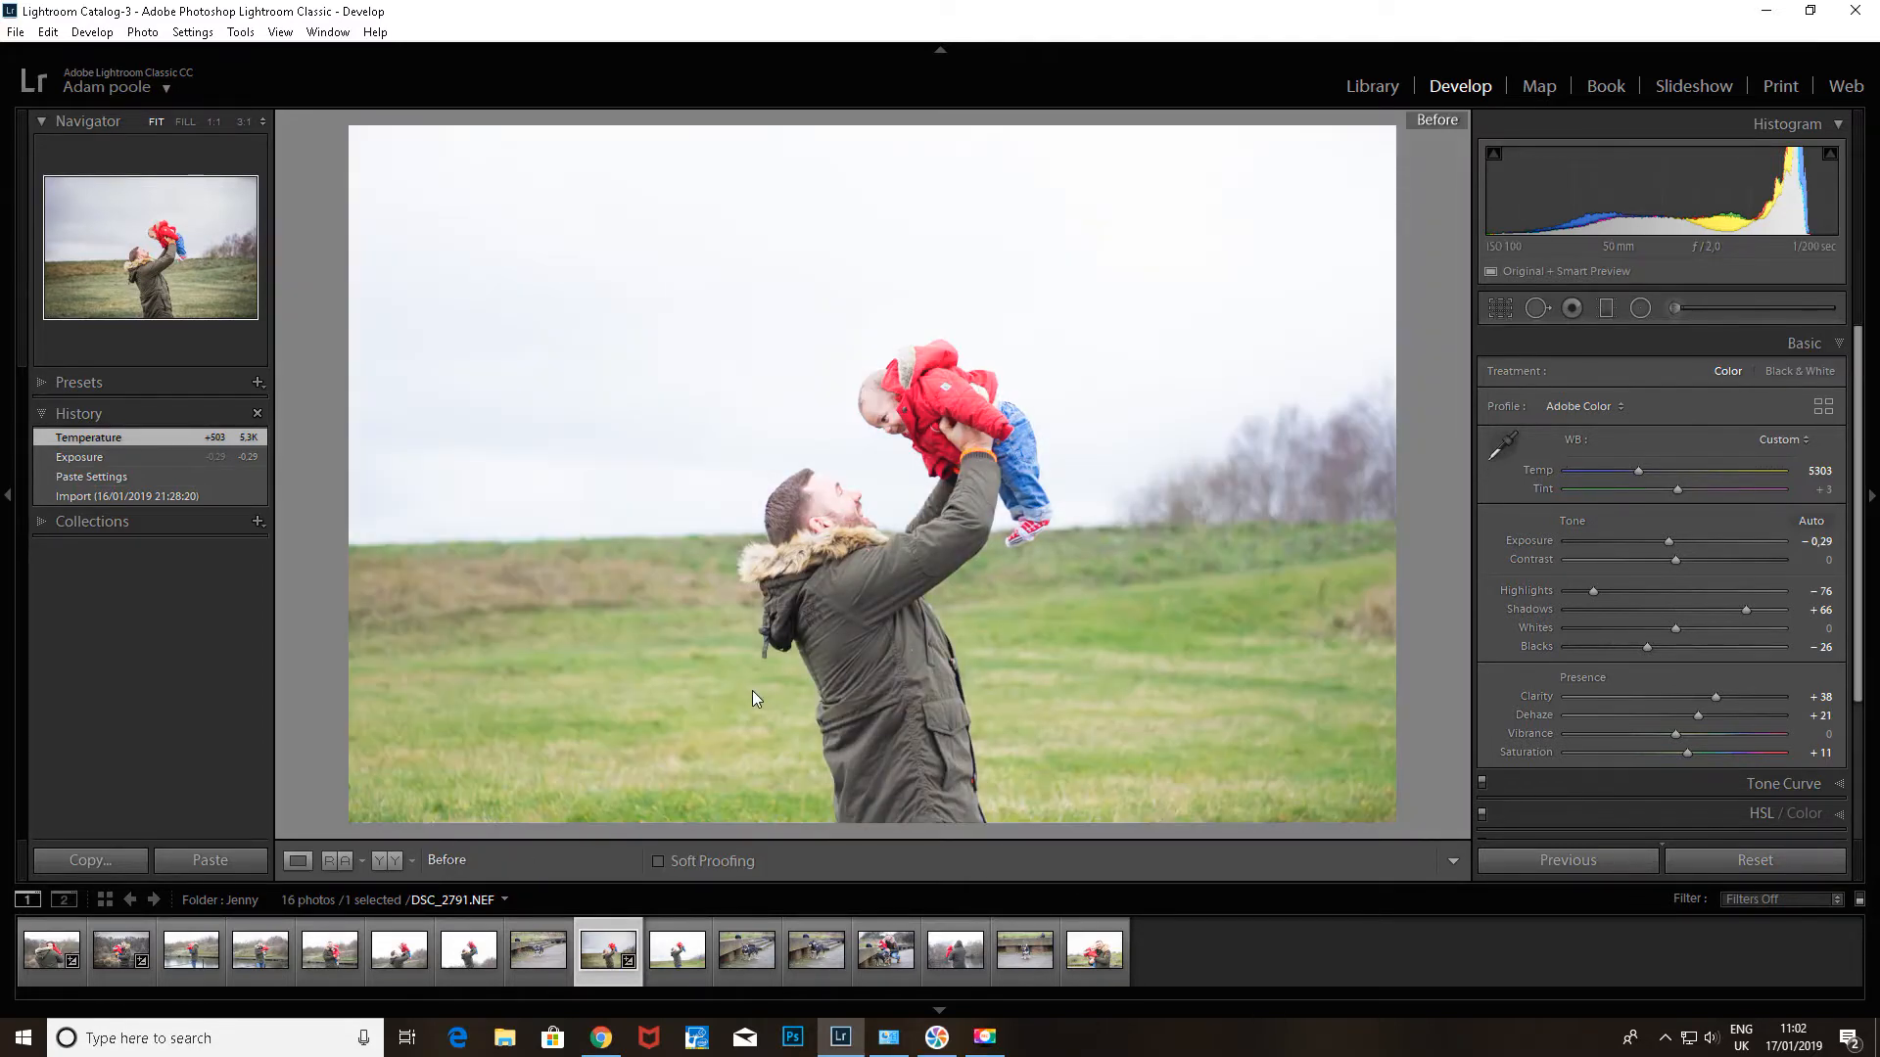
key("backslash")
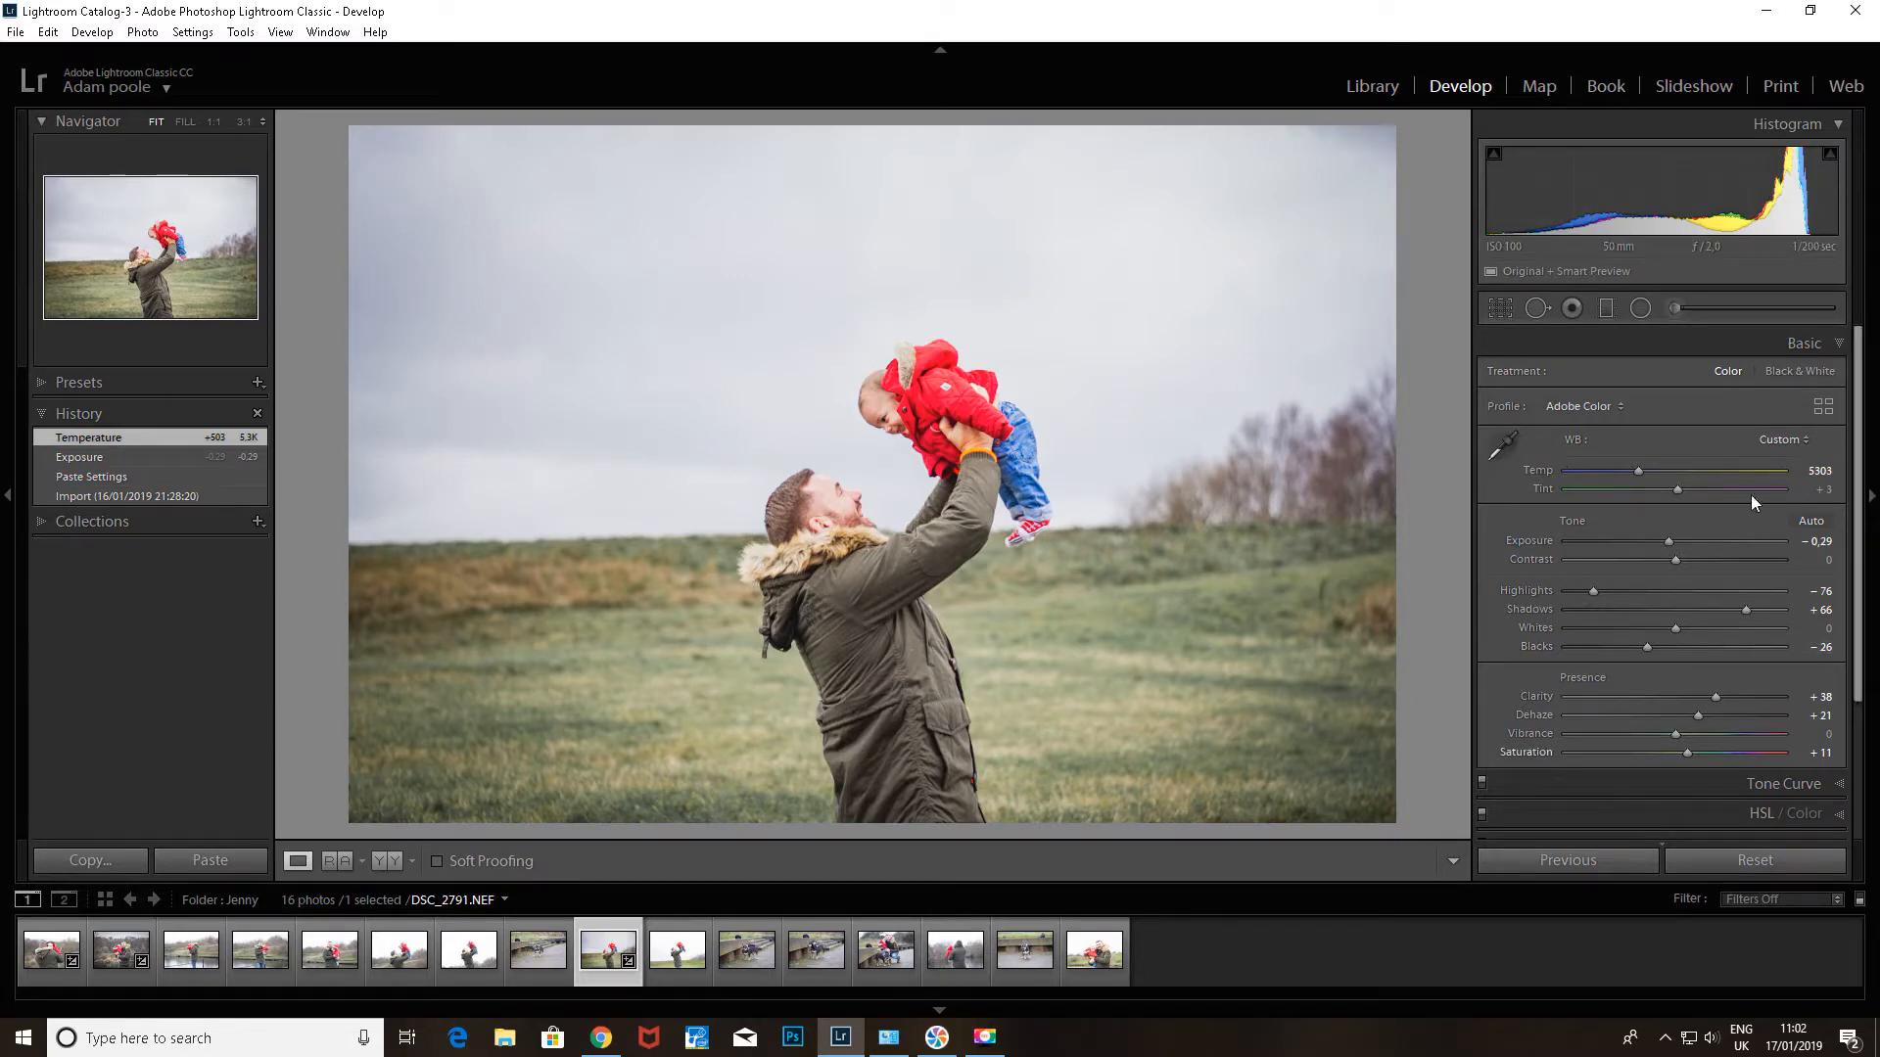
scroll(1840, 489, "down", 3)
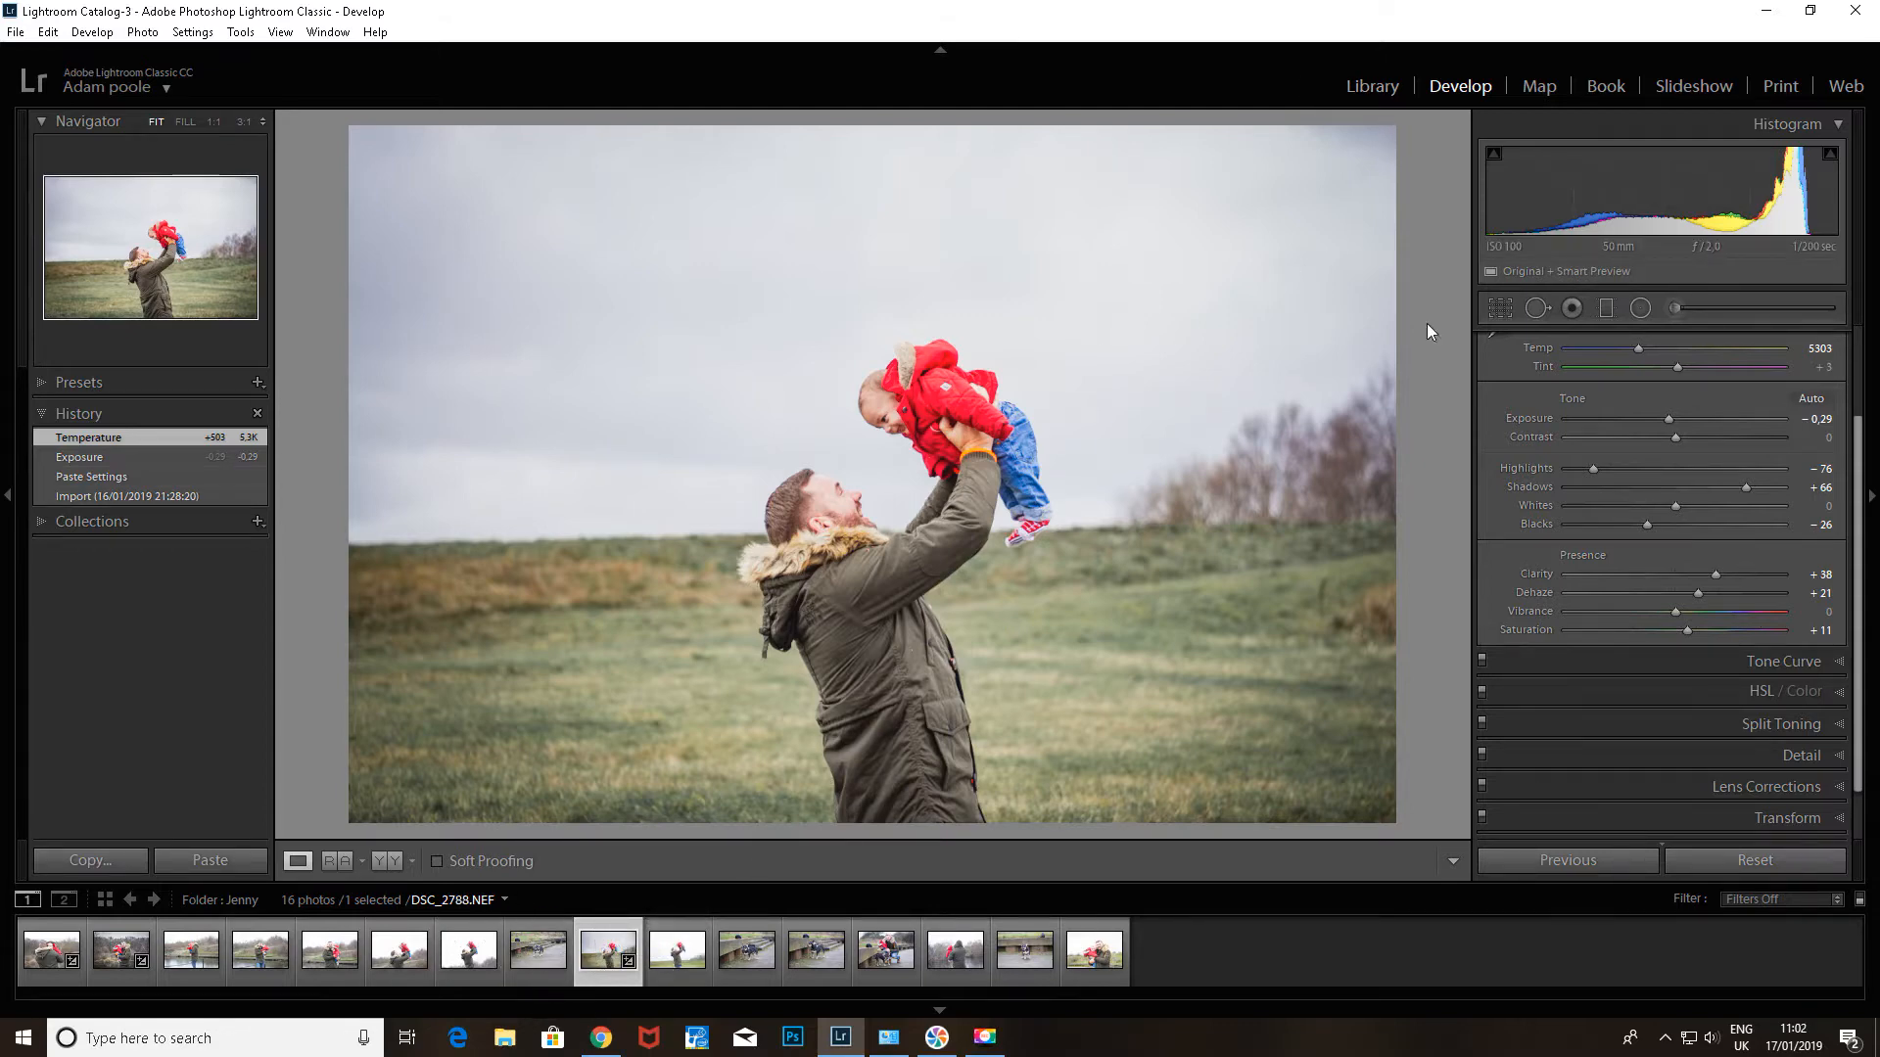
- Select the edited photos DSC_2782.NEF and DSC_2791.NEF together in the Library and open the export settings for both
left_click(1371, 90)
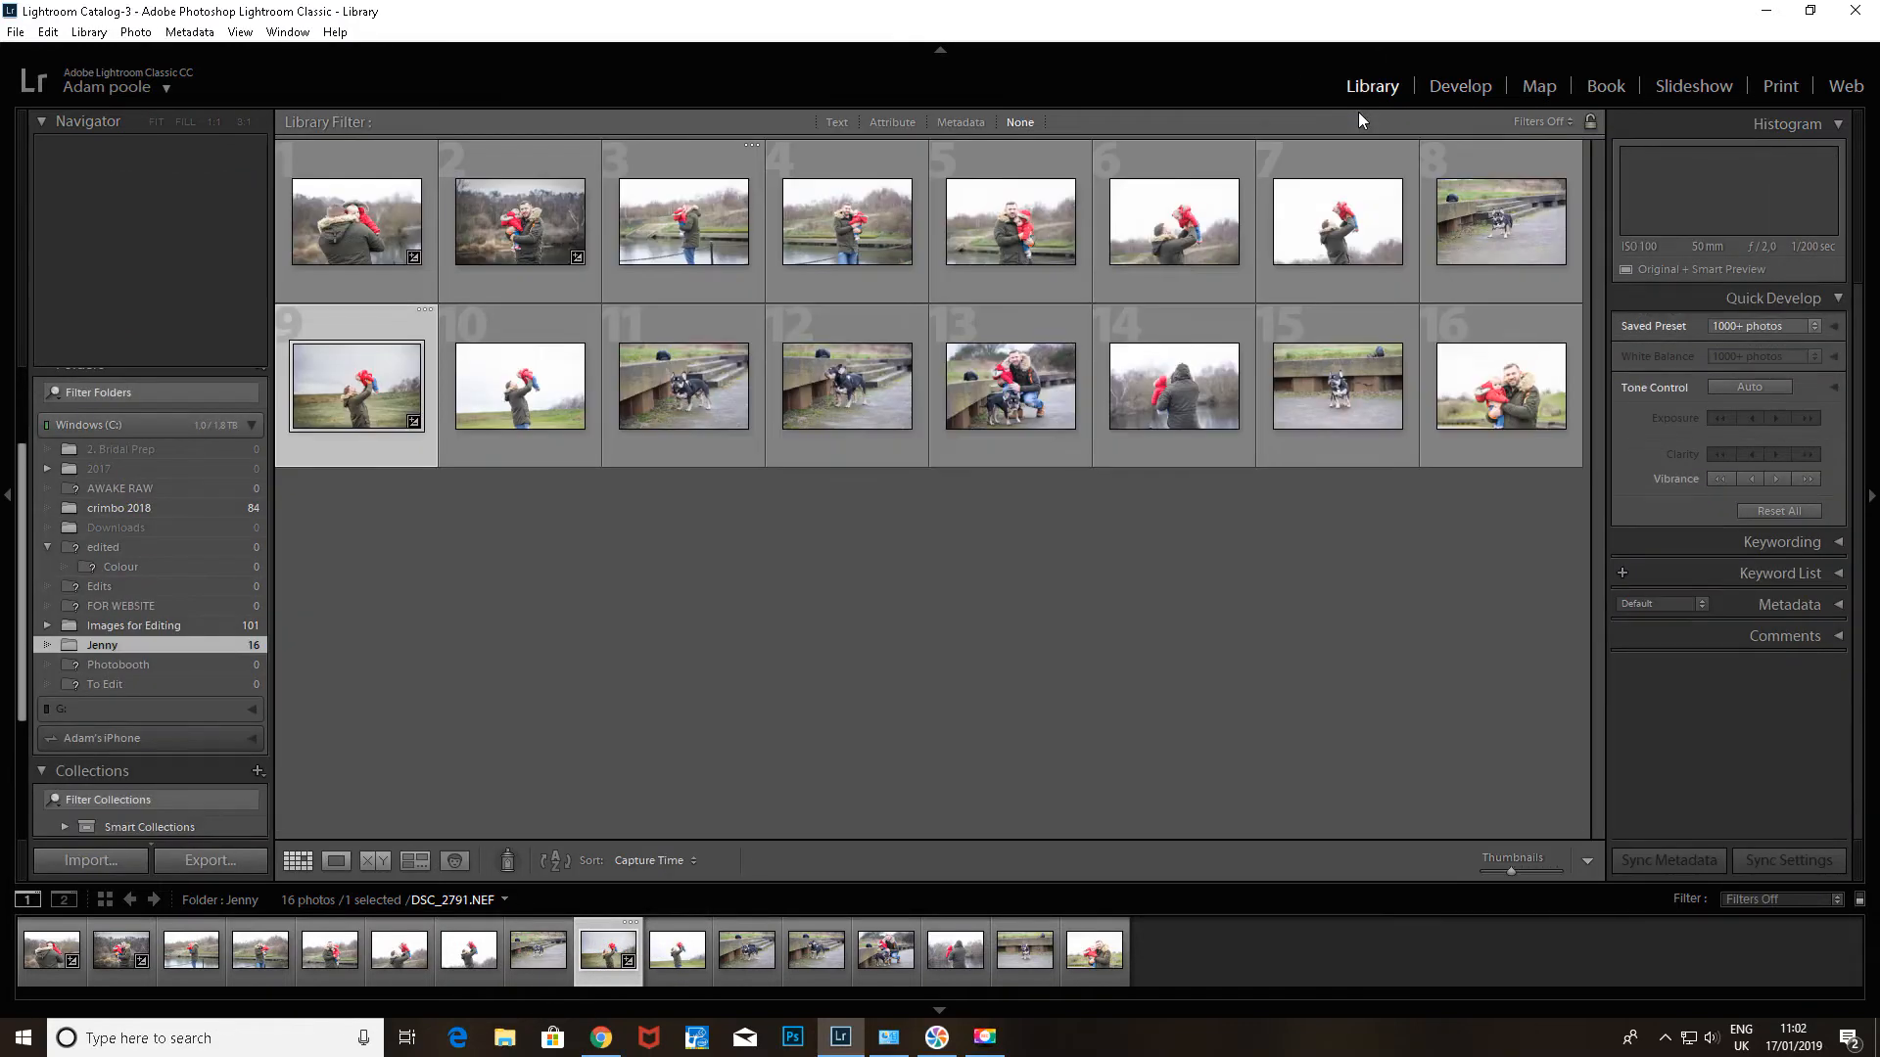
left_click(545, 233)
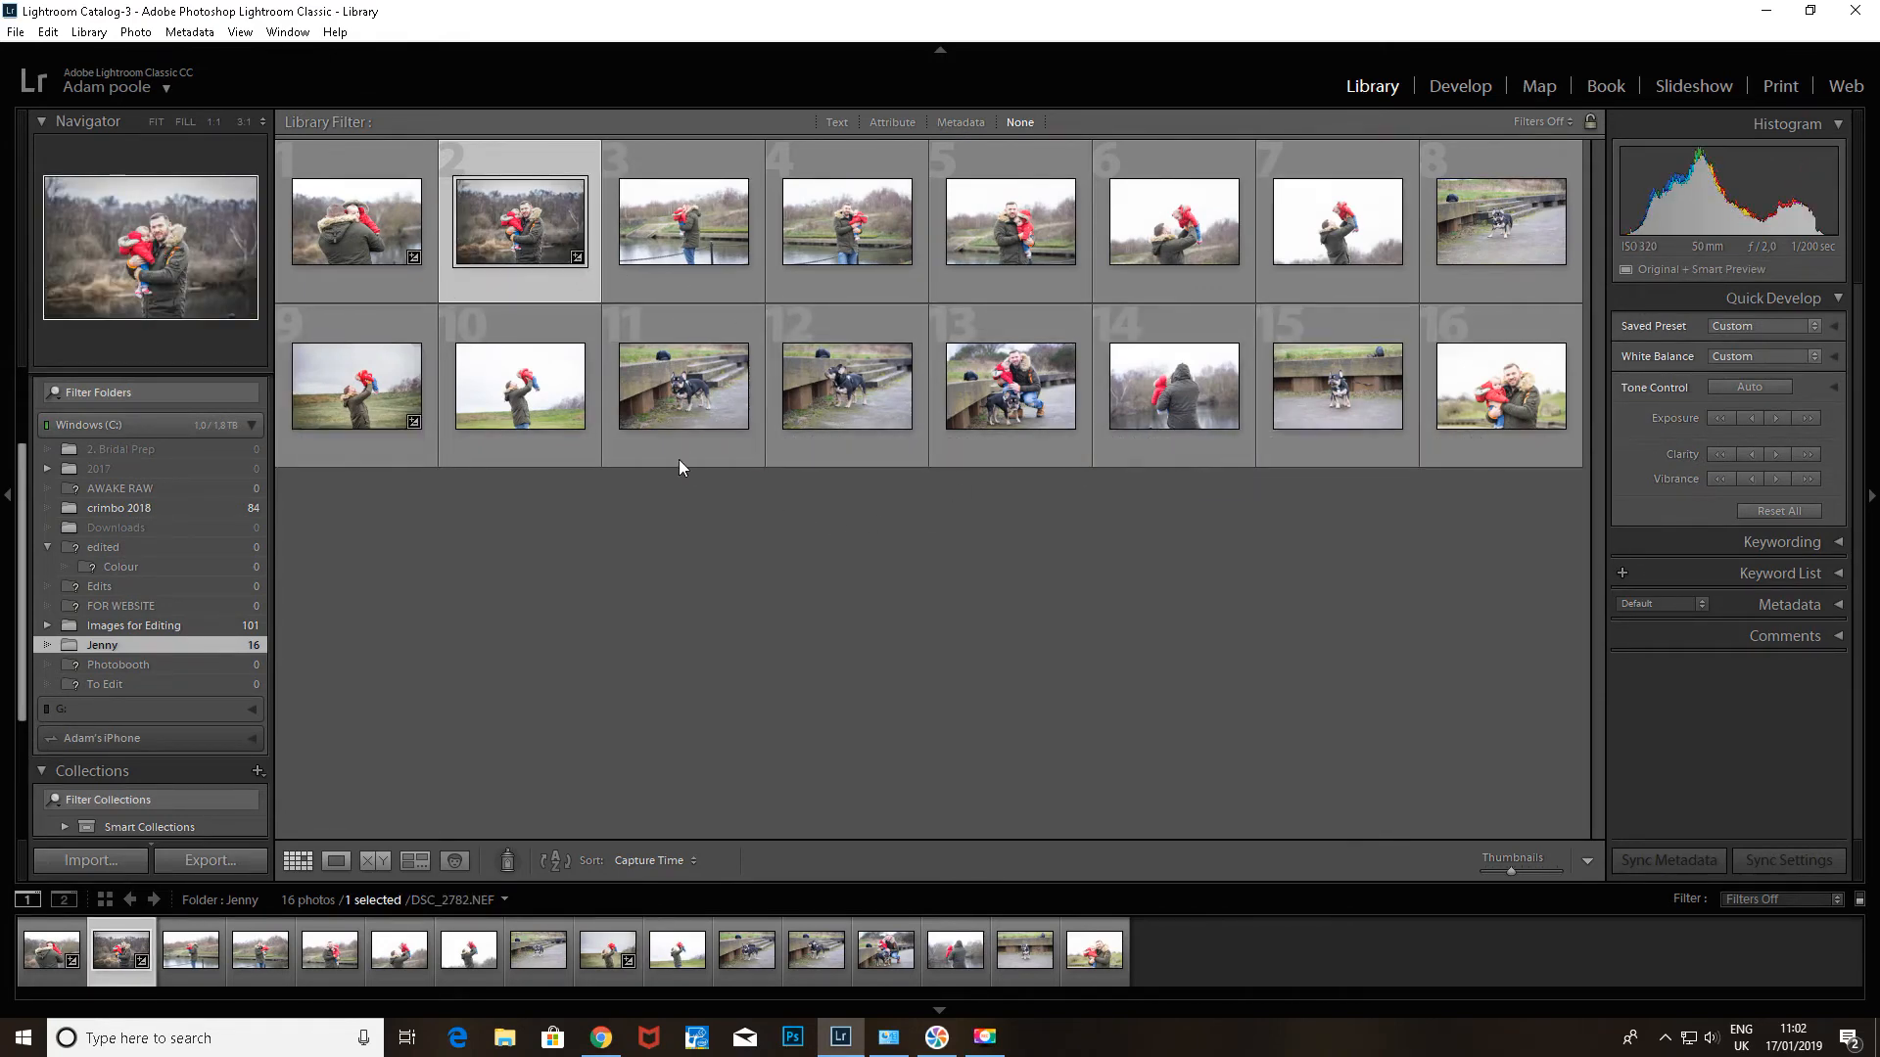
left_click(367, 395, "ctrl")
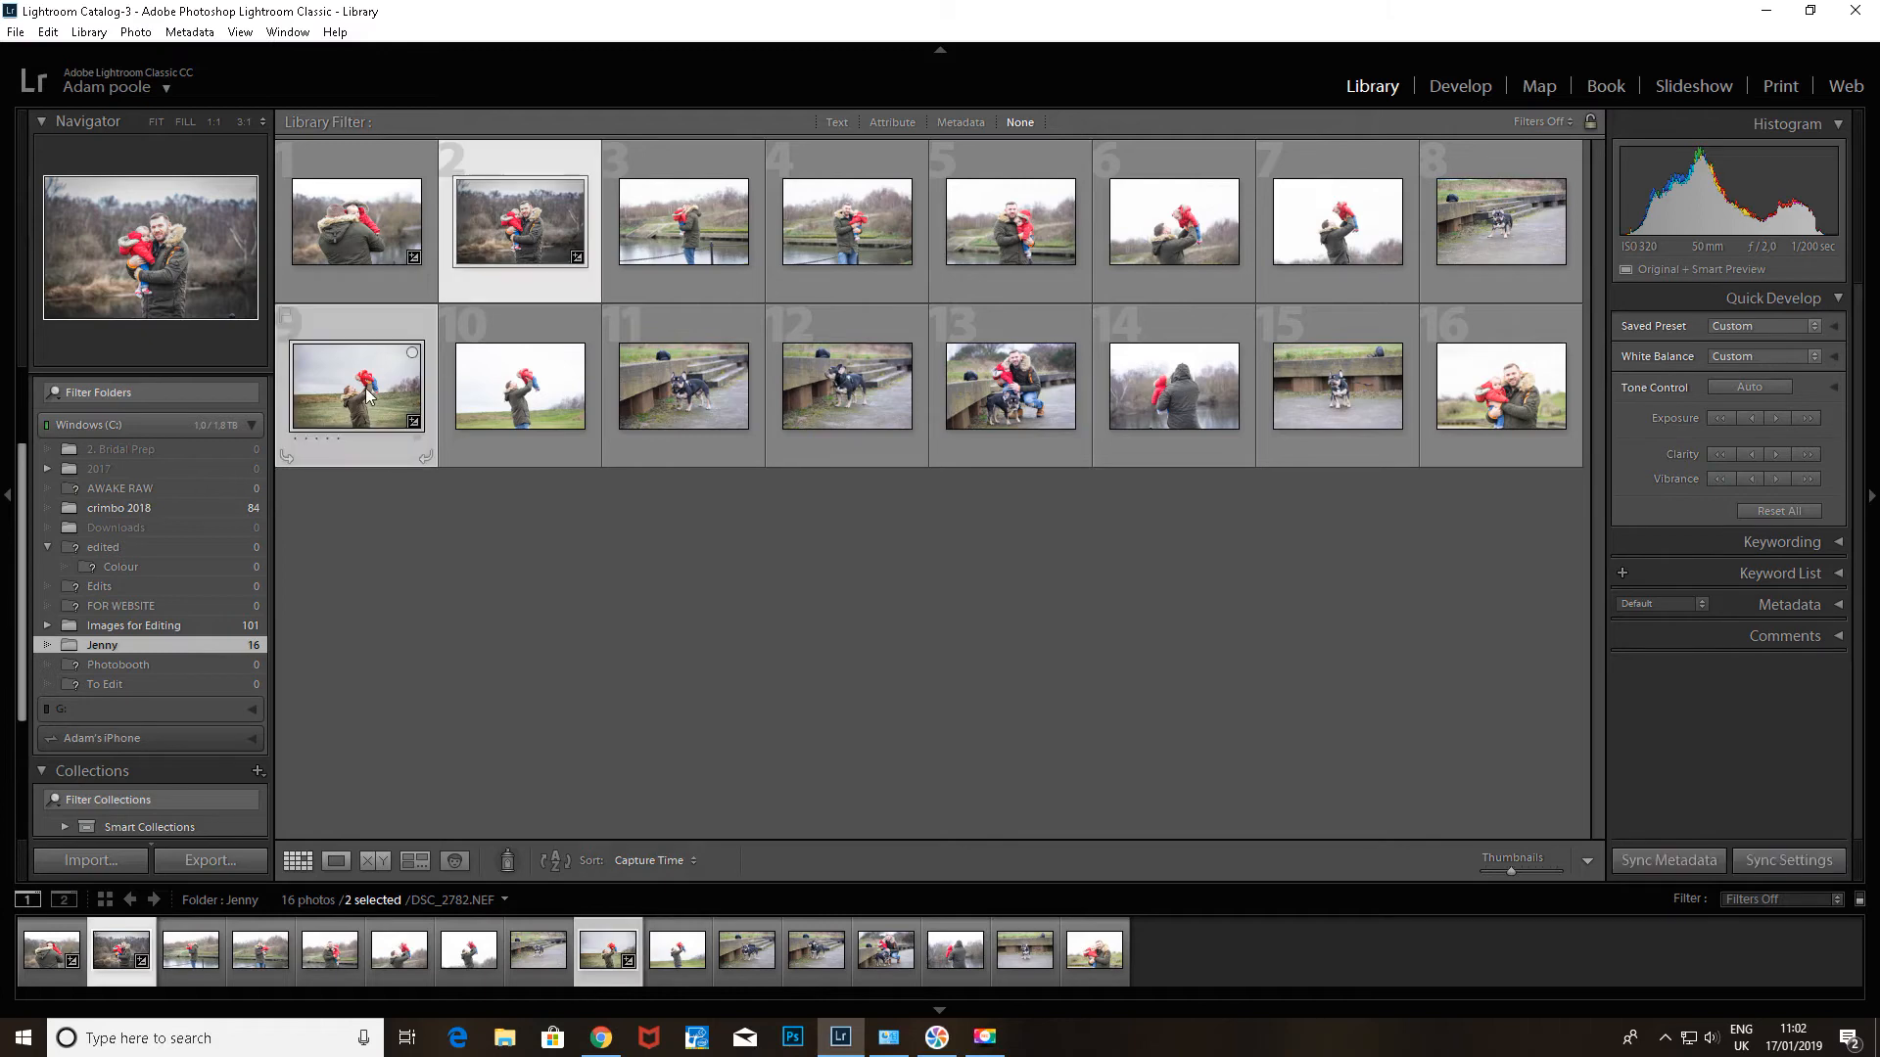
right_click(368, 395)
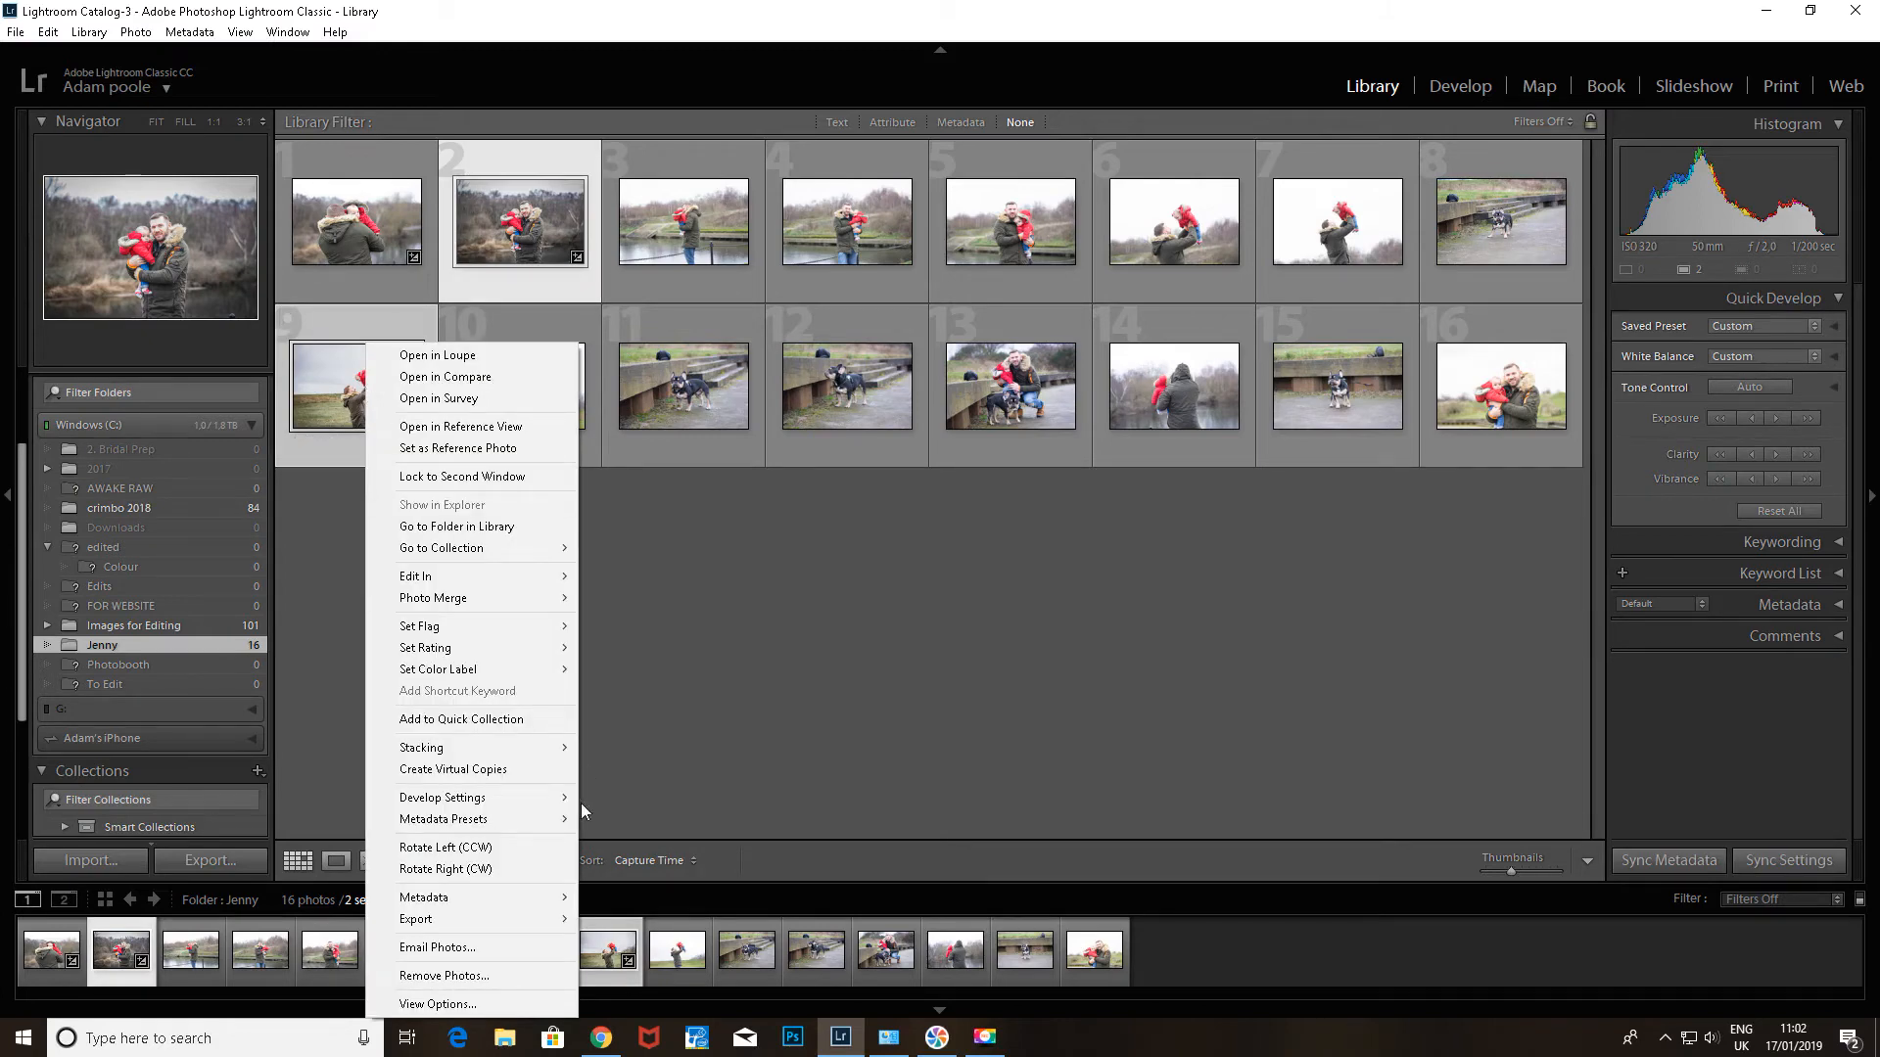
mouse_move(478, 921)
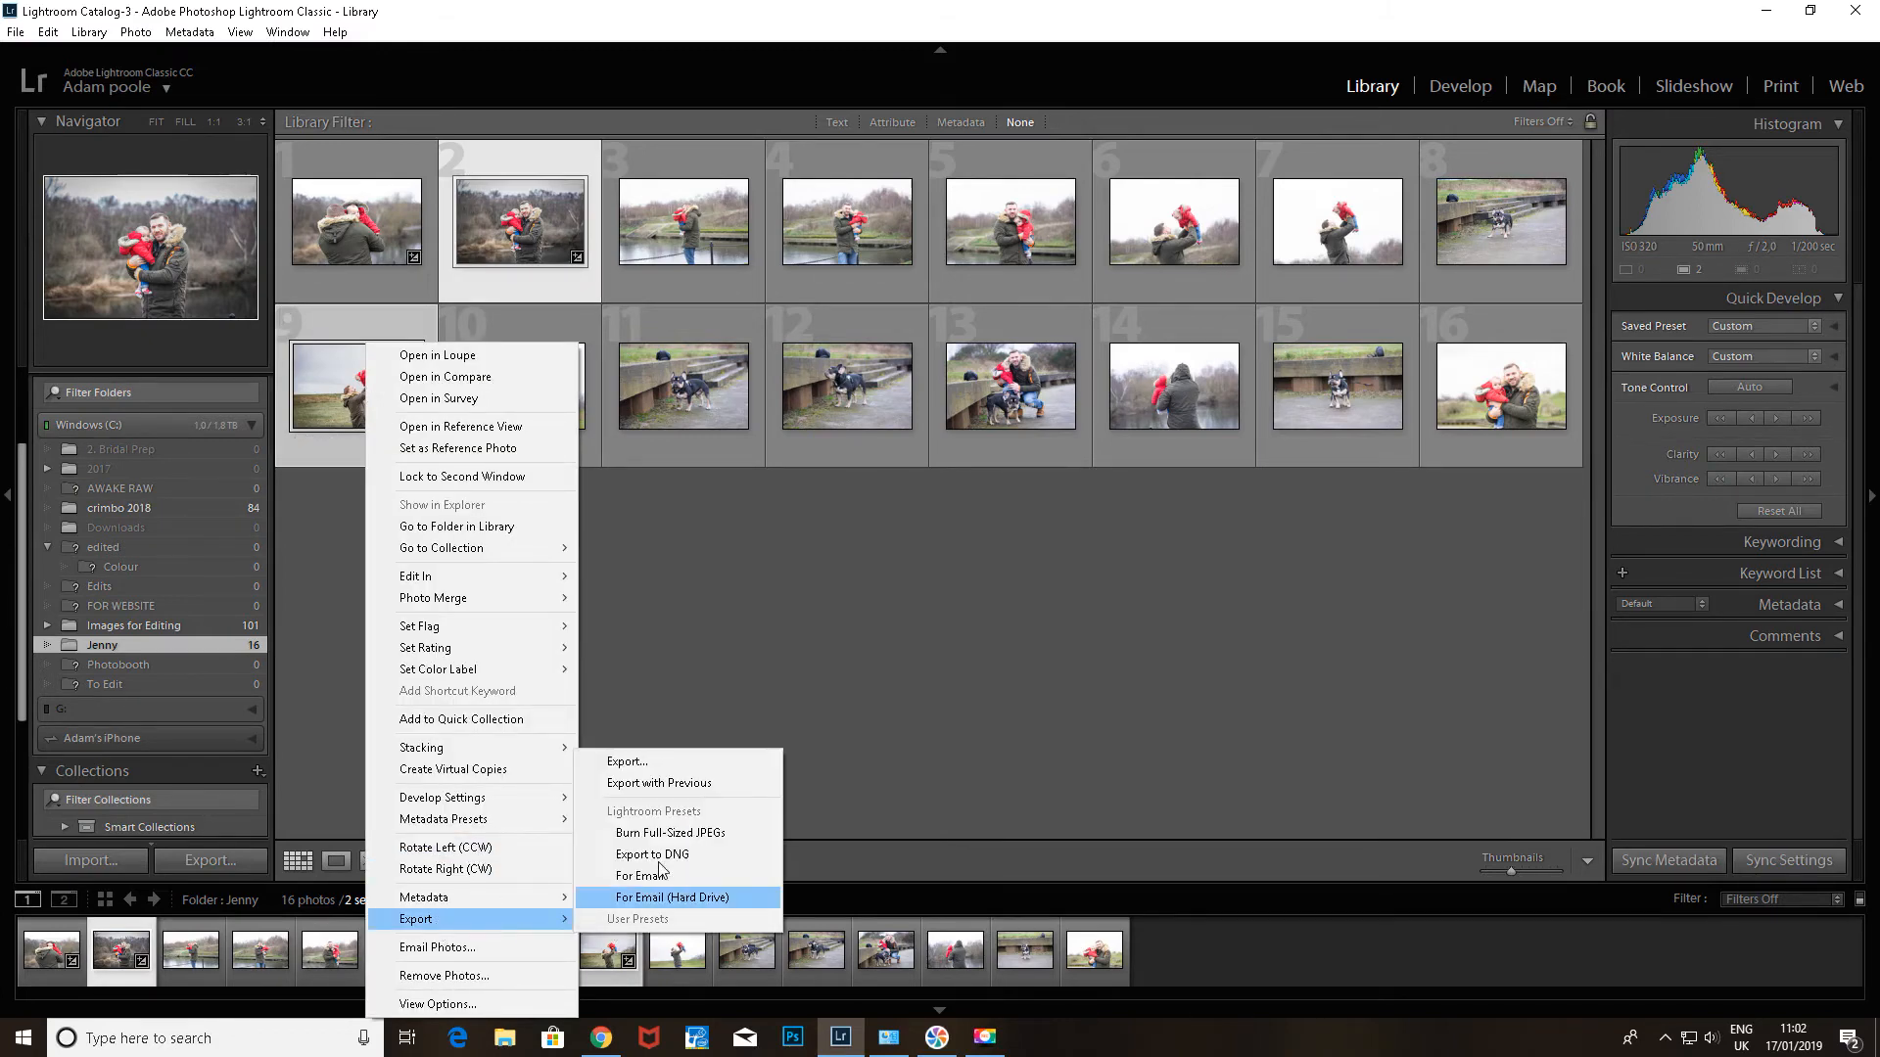
left_click(655, 761)
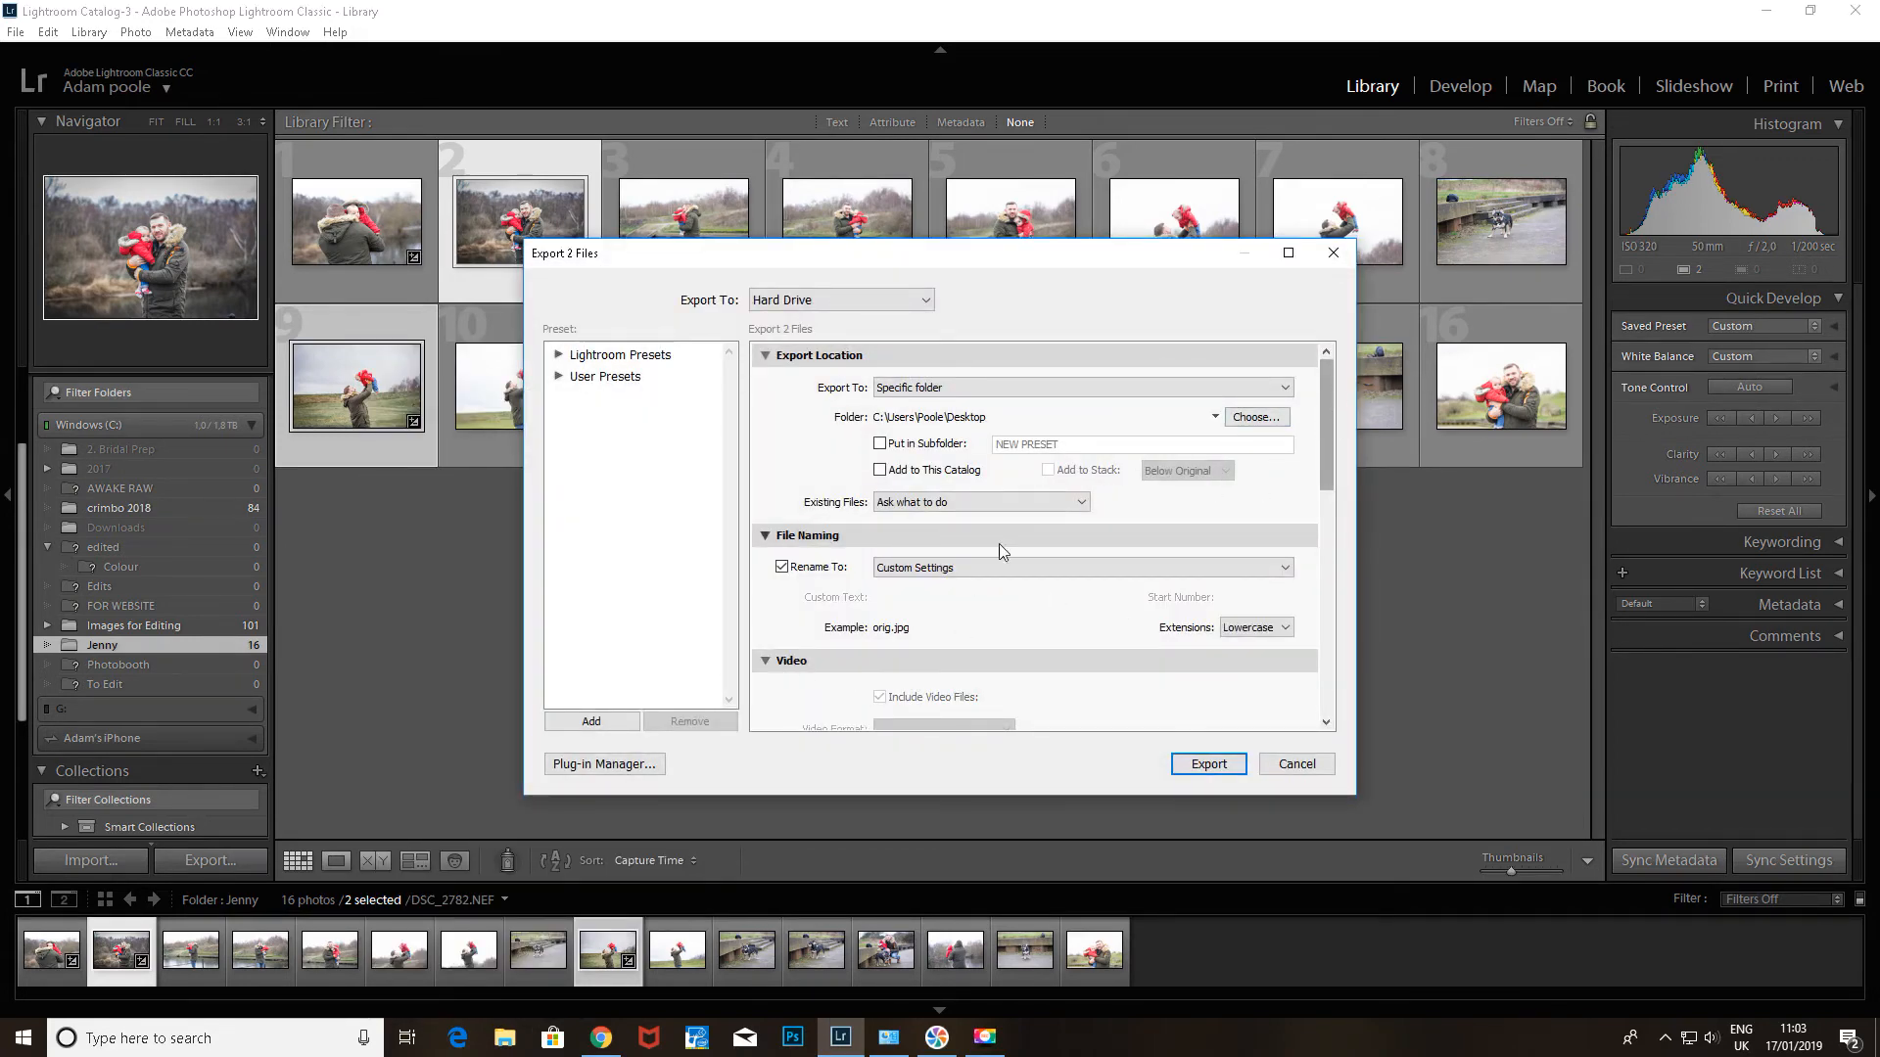
- Review the export options from File Settings through Post-Processing, leave without exporting and select DSC_2780.NEF
left_click_drag(1327, 449, 1333, 580)
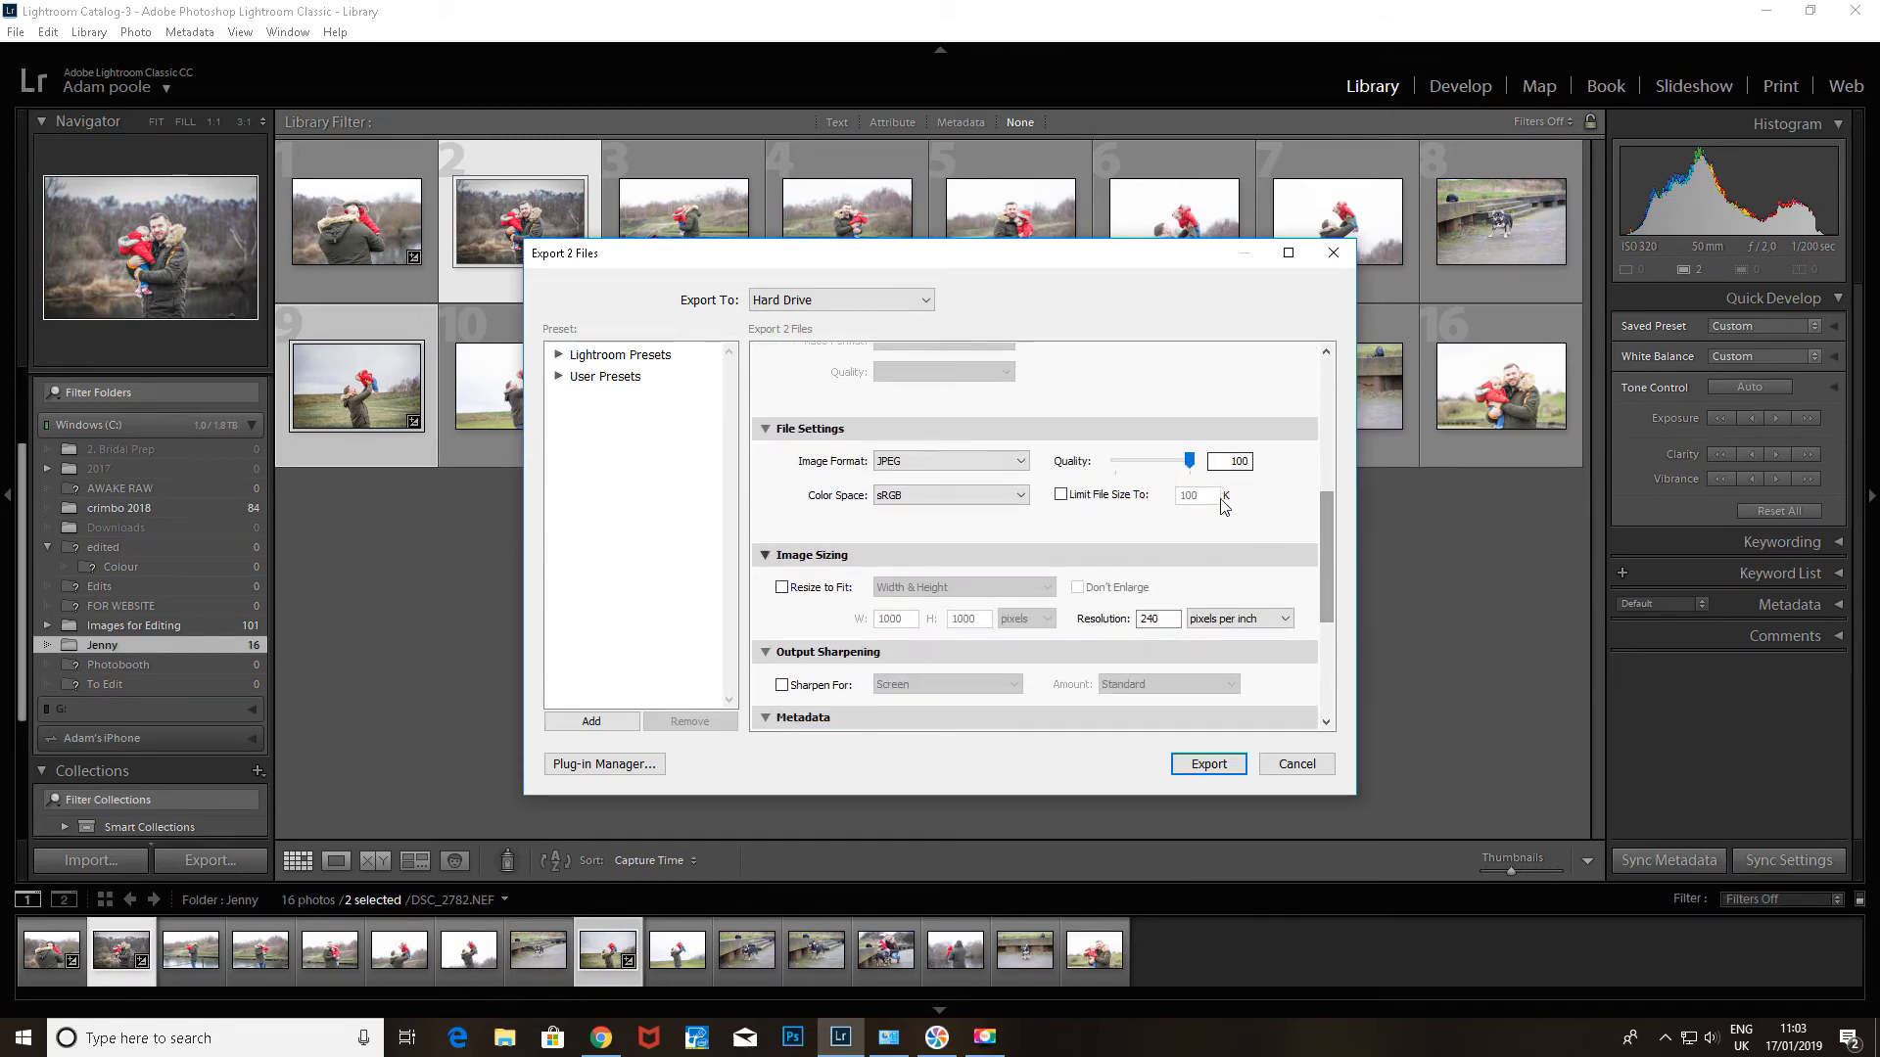
scroll(1317, 562, "down", 5)
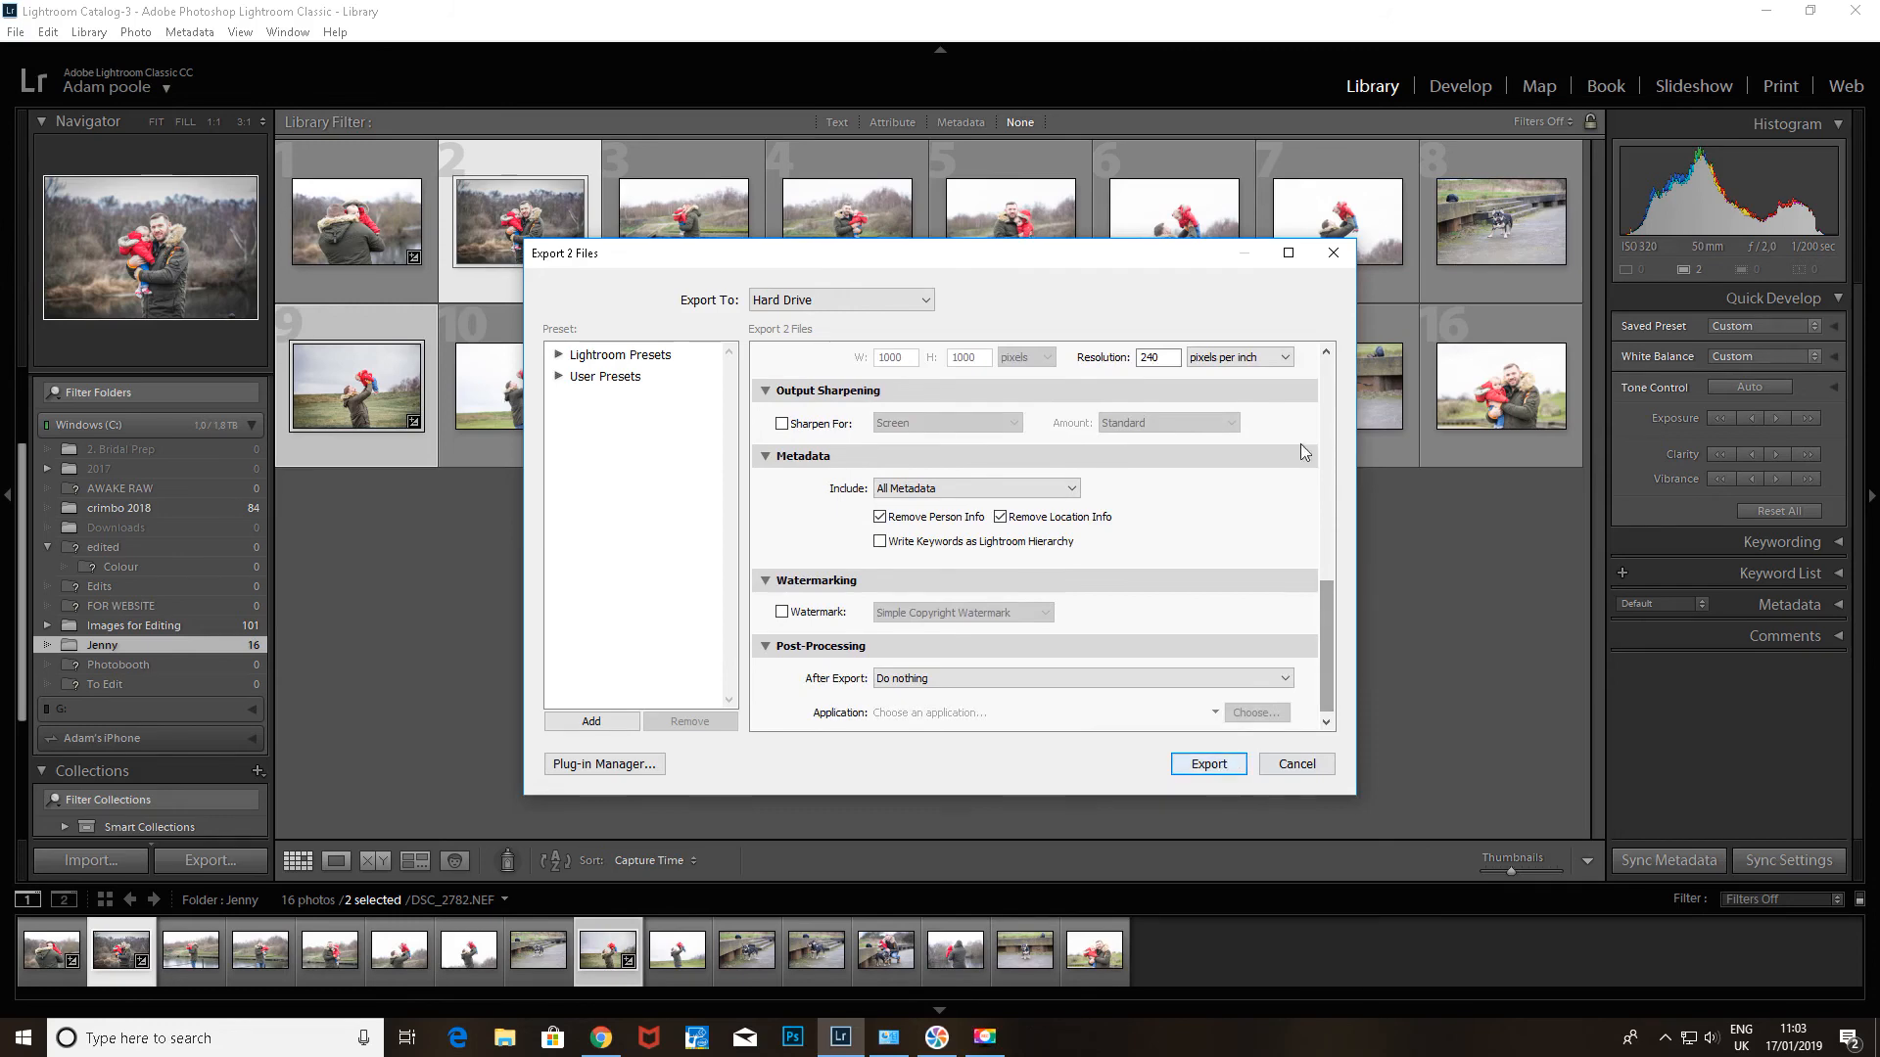
left_click(1297, 765)
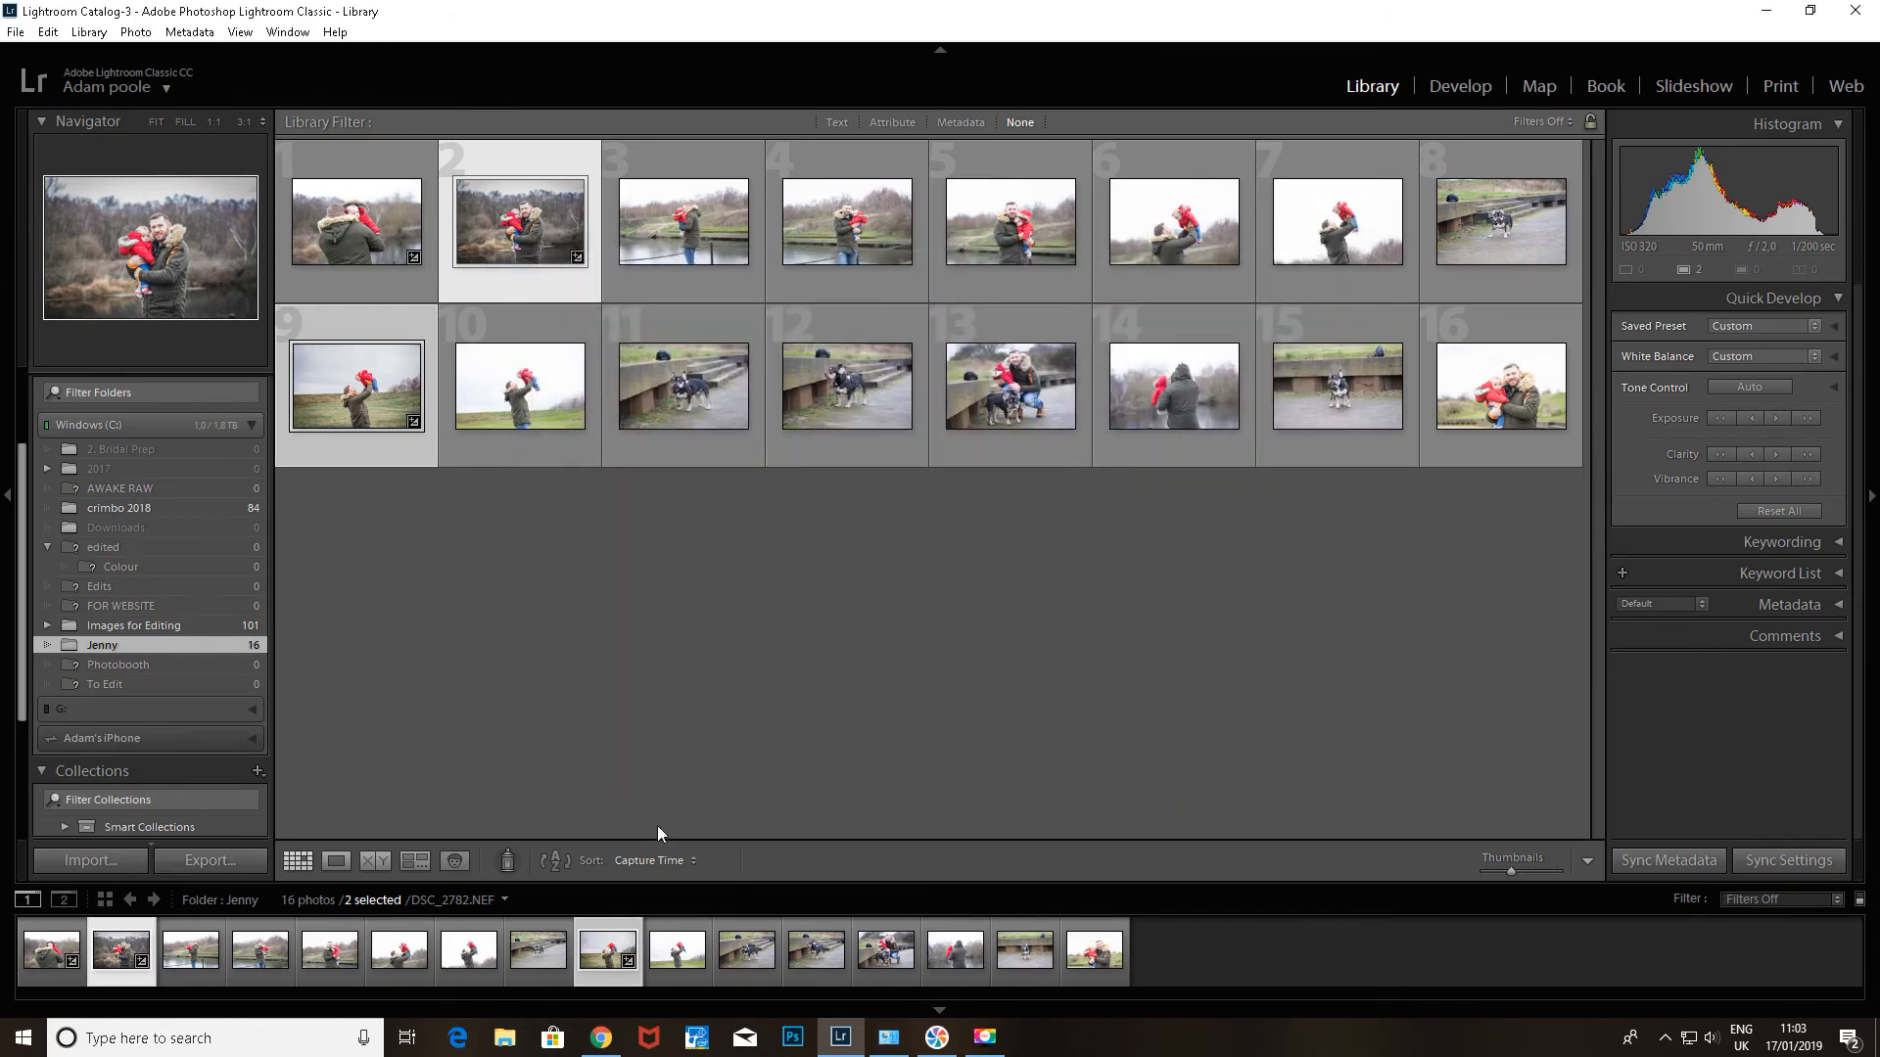
left_click(37, 957)
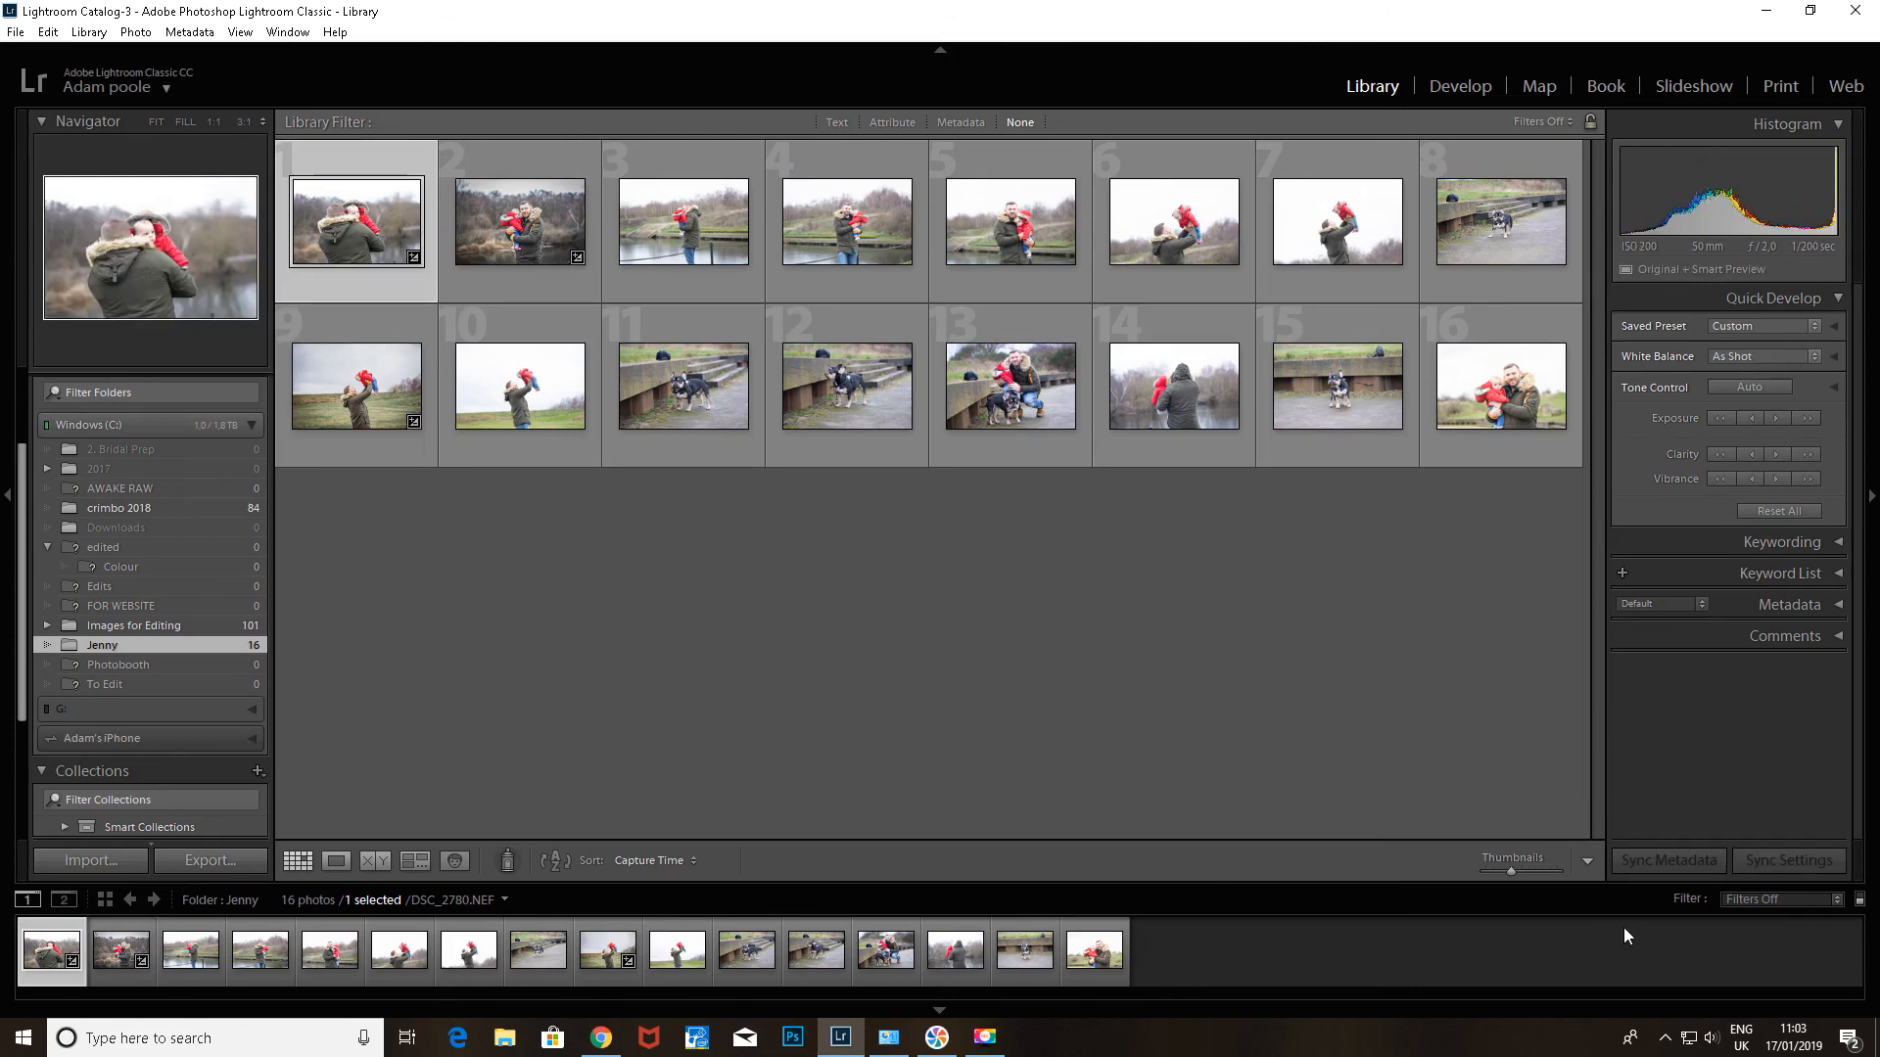